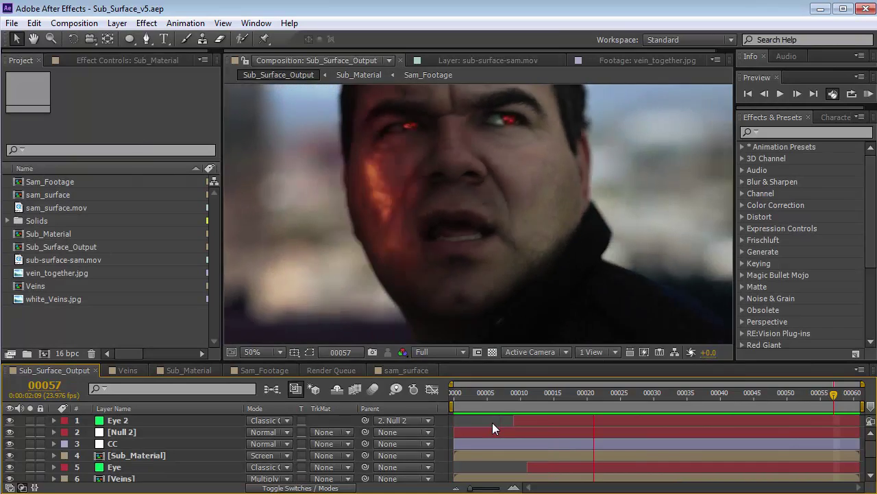
# Step: Play and review the finished Sub_Surface_Output composition, examining the glowing vein effect on the face as the head turns
pyautogui.moveTo(695, 394); pyautogui.dragTo(745, 407)
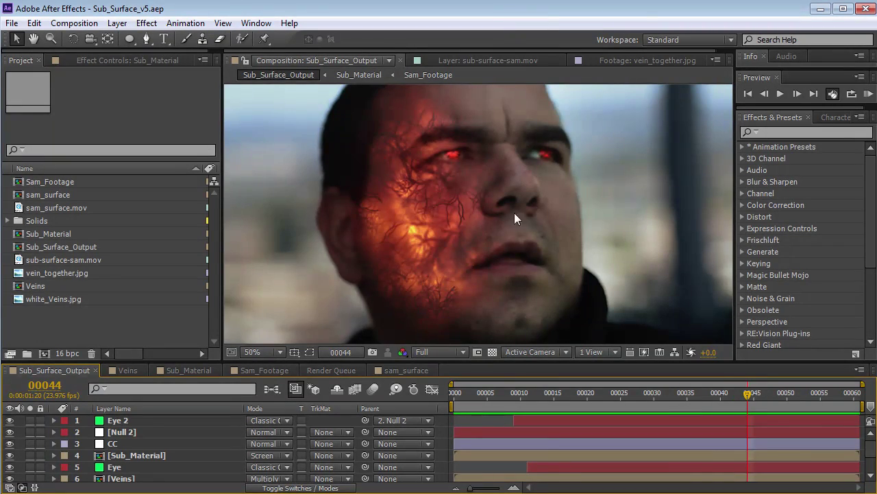
pyautogui.press('space')
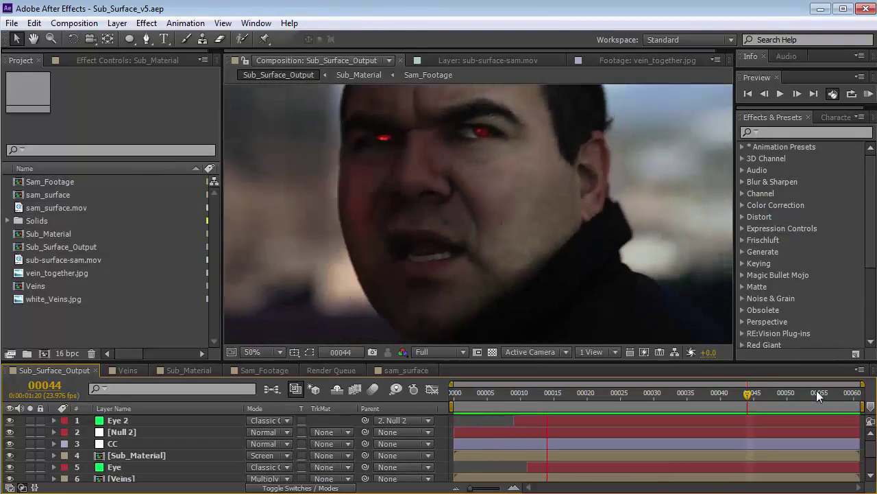
pyautogui.moveTo(642, 398); pyautogui.dragTo(809, 411)
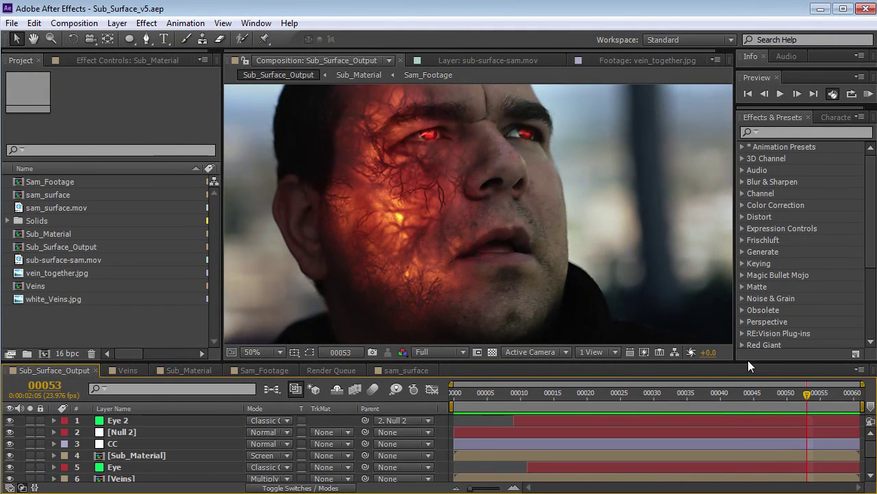
pyautogui.scroll(2, 413, 228)
pyautogui.scroll(-2, 399, 245)
pyautogui.press('space')
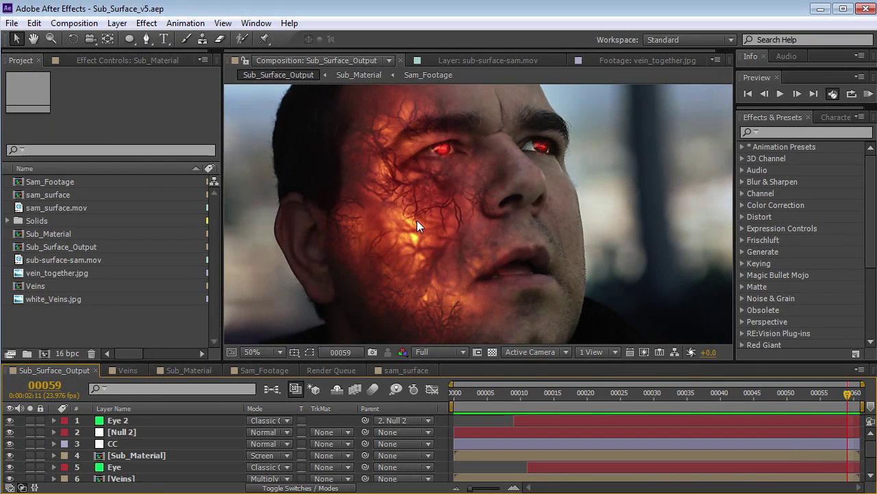
# Step: Open the source footage sub-surface-sam.mov and review the untouched clip through to its last frame
pyautogui.click(102, 332)
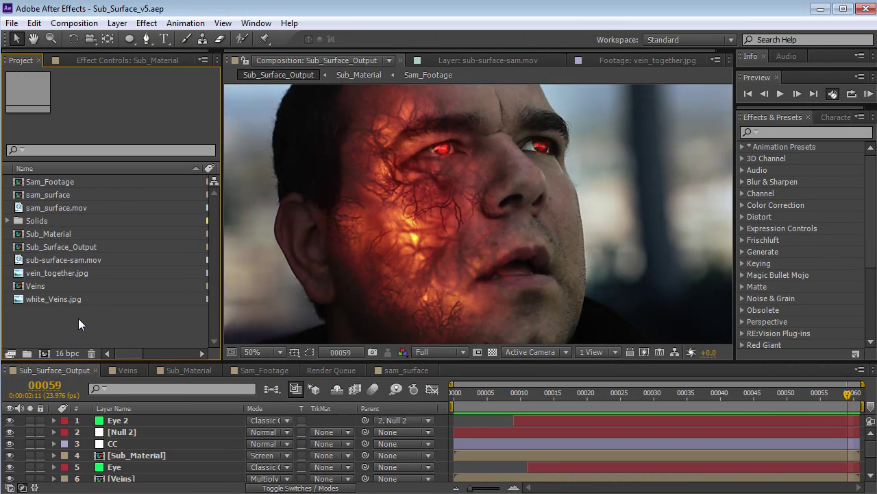
pyautogui.doubleClick(63, 262)
pyautogui.moveTo(256, 331); pyautogui.dragTo(720, 326)
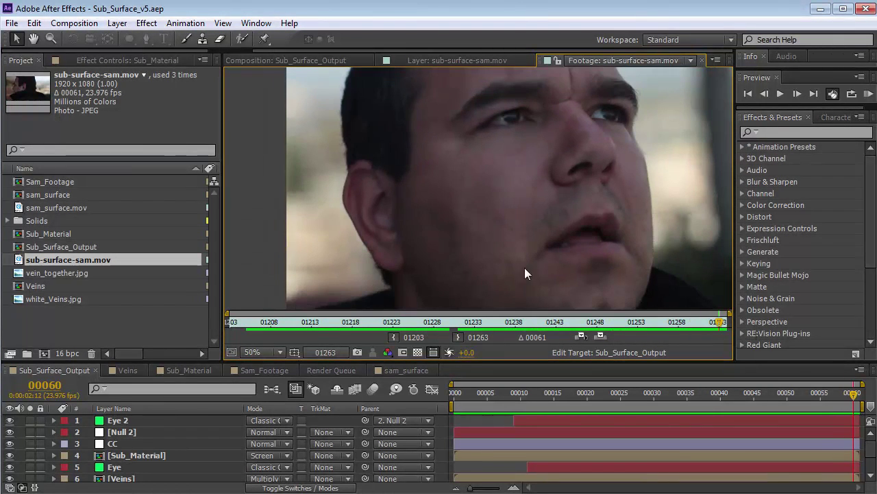
# Step: Create a new composition from sub-surface-sam.mov and review the head movement in it
pyautogui.moveTo(62, 261); pyautogui.dragTo(45, 352)
pyautogui.moveTo(489, 399); pyautogui.dragTo(760, 424)
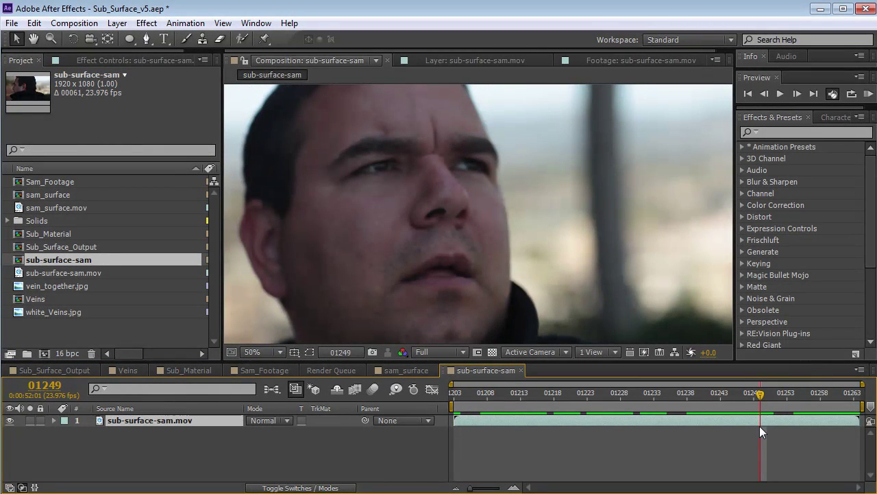
pyautogui.moveTo(760, 402); pyautogui.dragTo(777, 402)
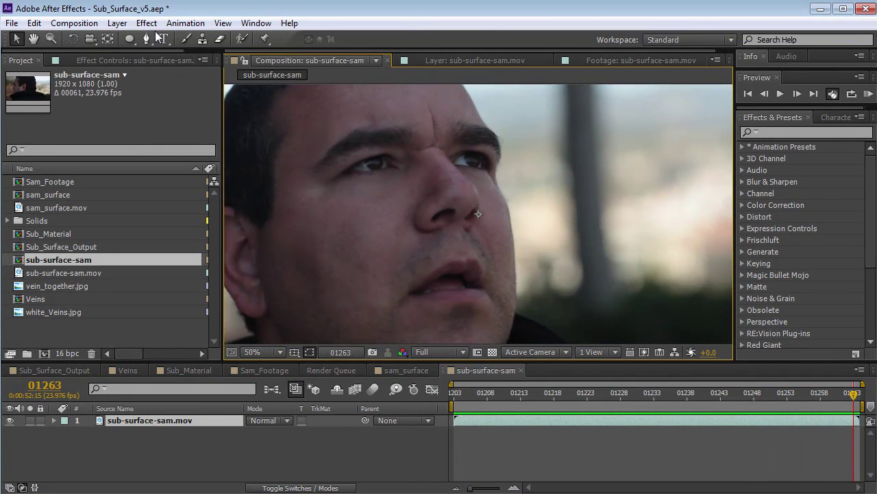
# Step: Send the sub-surface-sam.mov layer to mocha AE for tracking and create the mocha project sub-surface-sam_v2
pyautogui.click(185, 22)
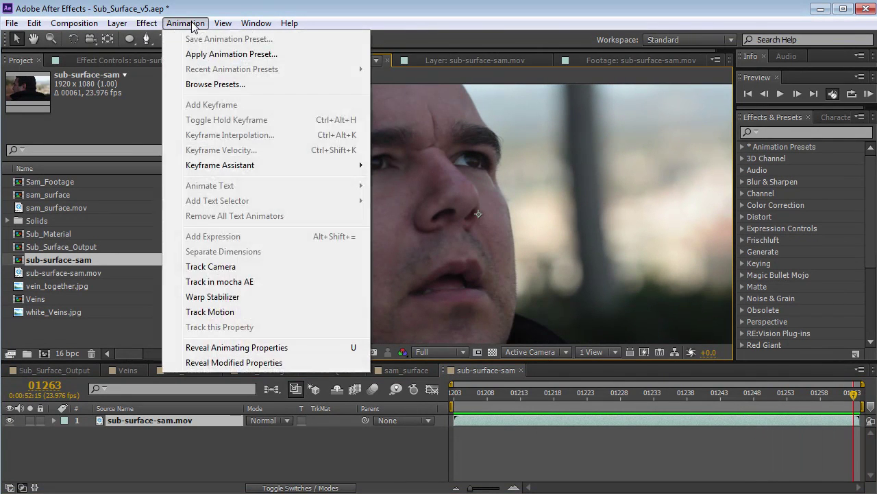
pyautogui.click(241, 287)
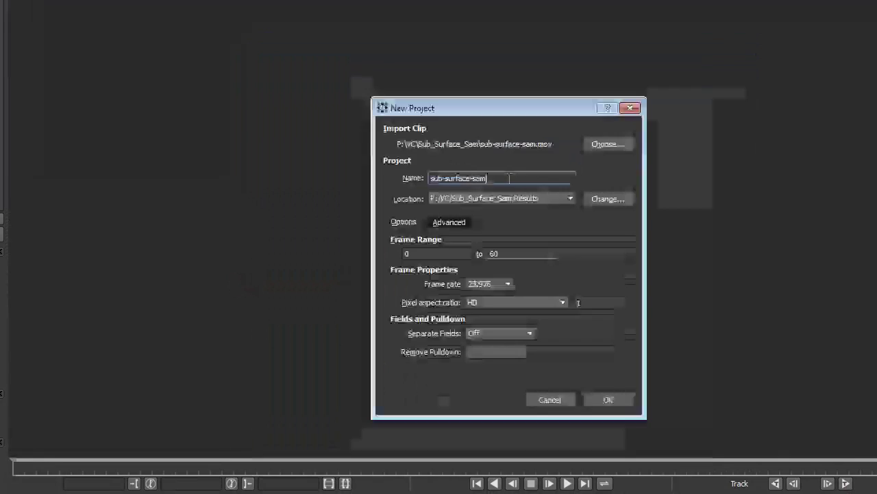
pyautogui.click(618, 399)
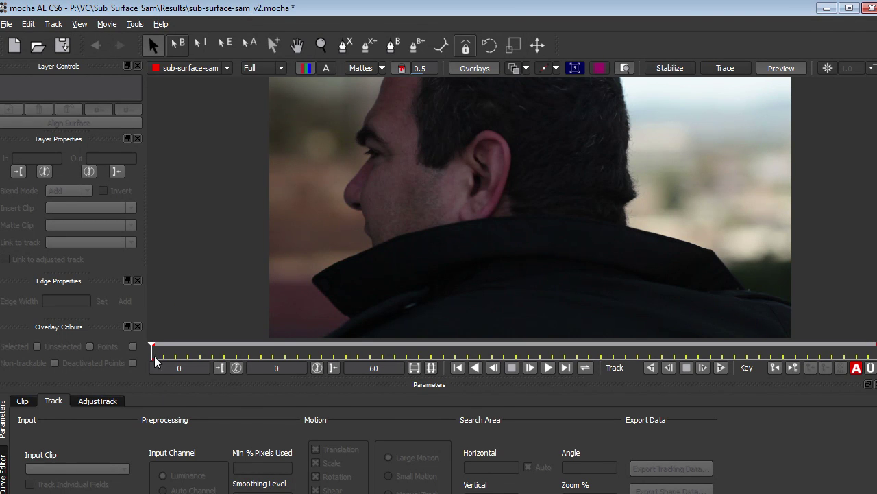
# Step: At frame 60, draw a closed Bezier spline around the cheek, running from the temple under the eye to the nose, mouth and jaw
pyautogui.moveTo(151, 351); pyautogui.dragTo(876, 371)
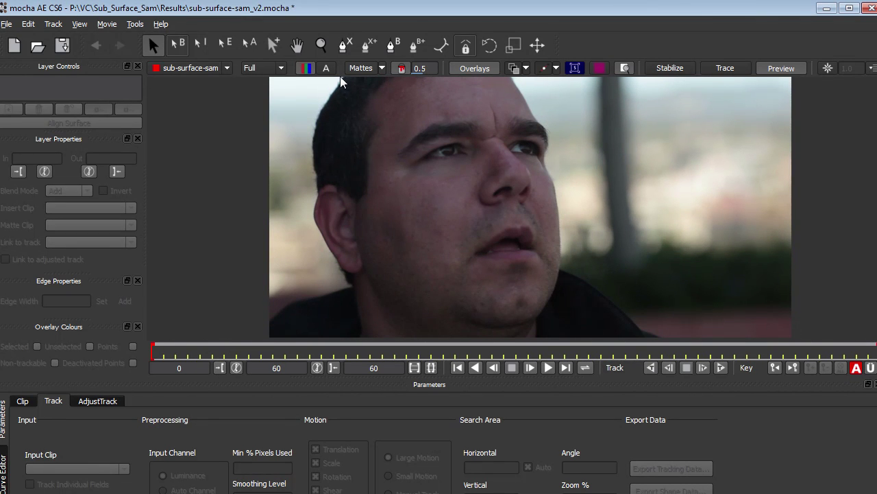
pyautogui.click(395, 51)
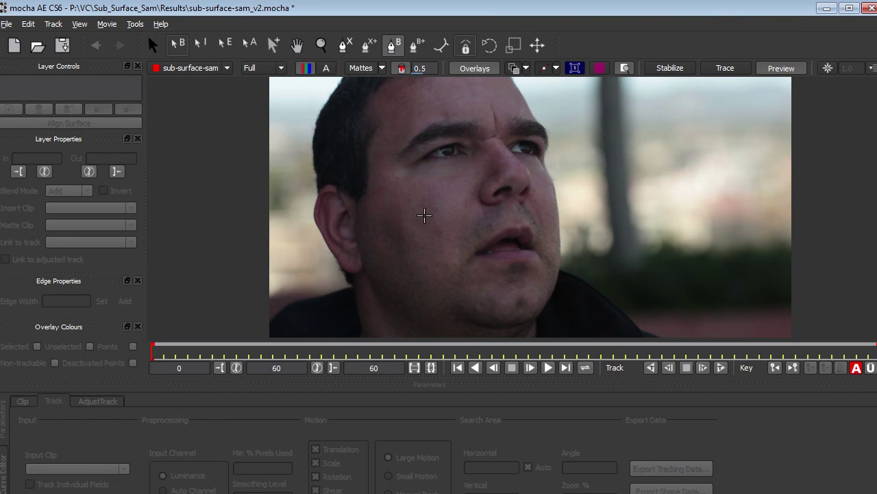
pyautogui.moveTo(402, 121); pyautogui.dragTo(407, 129)
pyautogui.moveTo(427, 170); pyautogui.dragTo(434, 180)
pyautogui.click(486, 175)
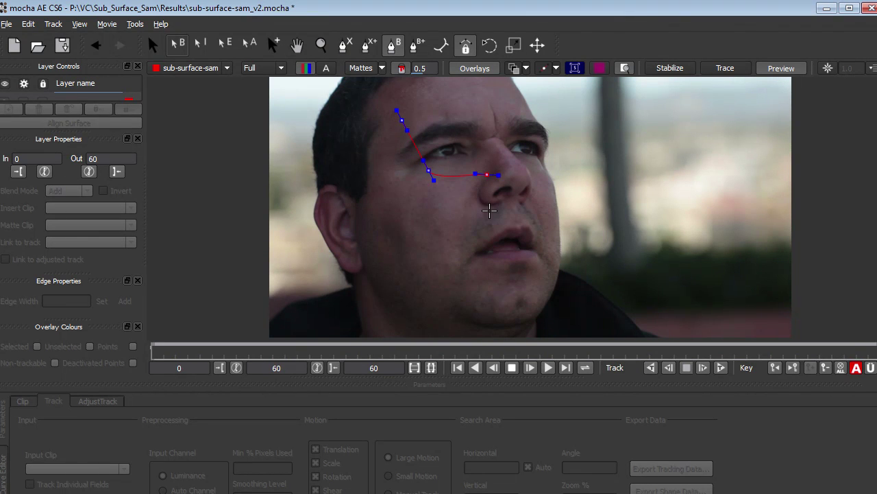
pyautogui.click(472, 237)
pyautogui.click(374, 191)
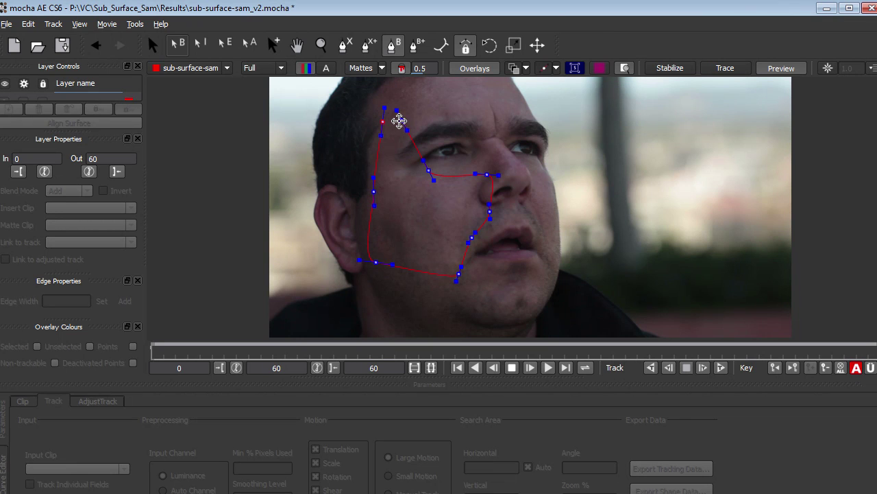
pyautogui.click(398, 120)
# Step: Refine the cheek spline by repositioning its points at the jaw, below the eye, beside the nose and at the temple
pyautogui.moveTo(376, 263); pyautogui.dragTo(409, 277)
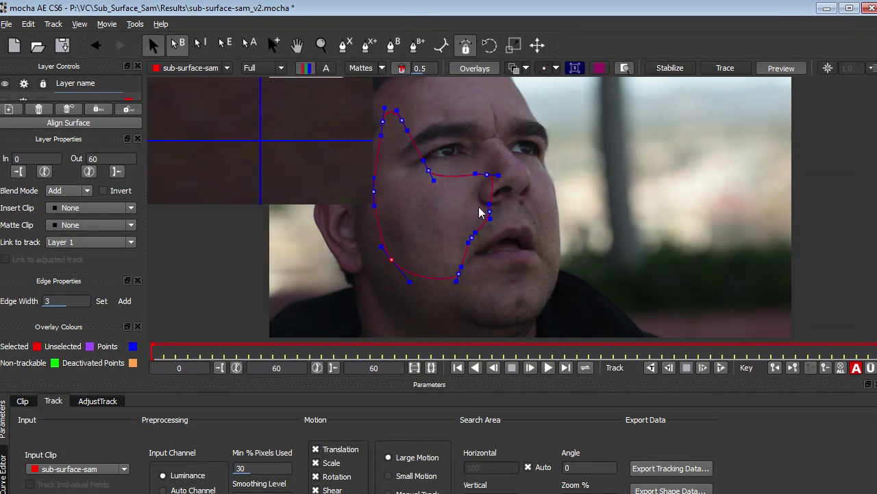
pyautogui.moveTo(428, 170)
pyautogui.mouseDown()
pyautogui.moveTo(459, 152)
pyautogui.moveTo(434, 169)
pyautogui.mouseUp()
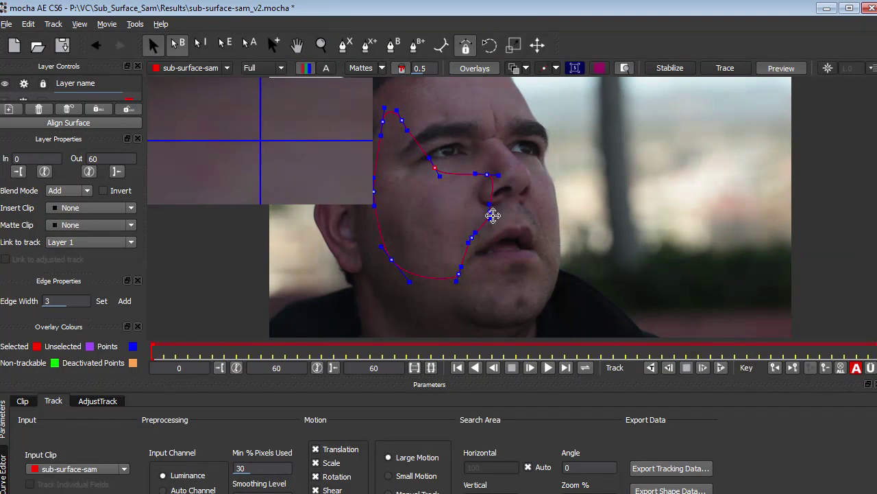
pyautogui.moveTo(382, 123); pyautogui.dragTo(403, 124)
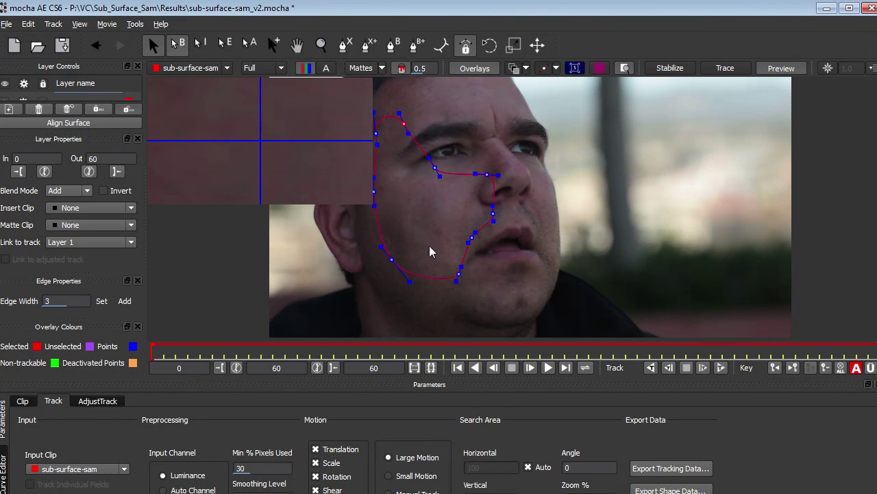
pyautogui.moveTo(391, 259); pyautogui.dragTo(384, 266)
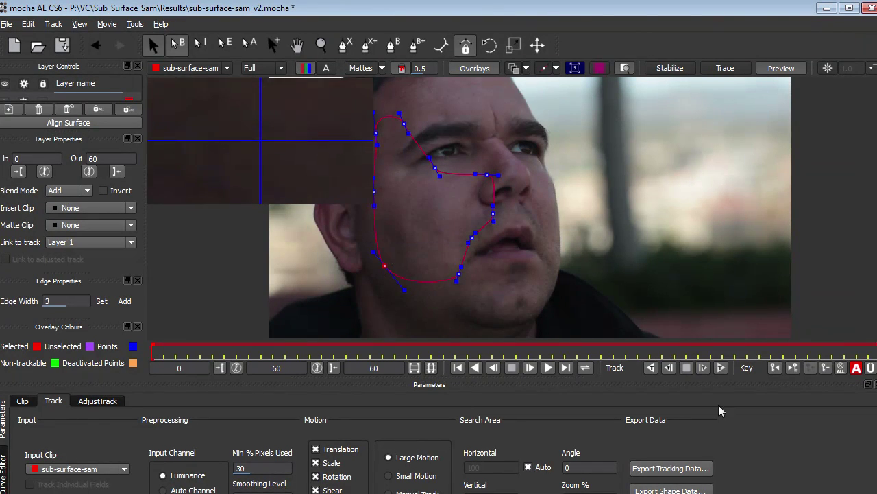
# Step: Track the cheek shape backwards from frame 60 through the clip and check that it follows the face
pyautogui.click(651, 369)
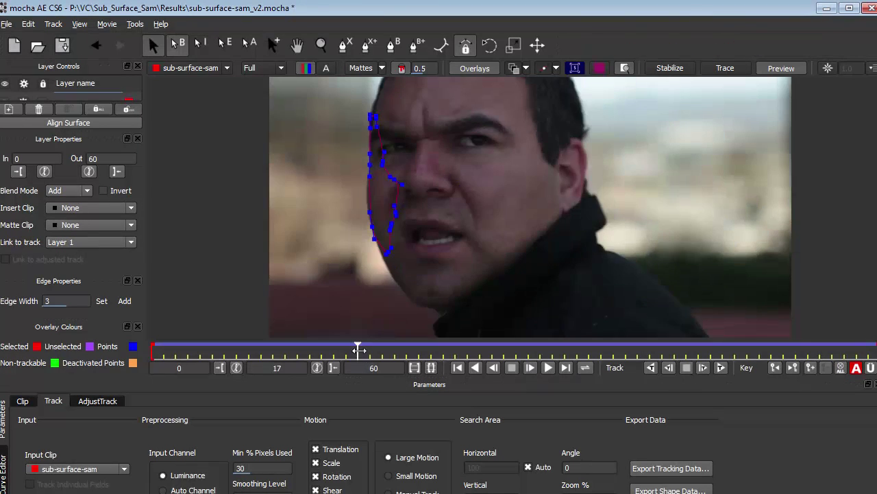
pyautogui.moveTo(359, 351); pyautogui.dragTo(854, 351)
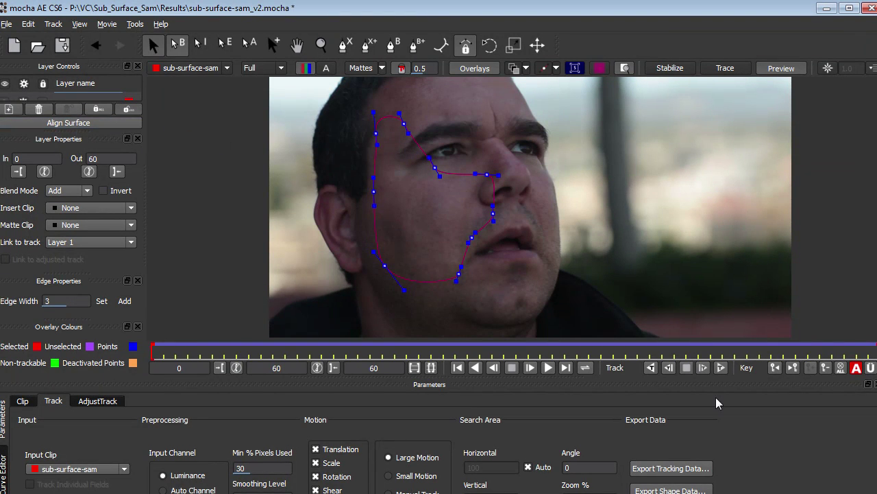
# Step: Export the tracking data to the clipboard as After Effects Corner Pin (corner pin only, supports RG Warp and mochaImport)
pyautogui.click(675, 469)
pyautogui.click(361, 260)
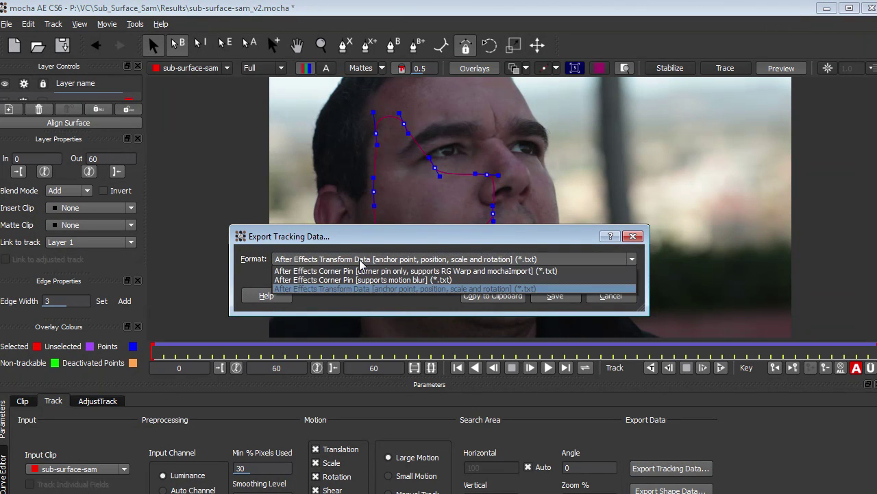
pyautogui.click(325, 272)
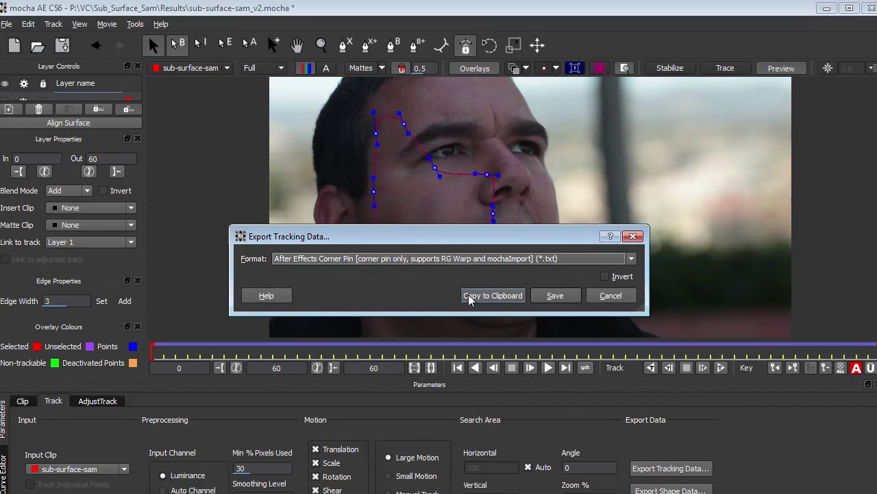
pyautogui.click(503, 296)
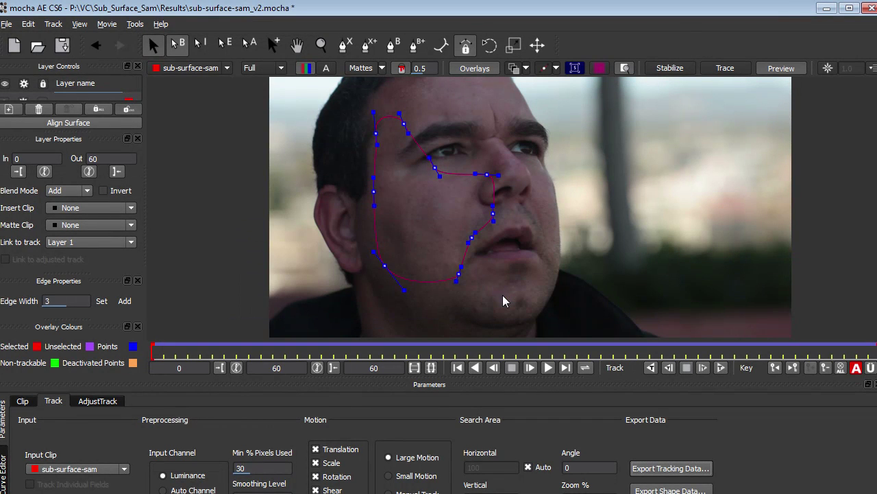
# Step: Switch to After Effects and create a black 1920 x 1080 solid named Tracking_Data above the footage layer
pyautogui.hotkey('alt', 'Tab')
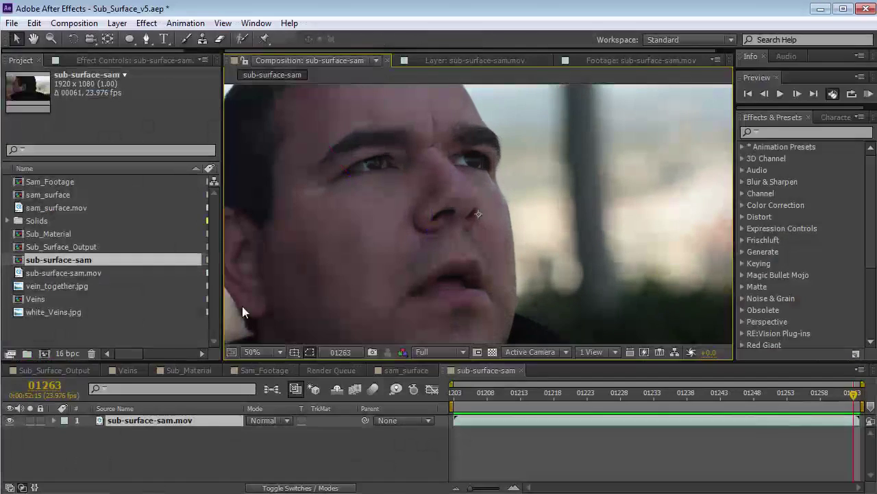
pyautogui.press(',')
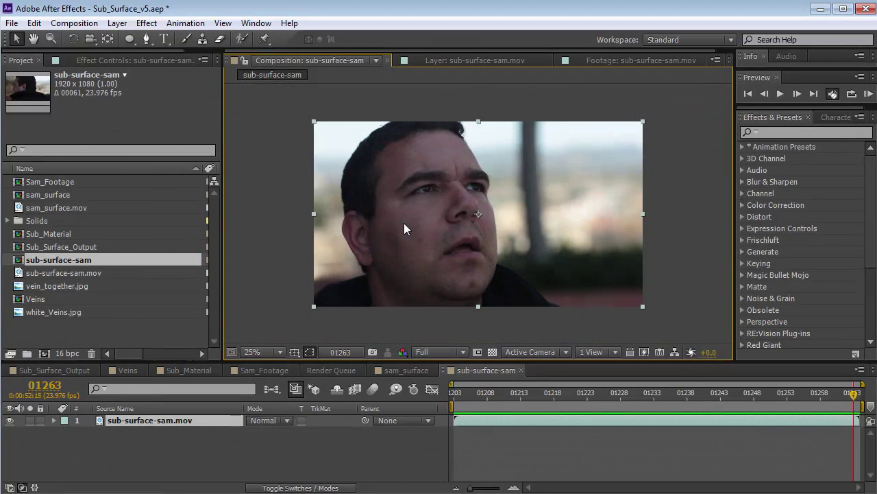
pyautogui.click(117, 23)
pyautogui.moveTo(137, 39)
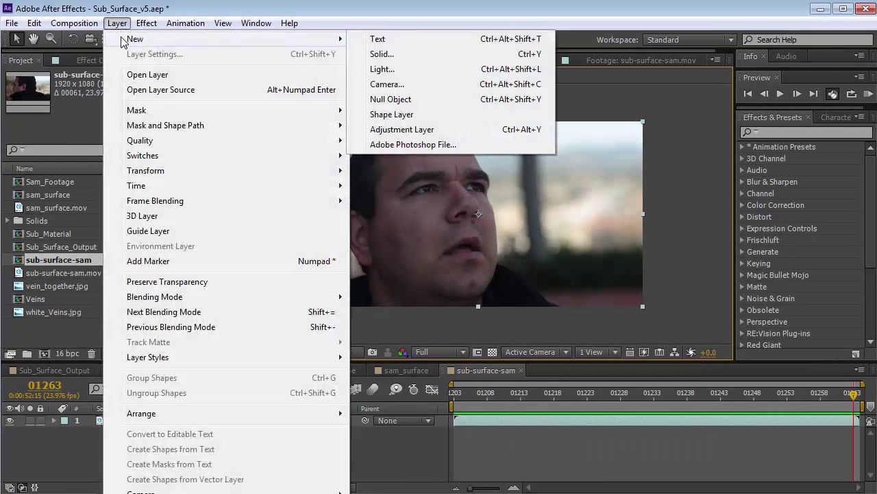
pyautogui.click(381, 54)
pyautogui.write('Tracking_Da')
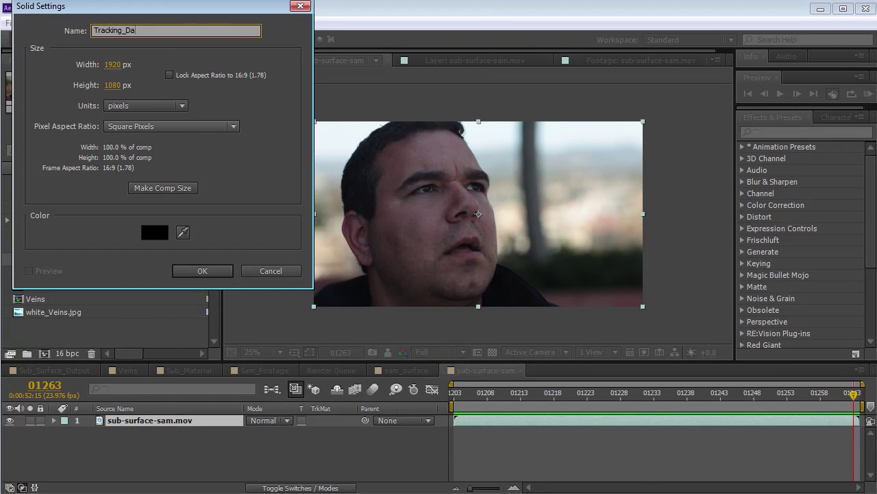
pyautogui.write('ta')
pyautogui.press('Return')
# Step: Paste the copied tracking data onto the Tracking_Data solid at the first frame and check the corner-pinned motion
pyautogui.click(473, 398)
pyautogui.moveTo(472, 401); pyautogui.dragTo(454, 401)
pyautogui.moveTo(447, 360); pyautogui.dragTo(447, 343)
pyautogui.click(34, 23)
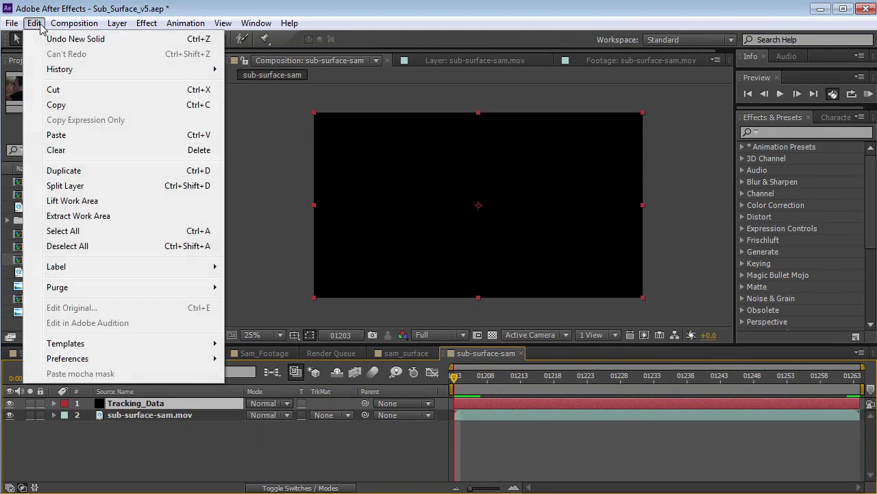
pyautogui.click(58, 135)
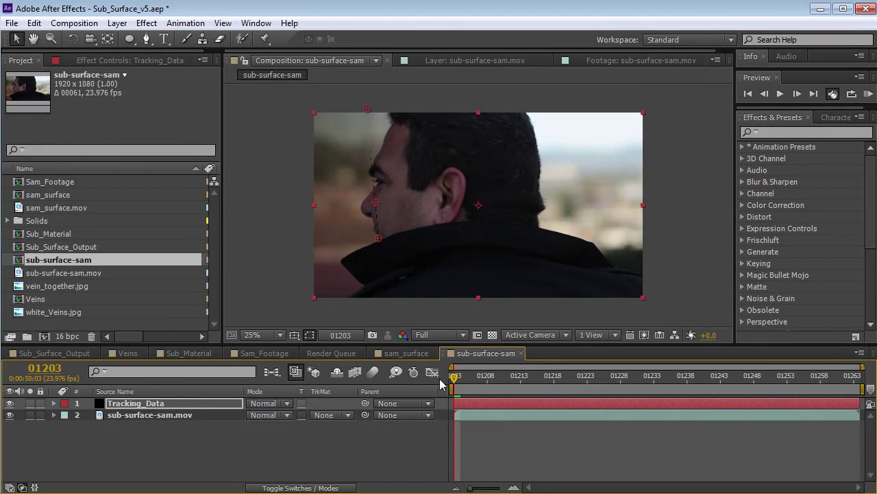
pyautogui.moveTo(454, 376); pyautogui.dragTo(581, 388)
# Step: Apply the Grid effect to the Tracking_Data layer and place it above Corner Pin in the effect order
pyautogui.click(779, 132)
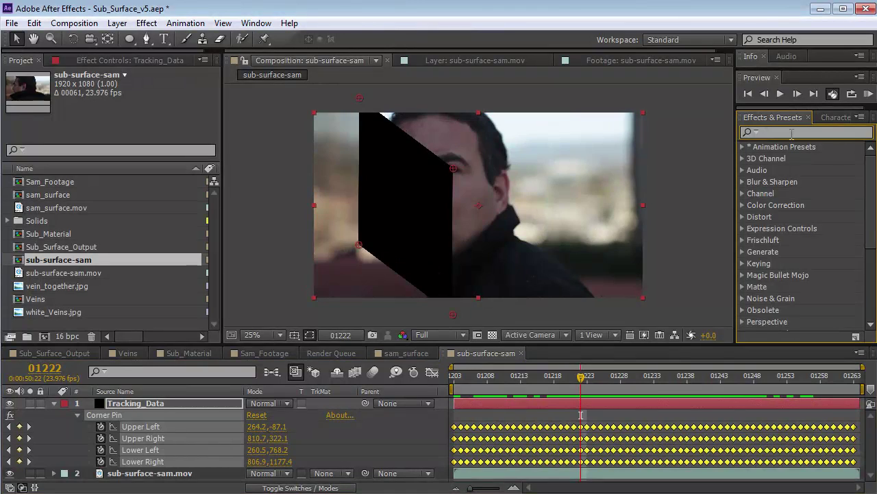
pyautogui.write('grid')
pyautogui.scroll(-5, 864, 251)
pyautogui.moveTo(779, 301); pyautogui.dragTo(653, 404)
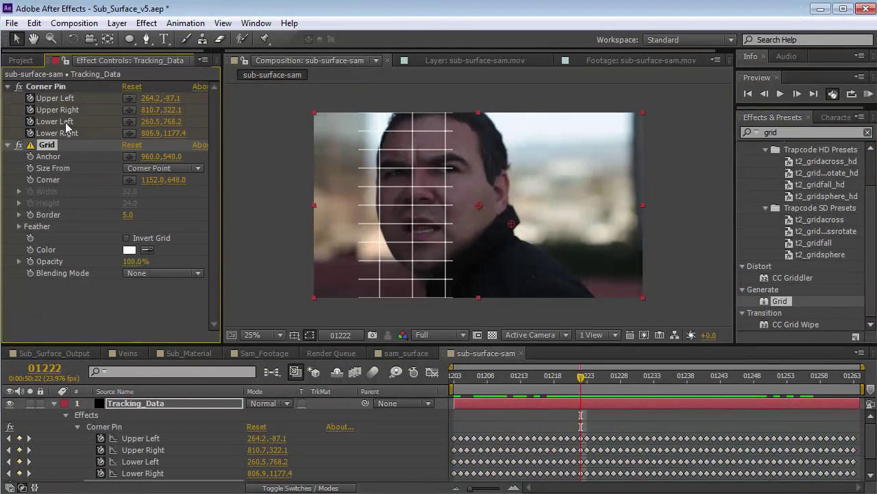
pyautogui.moveTo(46, 149); pyautogui.dragTo(47, 82)
# Step: Go to frame 1239 and set the composition preview resolution to Half
pyautogui.moveTo(582, 389); pyautogui.dragTo(696, 386)
pyautogui.click(435, 336)
pyautogui.click(434, 347)
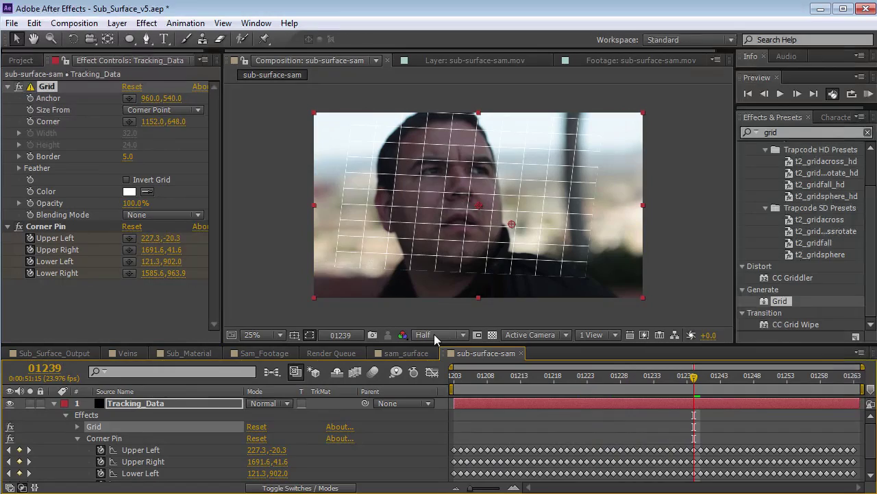
# Step: Set the Grid border to 16 and lower the Tracking_Data layer's opacity to about 39%
pyautogui.moveTo(128, 159); pyautogui.dragTo(352, 342)
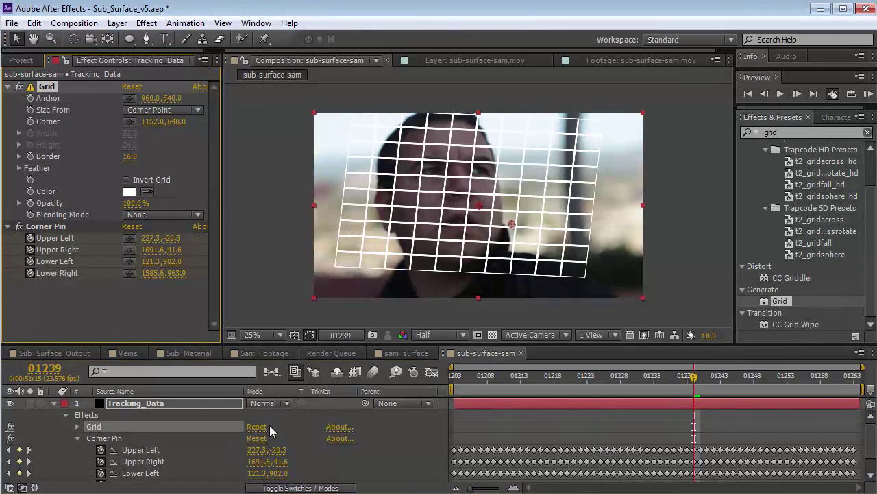
pyautogui.press('t')
pyautogui.moveTo(253, 415); pyautogui.dragTo(233, 415)
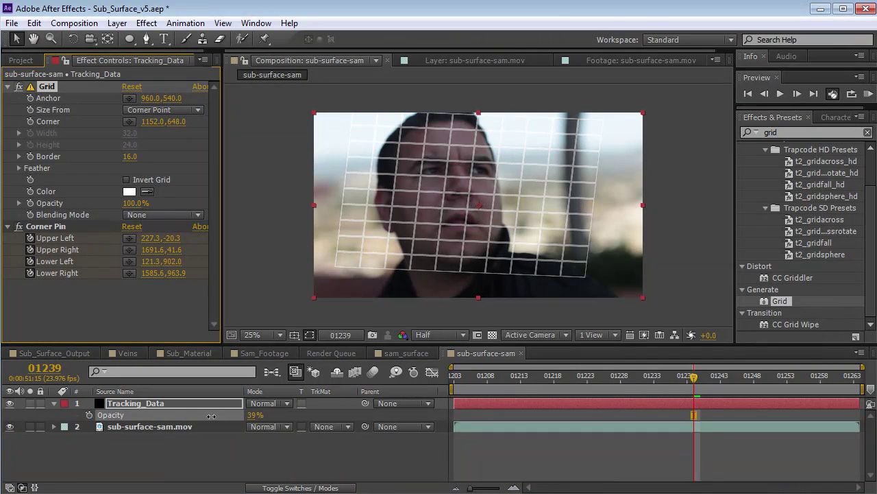
# Step: Scrub the shot up to the last frame, 1263, to check how the tracked grid follows the face
pyautogui.moveTo(696, 377); pyautogui.dragTo(760, 398)
pyautogui.press('g')
pyautogui.scroll(2, 407, 251)
pyautogui.press('space')
pyautogui.moveTo(411, 245); pyautogui.dragTo(433, 186)
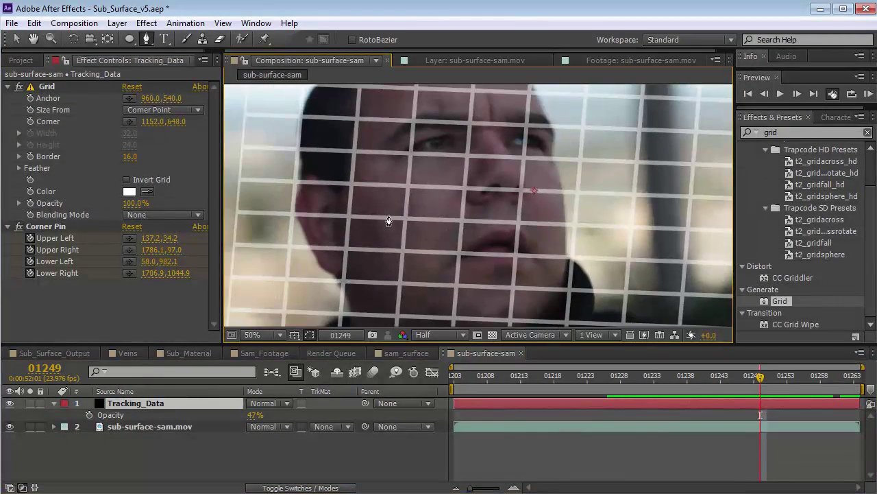
pyautogui.moveTo(791, 381); pyautogui.dragTo(870, 403)
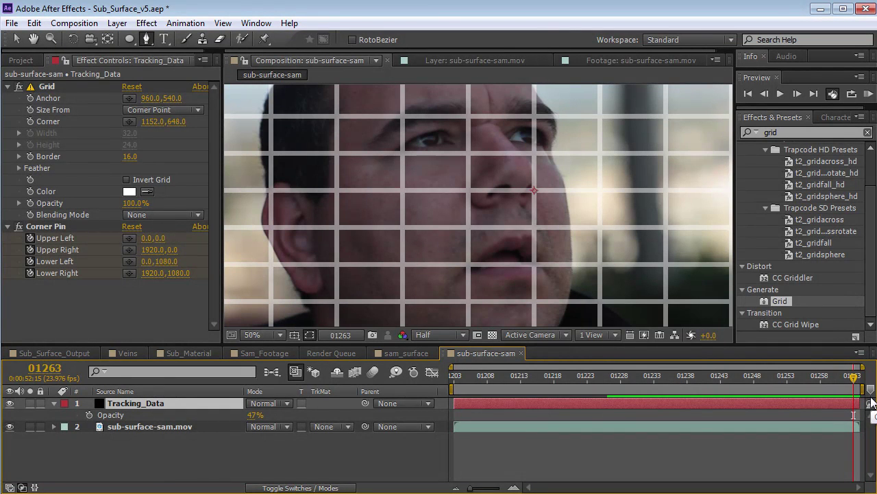
# Step: Hide the Tracking_Data layer and preview the clean footage of the face
pyautogui.click(9, 404)
pyautogui.scroll(-2, 463, 212)
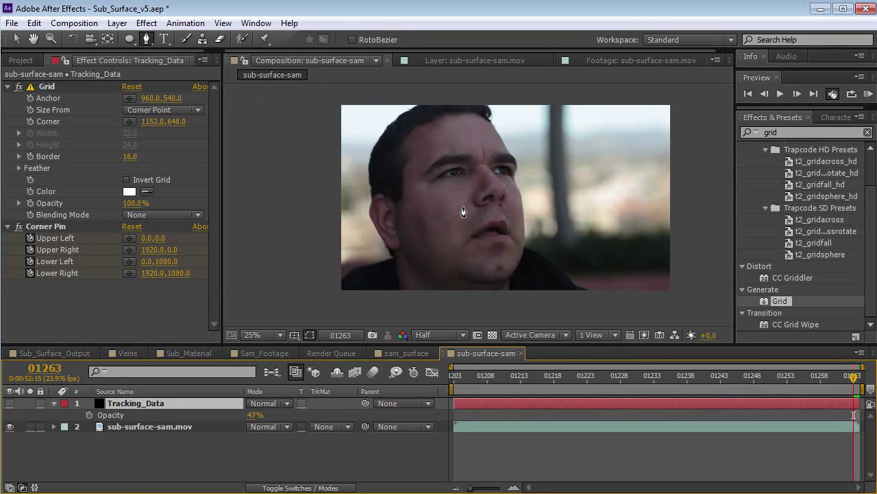
pyautogui.press('v')
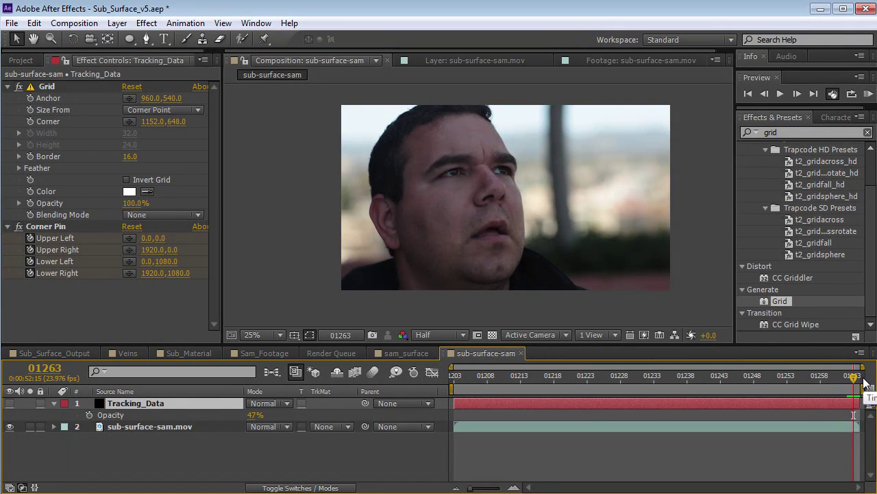
pyautogui.hotkey('ctrl', '0')
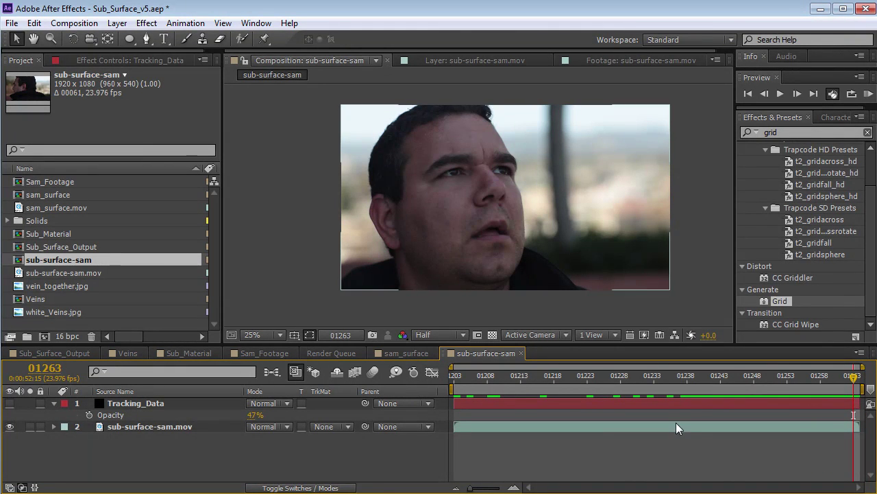
# Step: Create a black 1920 x 1080 solid named Noise
pyautogui.click(117, 23)
pyautogui.moveTo(135, 39)
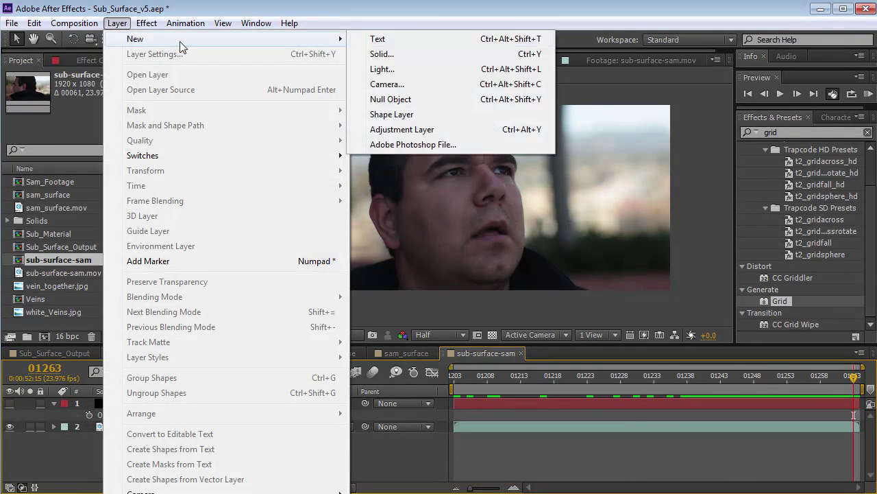
pyautogui.click(388, 55)
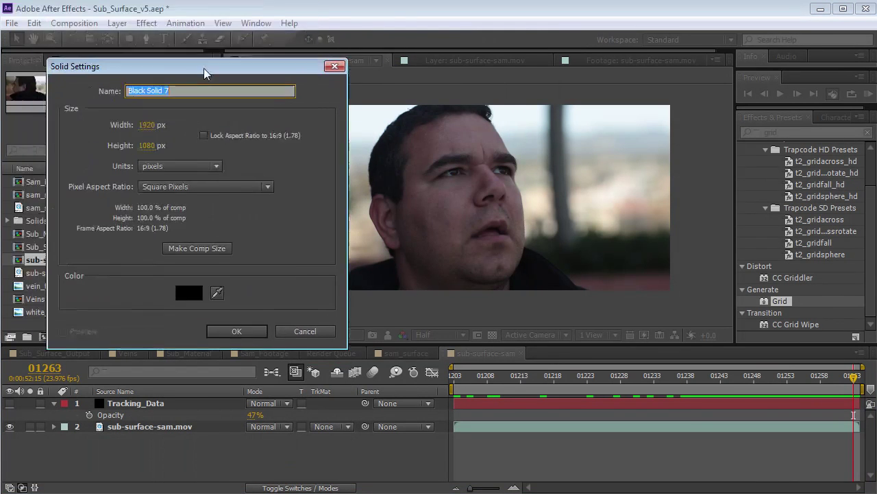
pyautogui.press('BackSpace')
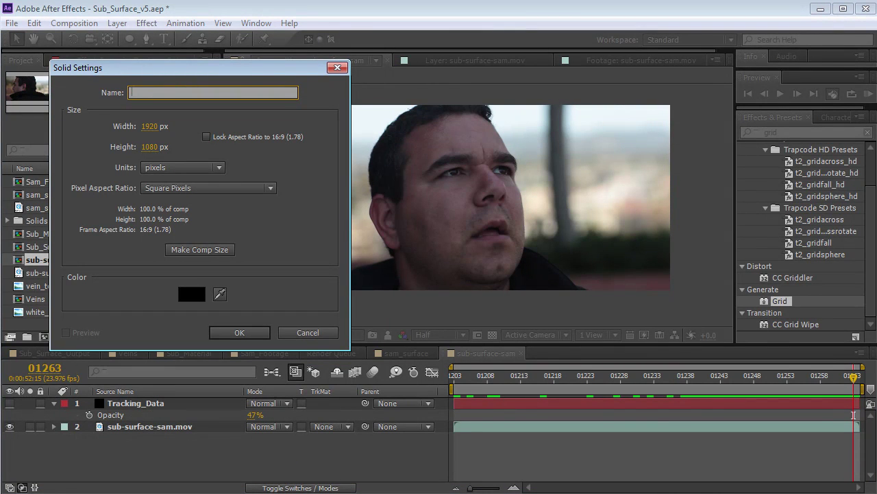
pyautogui.press('Return')
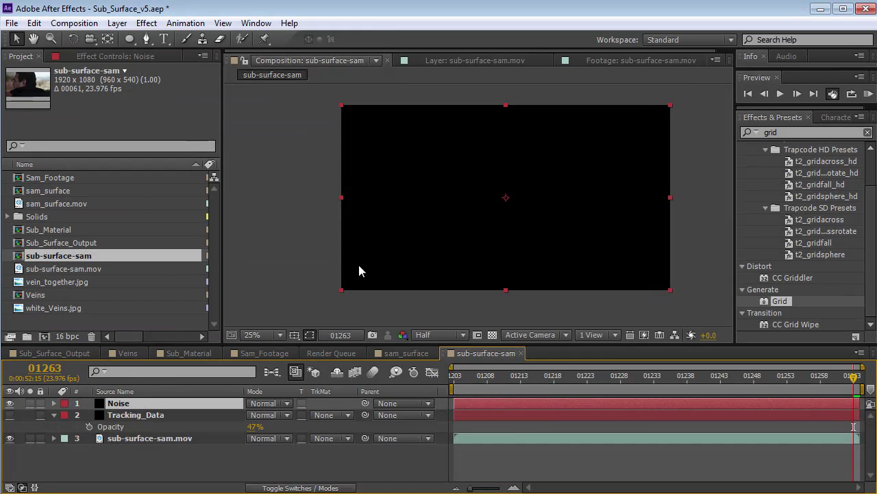
# Step: Apply the Fractal Noise effect to the Noise layer
pyautogui.click(774, 132)
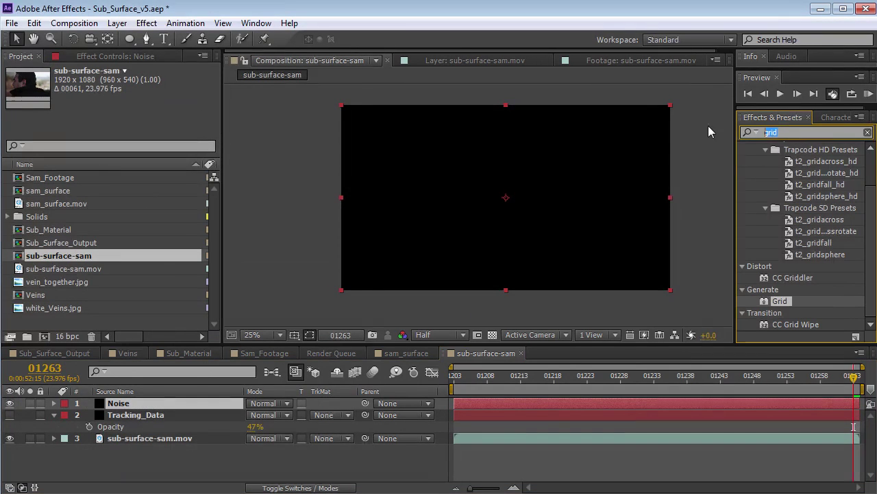
pyautogui.write('Fractal')
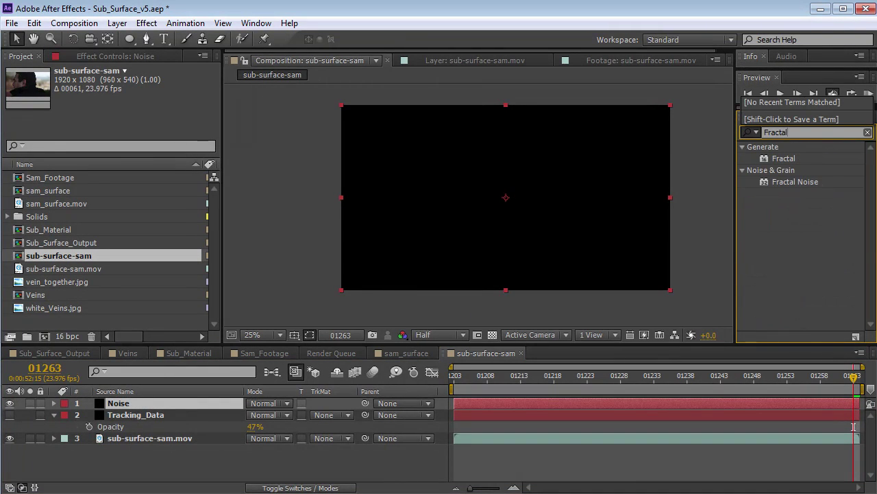
pyautogui.click(800, 182)
pyautogui.moveTo(785, 181); pyautogui.dragTo(155, 407)
pyautogui.scroll(1, 479, 205)
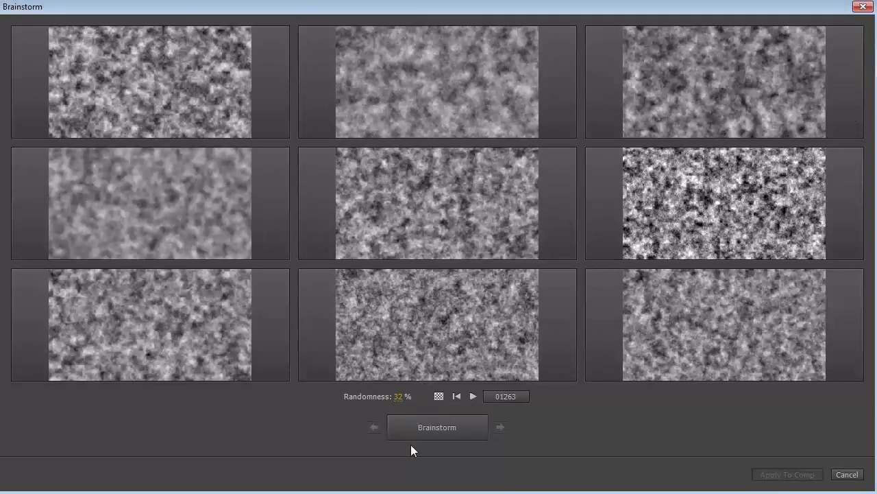
# Step: Generate several rounds of Brainstorm variations of the Fractal Noise at 46% and 73% randomness, and close without applying any
pyautogui.click(431, 432)
pyautogui.moveTo(402, 402); pyautogui.dragTo(419, 403)
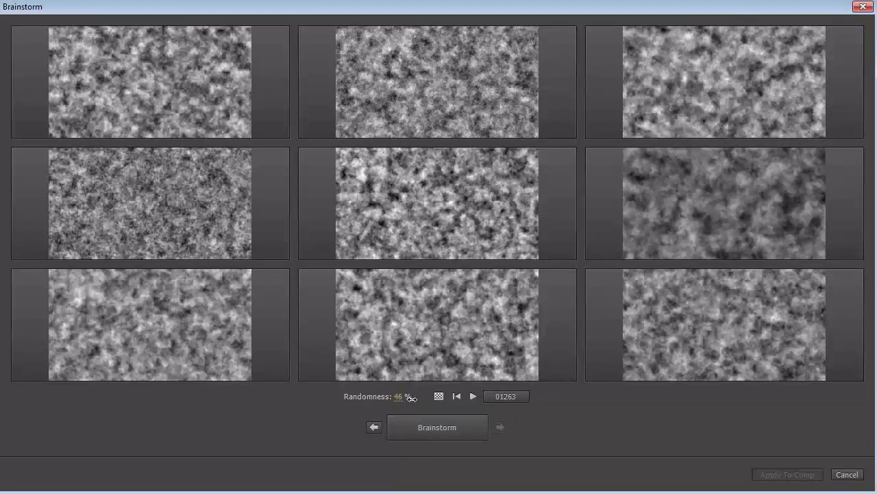
pyautogui.click(440, 426)
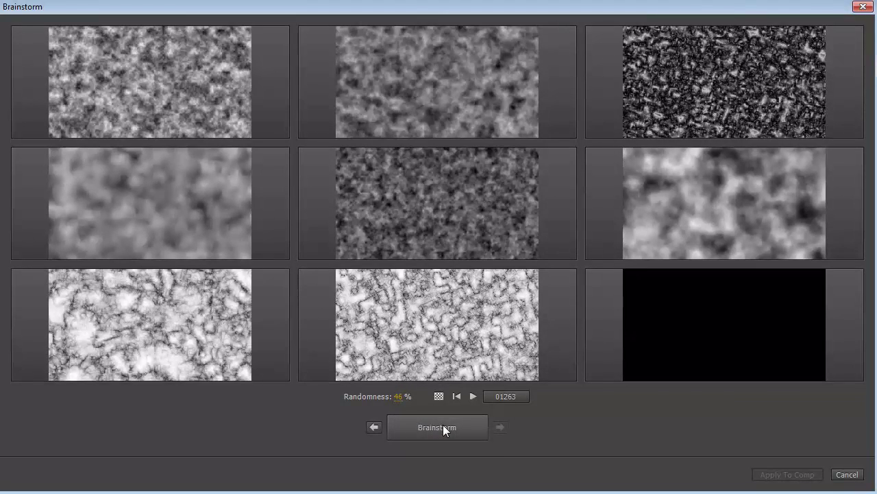
pyautogui.click(443, 426)
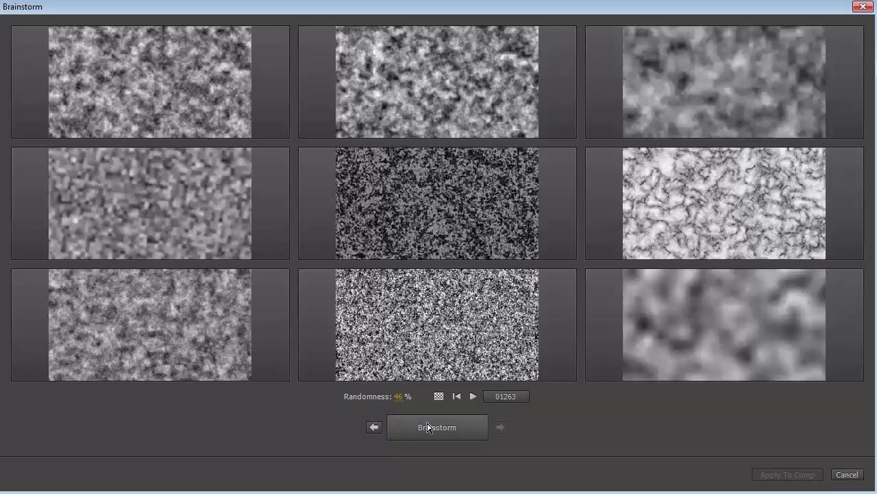
pyautogui.click(427, 422)
pyautogui.click(427, 424)
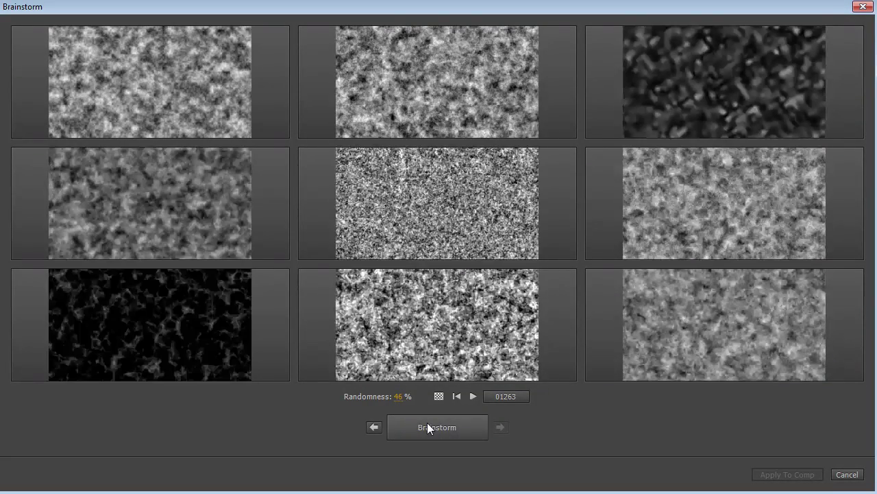
pyautogui.click(429, 425)
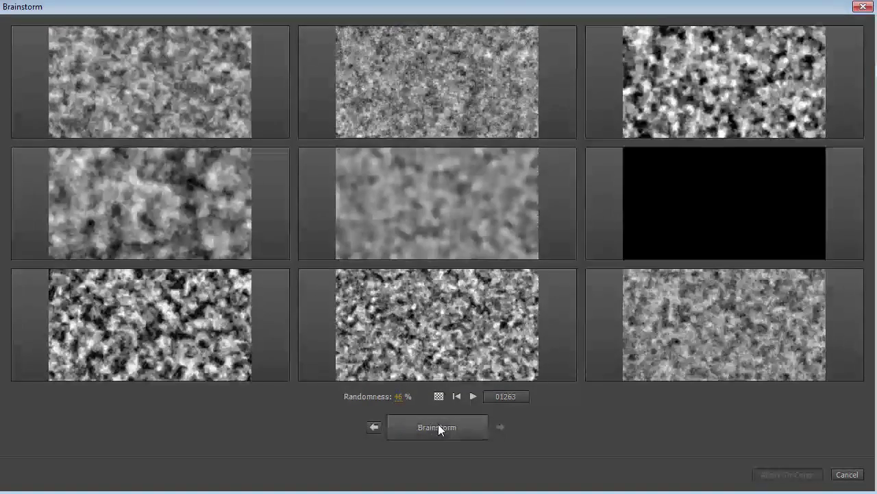
pyautogui.click(438, 425)
pyautogui.click(423, 435)
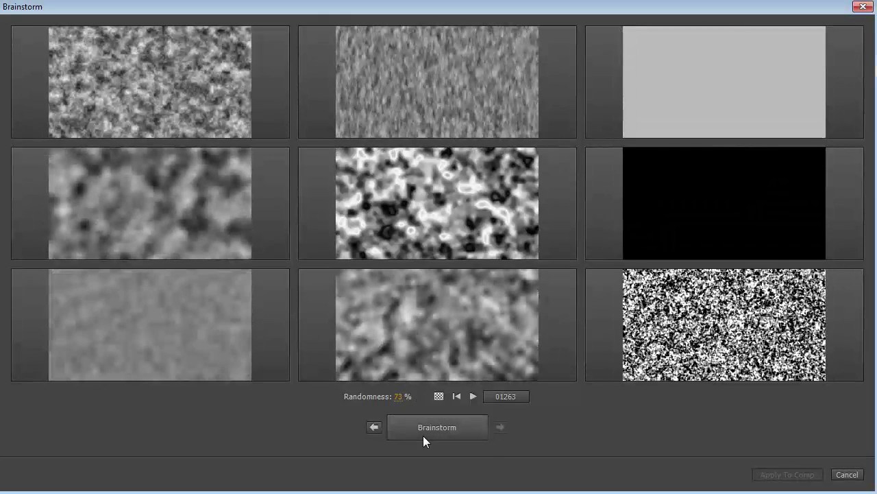
pyautogui.click(432, 428)
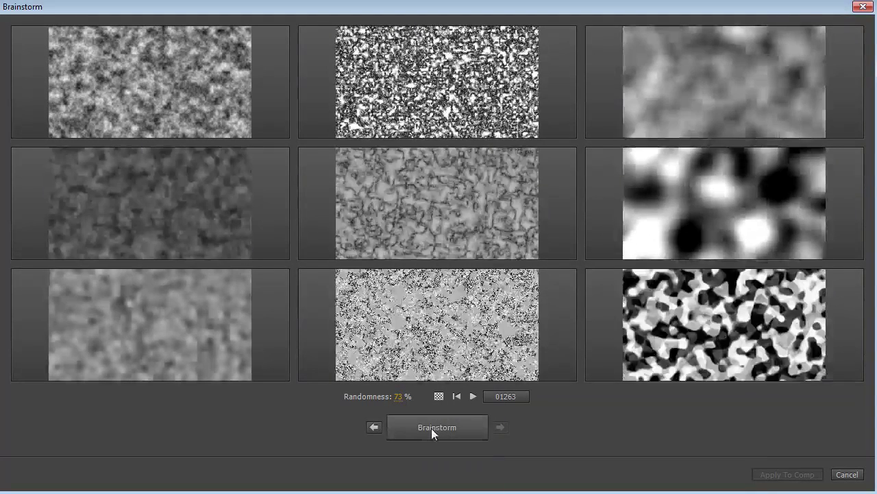
pyautogui.click(431, 428)
pyautogui.click(431, 427)
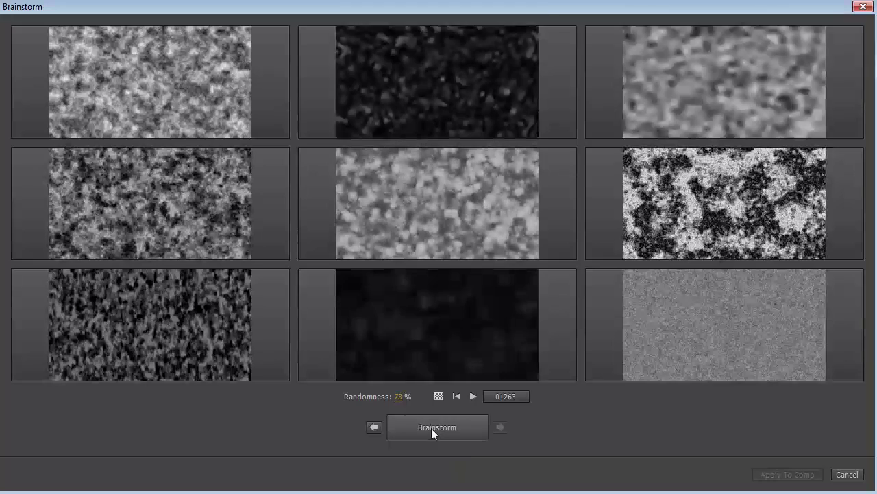
pyautogui.click(432, 428)
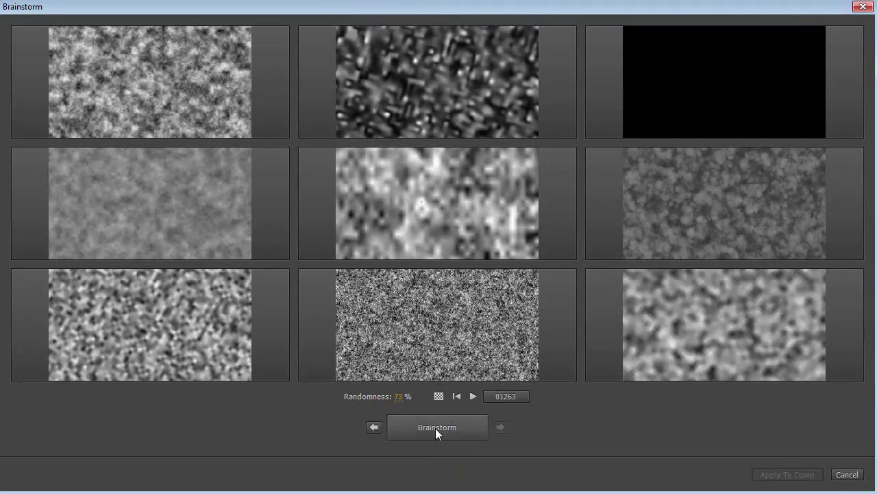
pyautogui.click(845, 474)
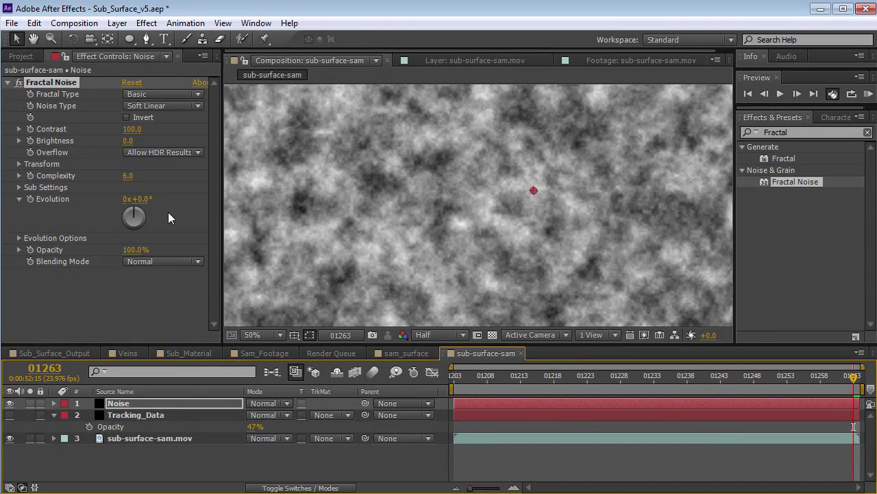
# Step: Set the Fractal Type to Dynamic, vary the Evolution and raise the Complexity to 9.7
pyautogui.click(145, 94)
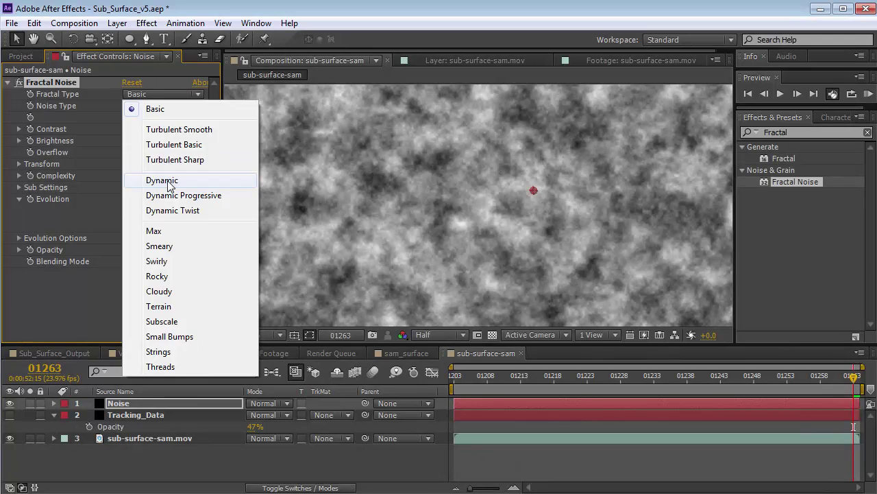
pyautogui.click(164, 180)
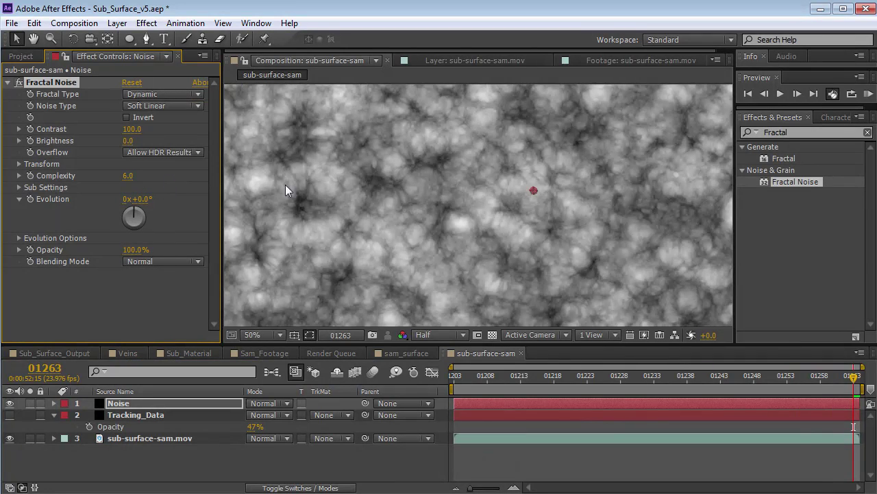
pyautogui.moveTo(142, 206); pyautogui.dragTo(227, 201)
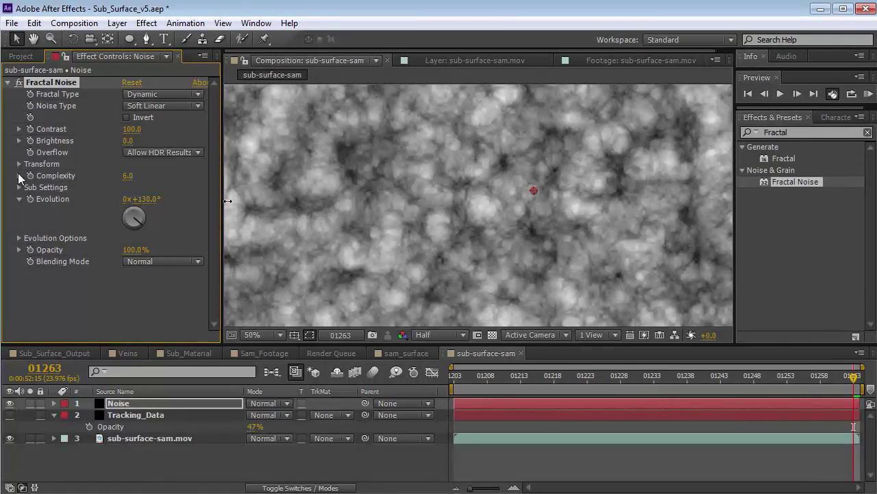
pyautogui.moveTo(127, 175); pyautogui.dragTo(254, 174)
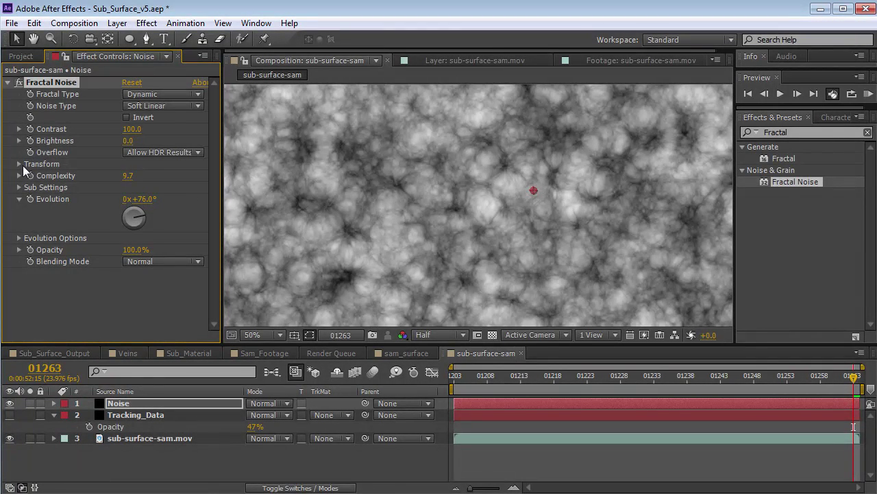
# Step: Scale the fractal noise up to about 262 and set its Evolution to about 297° at frame 1245
pyautogui.click(20, 164)
pyautogui.moveTo(133, 200); pyautogui.dragTo(231, 188)
pyautogui.press(',')
pyautogui.press(',')
pyautogui.moveTo(784, 387); pyautogui.dragTo(734, 388)
pyautogui.moveTo(146, 300); pyautogui.dragTo(281, 288)
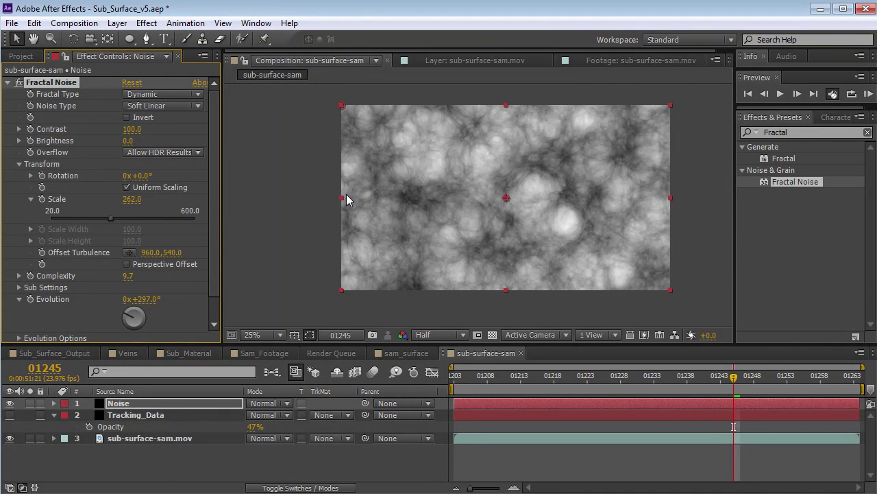
# Step: Hide the Noise layer and frame the face at frame 1263 with the Pen tool active for masking
pyautogui.click(10, 403)
pyautogui.moveTo(768, 377); pyautogui.dragTo(854, 376)
pyautogui.click(145, 41)
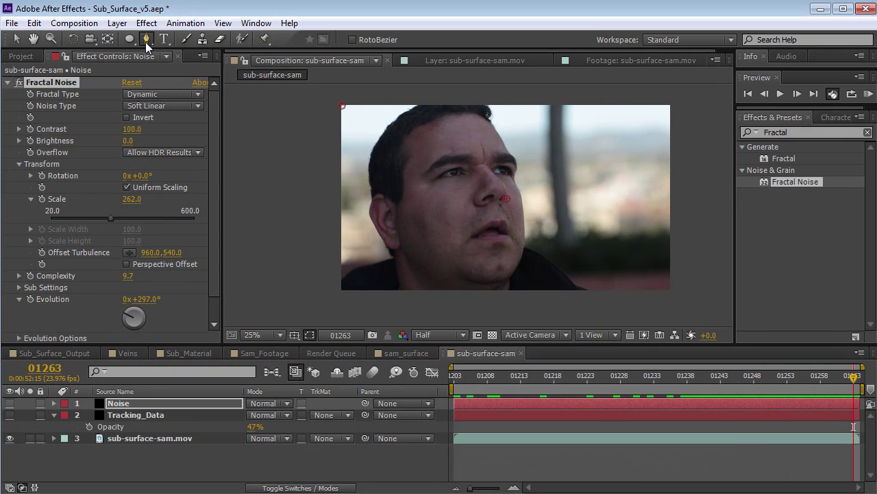
pyautogui.click(10, 406)
pyautogui.moveTo(445, 233); pyautogui.dragTo(479, 231)
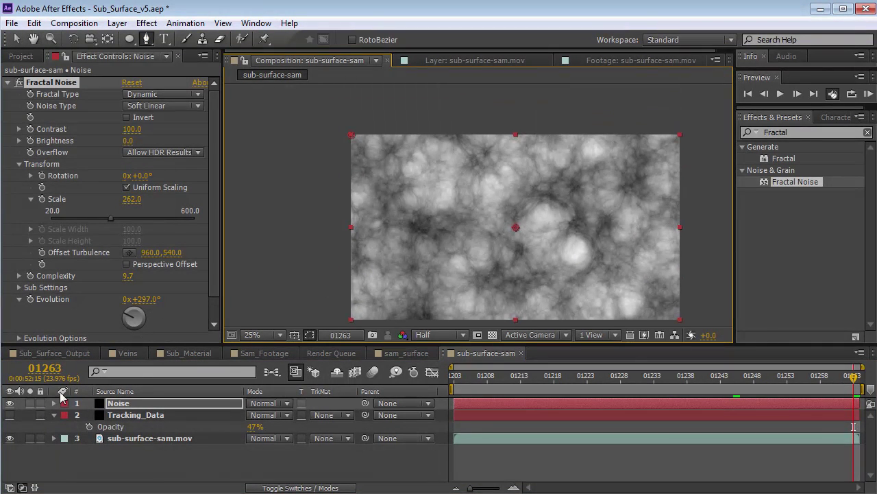
pyautogui.click(10, 404)
pyautogui.moveTo(463, 263); pyautogui.dragTo(450, 219)
pyautogui.scroll(1, 451, 225)
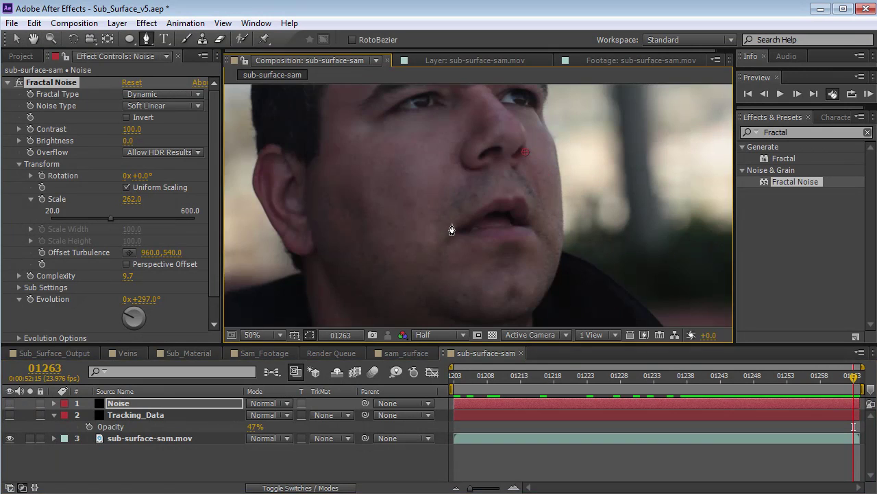
# Step: Draw a closed curved mask on the Noise layer from the forehead, past the eye, nose and mouth, around the shaded cheek
pyautogui.press('`')
pyautogui.press('g')
pyautogui.click(384, 149)
pyautogui.moveTo(399, 208); pyautogui.dragTo(405, 221)
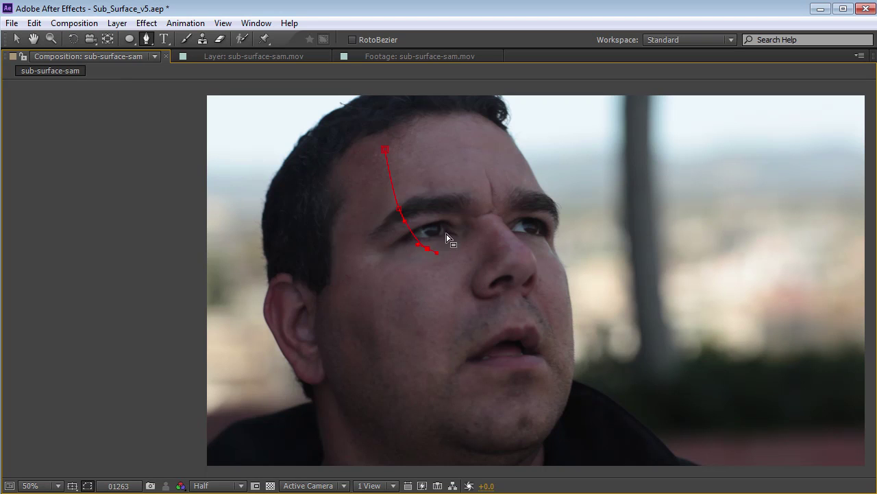
pyautogui.click(429, 246)
pyautogui.moveTo(470, 286); pyautogui.dragTo(470, 298)
pyautogui.moveTo(458, 348); pyautogui.dragTo(456, 358)
pyautogui.click(446, 399)
pyautogui.moveTo(364, 411); pyautogui.dragTo(349, 401)
pyautogui.moveTo(338, 352); pyautogui.dragTo(338, 317)
pyautogui.moveTo(335, 243); pyautogui.dragTo(338, 222)
pyautogui.moveTo(343, 173); pyautogui.dragTo(353, 162)
pyautogui.click(385, 149)
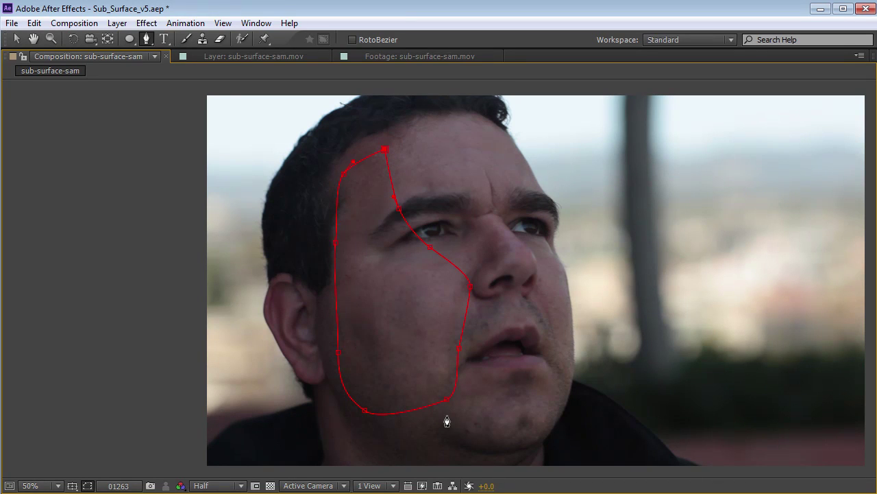
pyautogui.press('v')
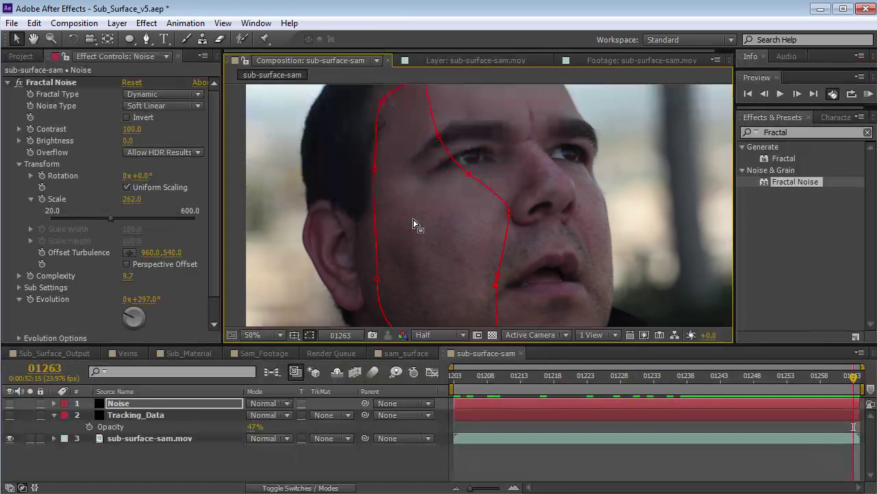
# Step: Show the Noise layer and feather Mask 1 by 164 pixels so the noise blends into the cheek
pyautogui.click(10, 404)
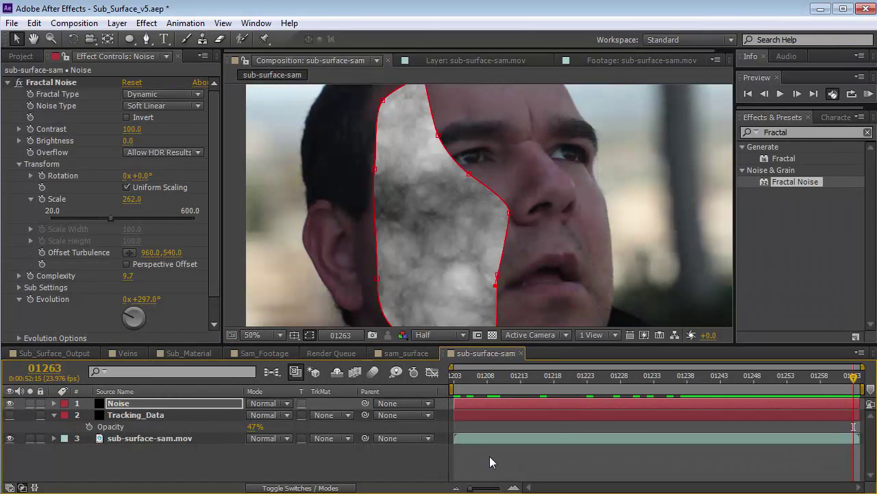
pyautogui.click(478, 403)
pyautogui.press('f')
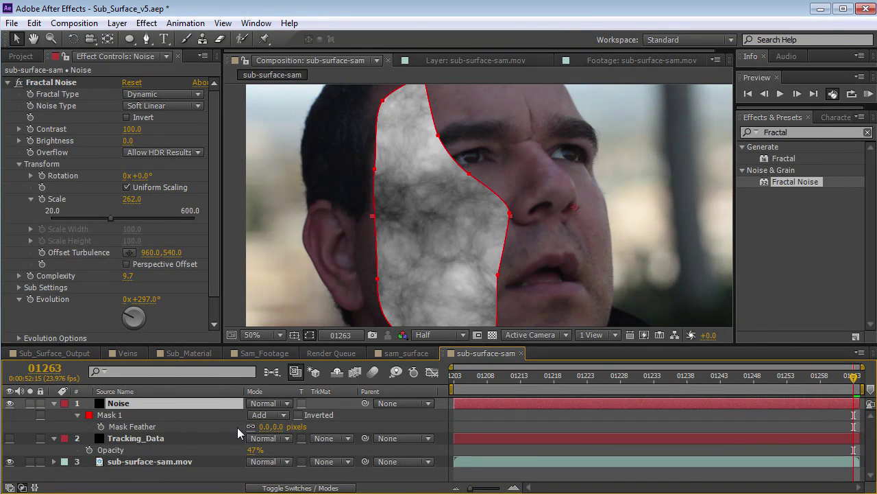
pyautogui.moveTo(278, 426); pyautogui.dragTo(386, 423)
pyautogui.click(523, 418)
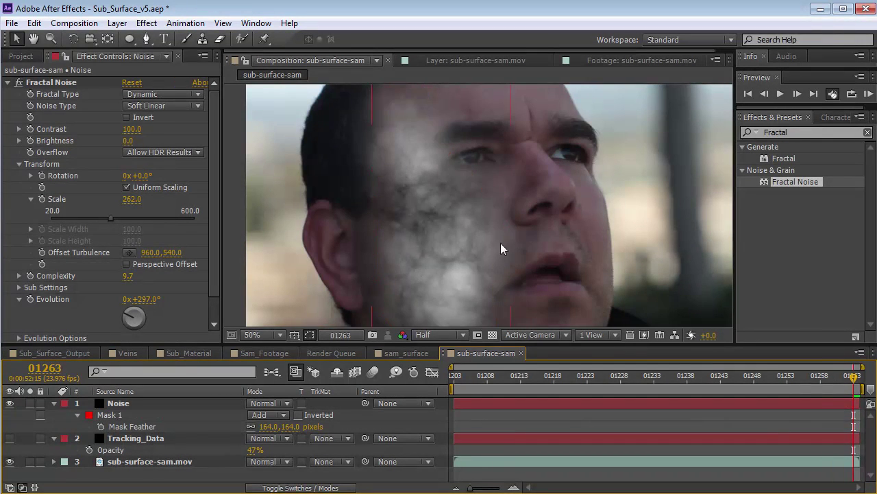
pyautogui.scroll(-2, 502, 241)
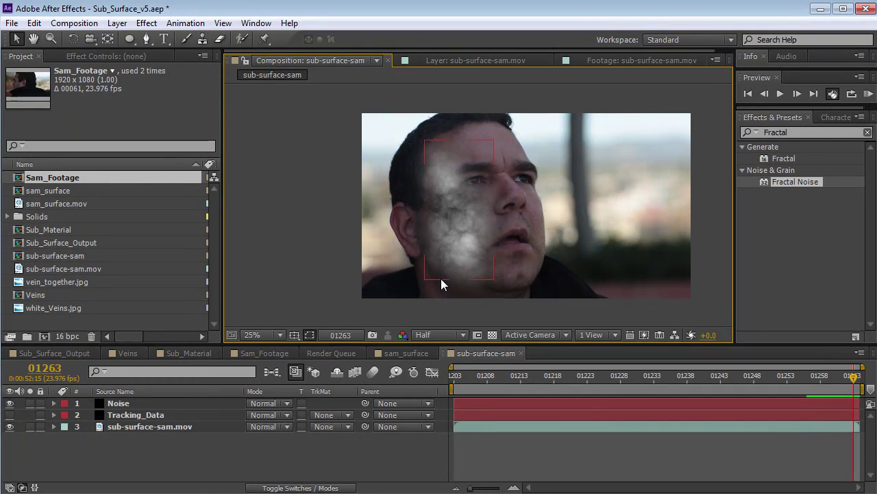
# Step: Examine the hand translucency reference in Firefox and the finished Sub_Surface_Output frame, comparing them with the light on the face in sub-surface-sam
pyautogui.hotkey('alt', 'Tab')
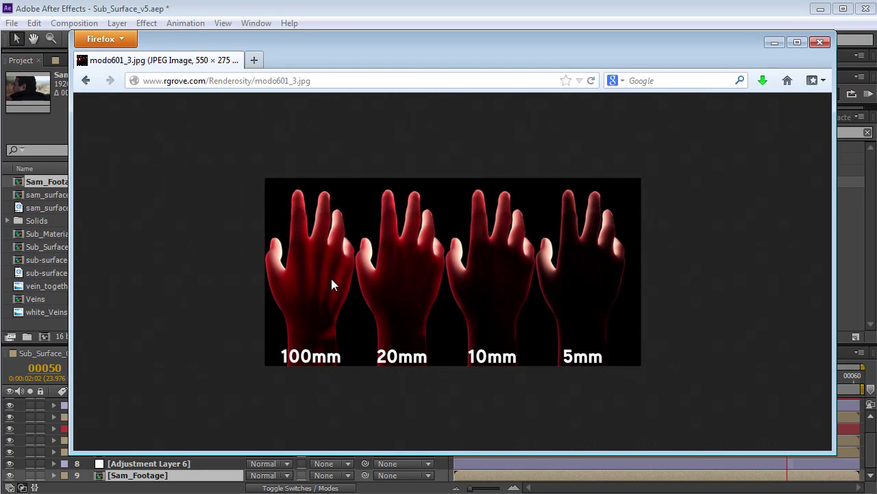
pyautogui.click(332, 9)
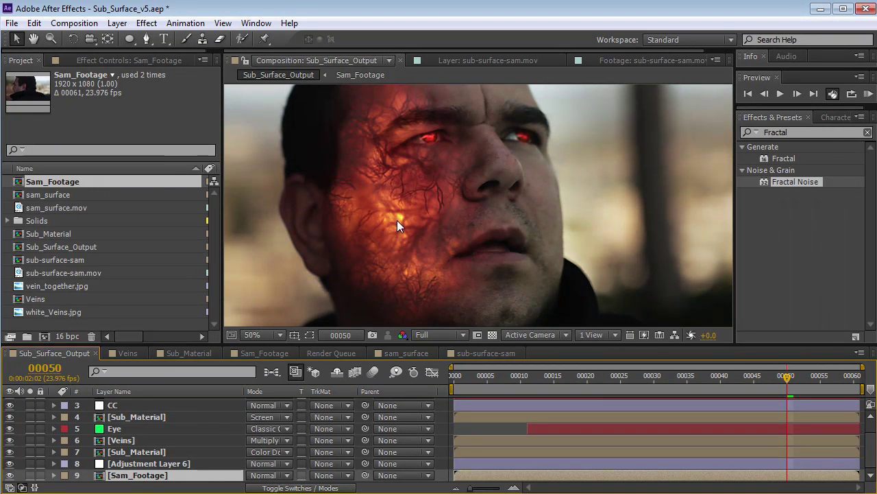
pyautogui.click(465, 352)
pyautogui.moveTo(808, 375); pyautogui.dragTo(833, 417)
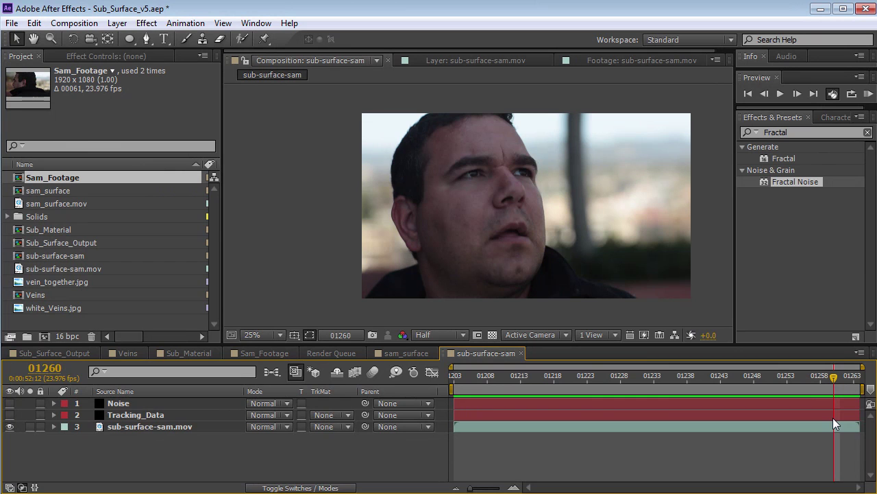
pyautogui.moveTo(781, 379); pyautogui.dragTo(696, 381)
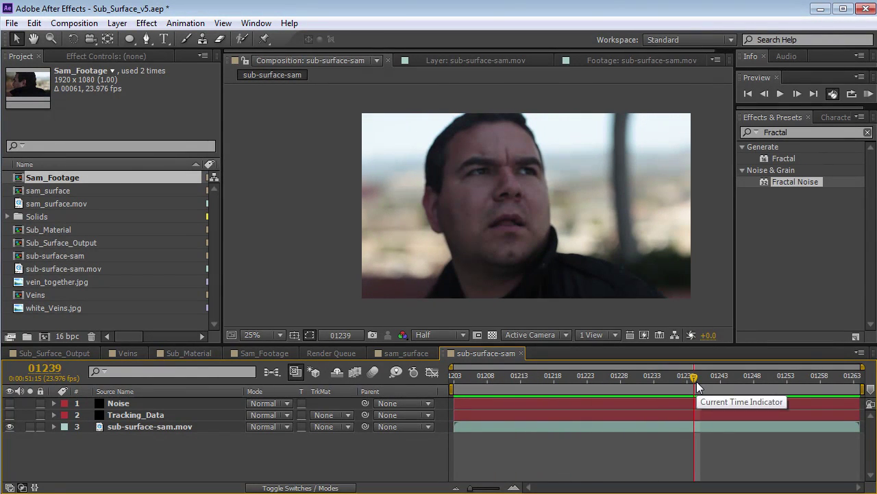
pyautogui.press('End')
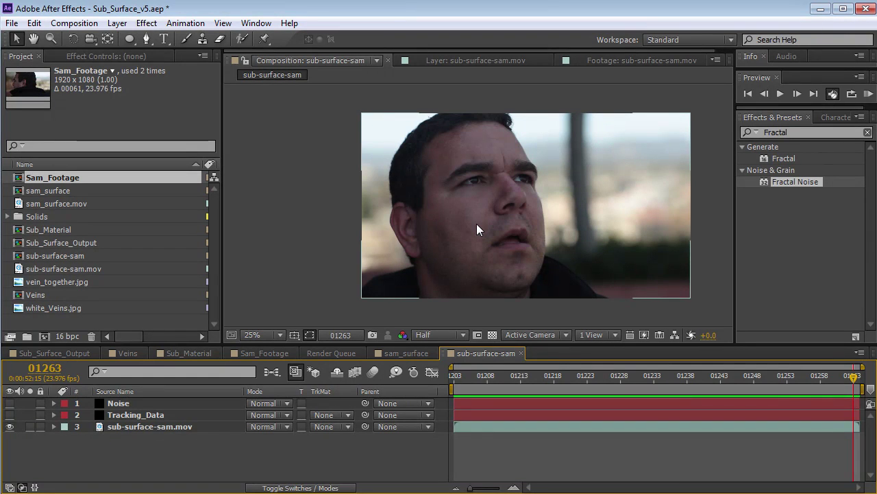
# Step: Preview the vein_together.jpg and white_Veins.jpg source images, returning to the sub-surface-sam composition
pyautogui.click(60, 281)
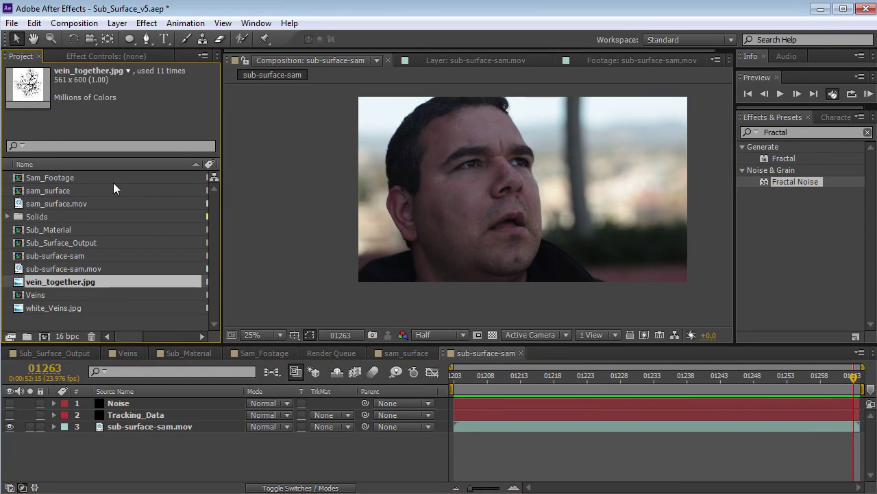
pyautogui.doubleClick(67, 284)
pyautogui.doubleClick(51, 309)
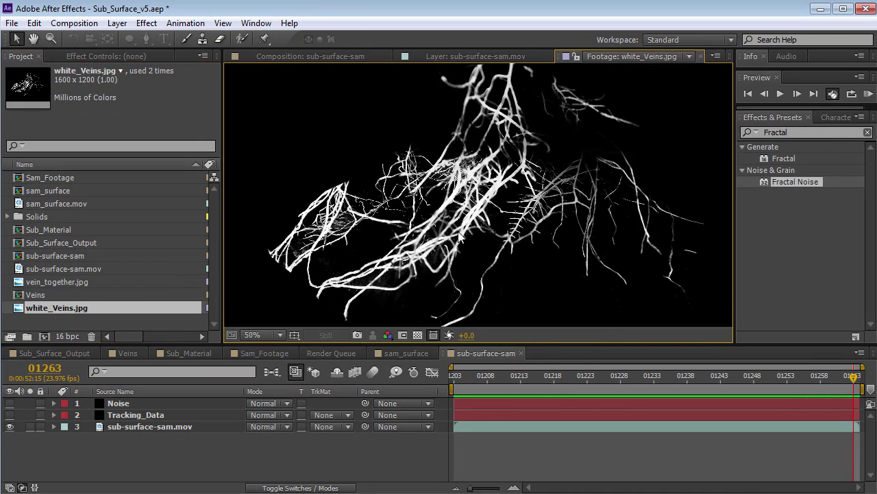
pyautogui.click(274, 58)
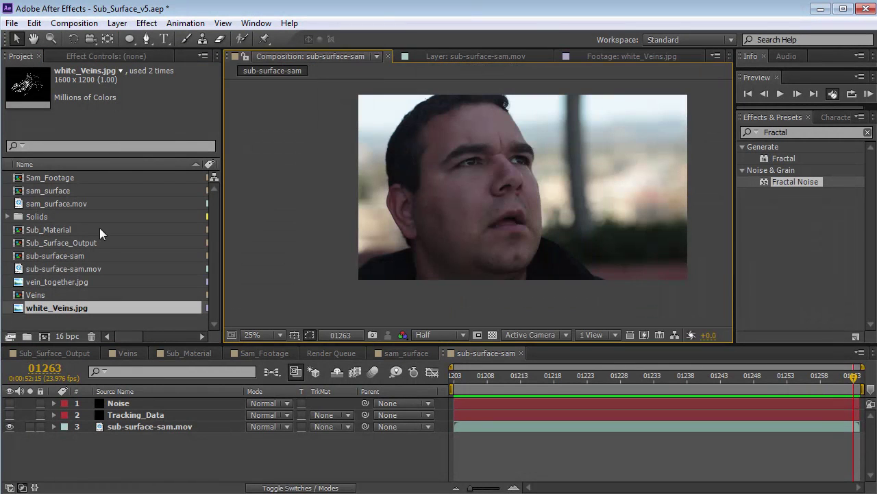
# Step: Add vein_together.jpg over the face footage with the Multiply blending mode and place it rotated around the near eye
pyautogui.click(49, 281)
pyautogui.moveTo(51, 280); pyautogui.dragTo(512, 193)
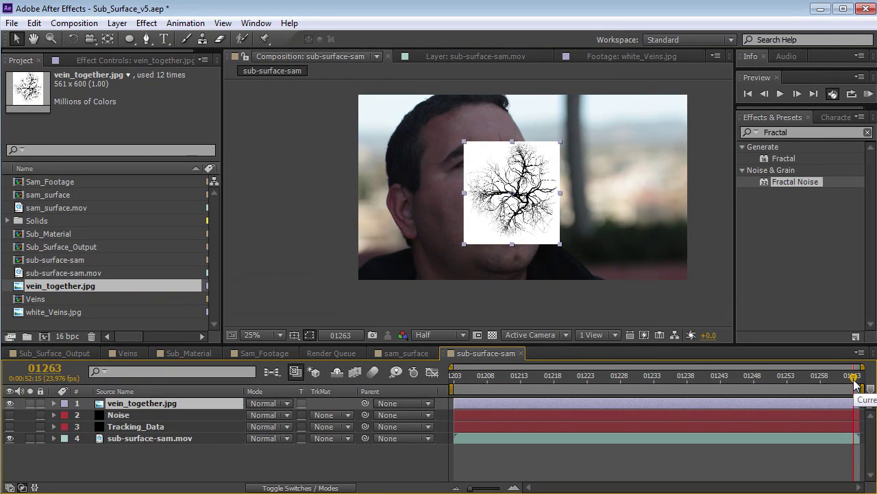
pyautogui.click(255, 403)
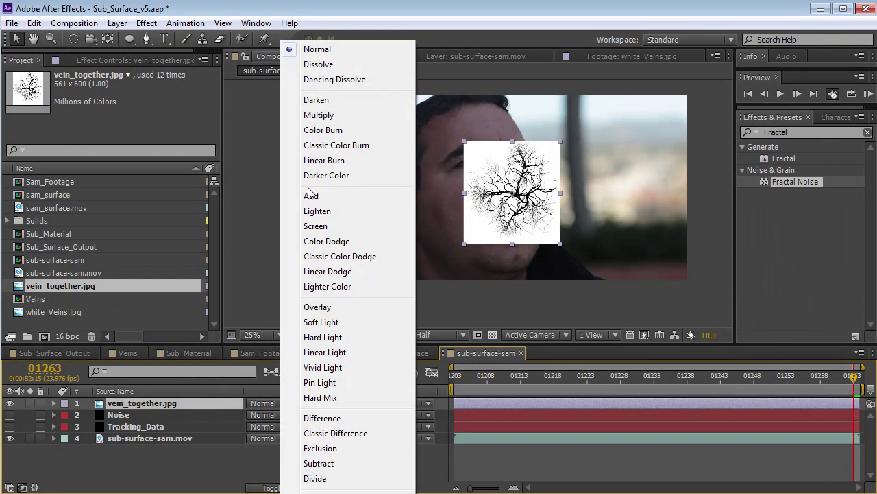
pyautogui.click(310, 115)
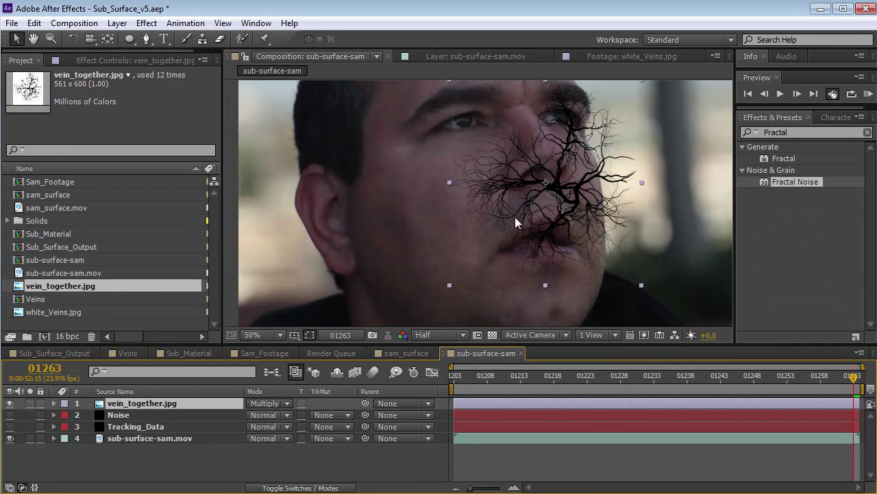
pyautogui.press('space')
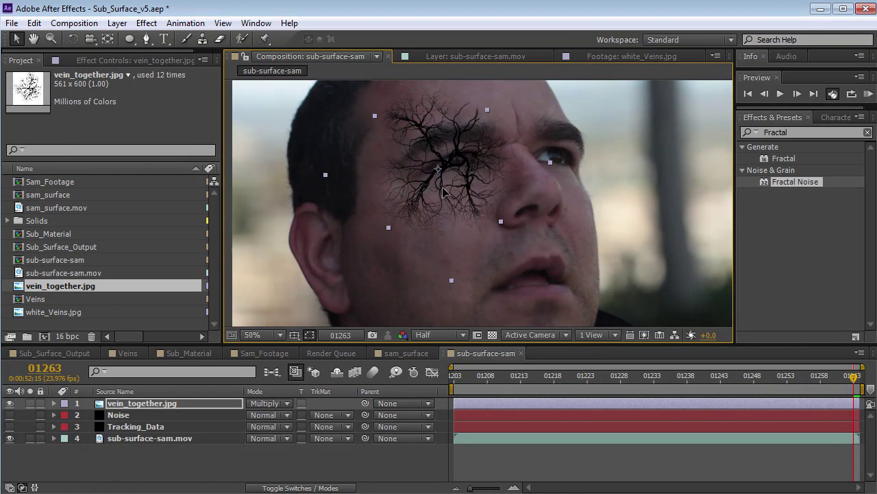
# Step: Duplicate the vein_together.jpg layer and place a rotated, smaller copy beside the corner of the mouth
pyautogui.hotkey('ctrl', 'd')
pyautogui.moveTo(450, 176); pyautogui.dragTo(503, 331)
pyautogui.press('w')
pyautogui.press('v')
pyautogui.moveTo(535, 214); pyautogui.dragTo(509, 244)
# Step: Create another vein_together.jpg copy and place it, rotated, over the ear and side of the head
pyautogui.moveTo(468, 305); pyautogui.dragTo(369, 212)
pyautogui.hotkey('ctrl', 'd')
pyautogui.press('w')
pyautogui.press('v')
pyautogui.moveTo(369, 211); pyautogui.dragTo(359, 231)
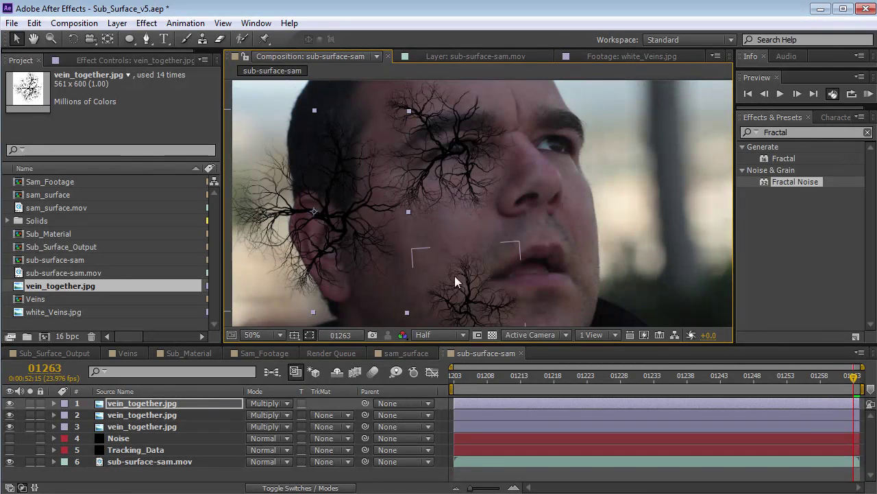
# Step: Add white_Veins.jpg as the top layer, inverted with the Invert effect and blended in Multiply mode
pyautogui.click(47, 313)
pyautogui.moveTo(42, 315); pyautogui.dragTo(394, 216)
pyautogui.moveTo(375, 170); pyautogui.dragTo(434, 172)
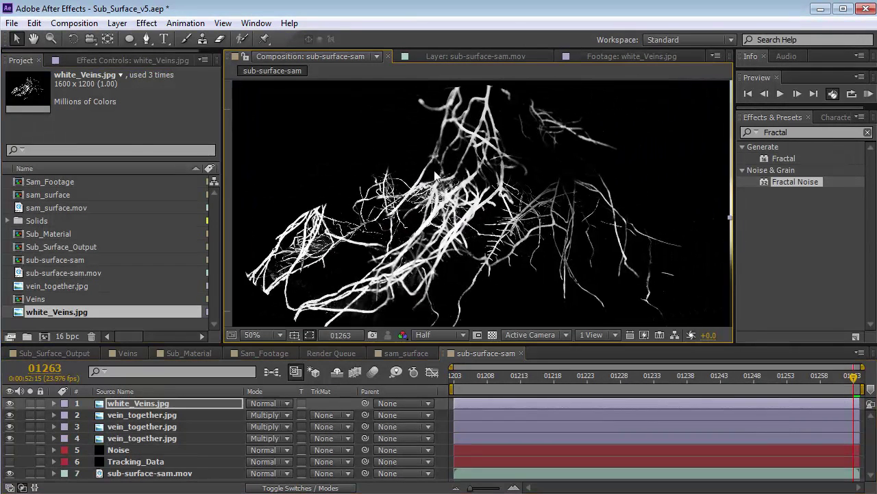
pyautogui.click(147, 22)
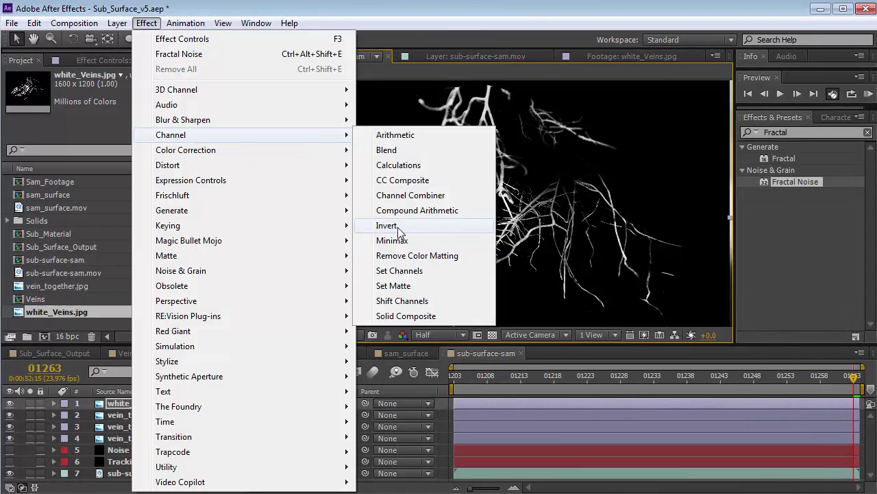
pyautogui.click(399, 230)
pyautogui.click(267, 404)
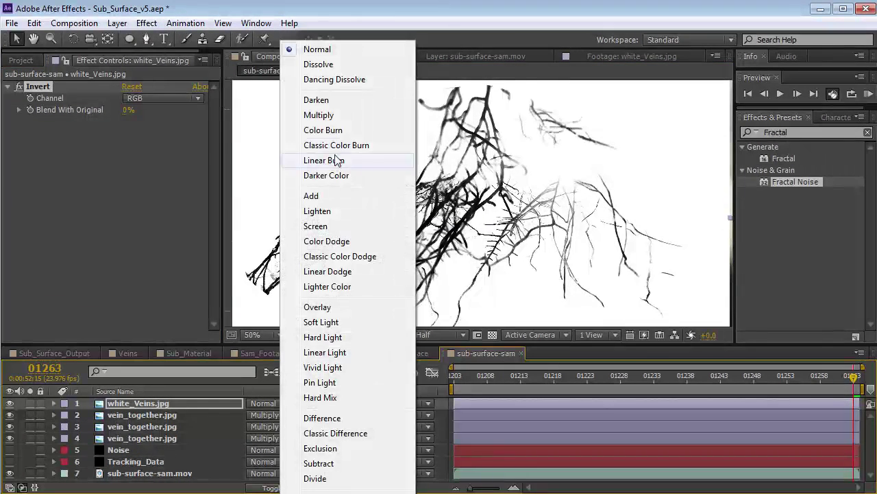
pyautogui.click(318, 116)
# Step: Scale the white_Veins.jpg layer to 66% and rotate it into place along the cheek
pyautogui.press('s')
pyautogui.moveTo(293, 416); pyautogui.dragTo(269, 416)
pyautogui.press('w')
pyautogui.moveTo(506, 281); pyautogui.dragTo(536, 240)
pyautogui.press('v')
pyautogui.moveTo(426, 219); pyautogui.dragTo(417, 239)
# Step: Apply Fast Blur to the white_Veins.jpg layer with a Blurriness of 20
pyautogui.click(146, 22)
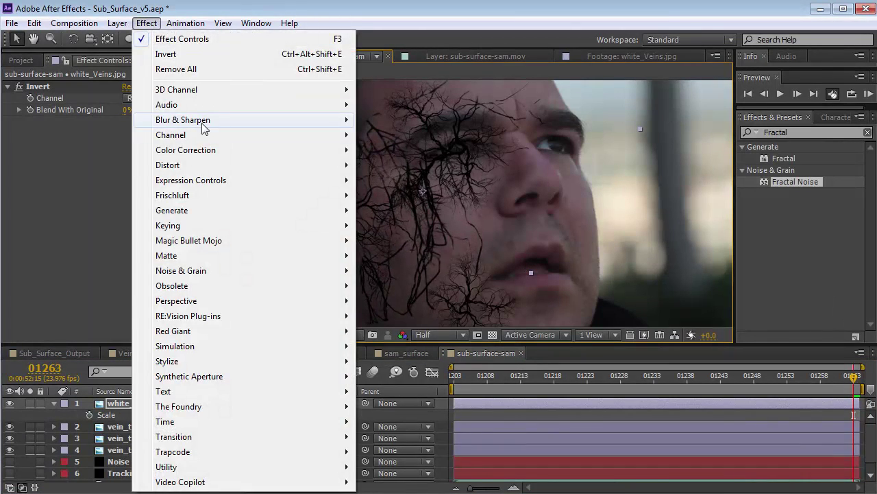
pyautogui.moveTo(228, 123)
pyautogui.click(394, 282)
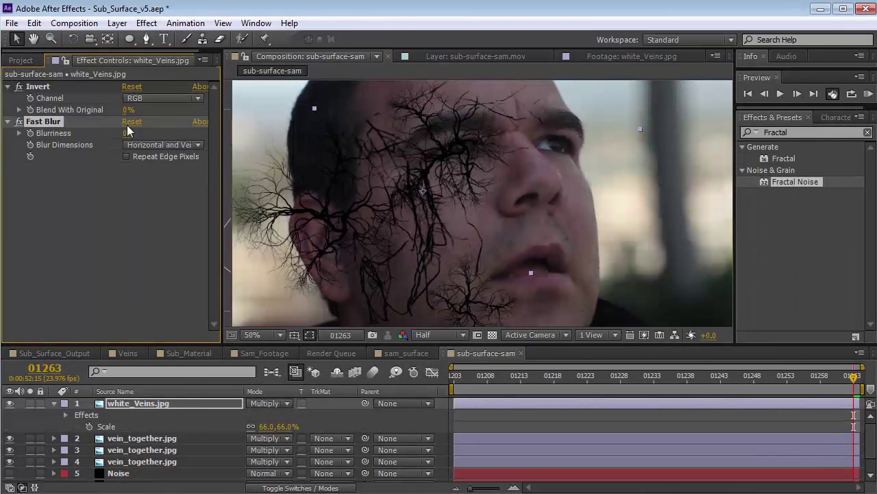
pyautogui.moveTo(129, 137); pyautogui.dragTo(144, 137)
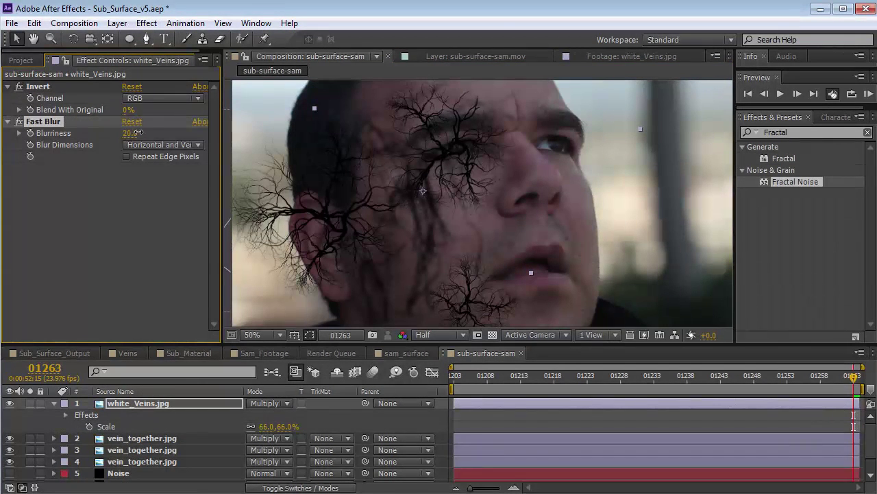
# Step: Fine-tune the rotation and position of the blurred white_Veins.jpg layer and lower its opacity to 65%
pyautogui.press('w')
pyautogui.moveTo(504, 247); pyautogui.dragTo(384, 261)
pyautogui.press('v')
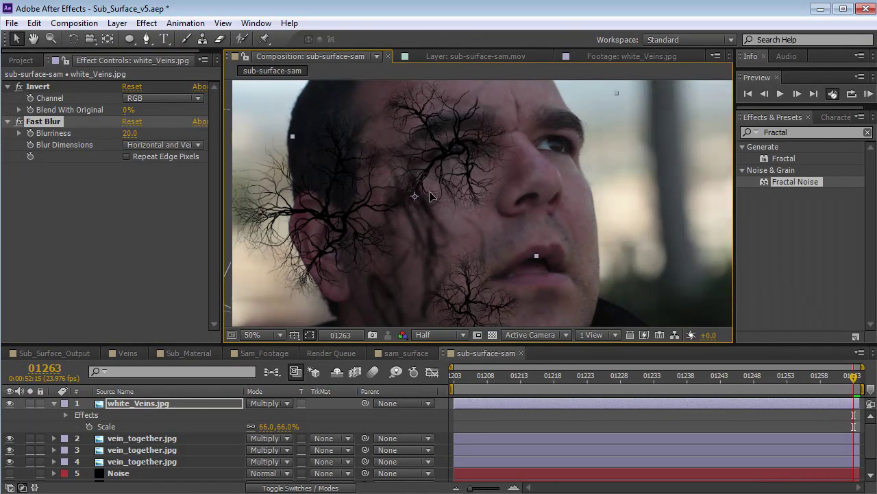
pyautogui.press('t')
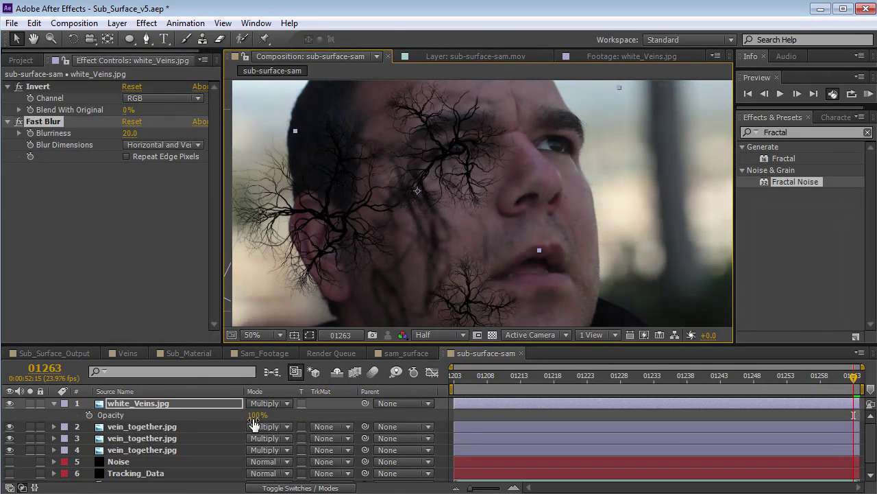
pyautogui.moveTo(242, 414); pyautogui.dragTo(232, 417)
# Step: Duplicate the small vein_together.jpg layer by the mouth and place the enlarged copy on the lower cheek
pyautogui.click(137, 438)
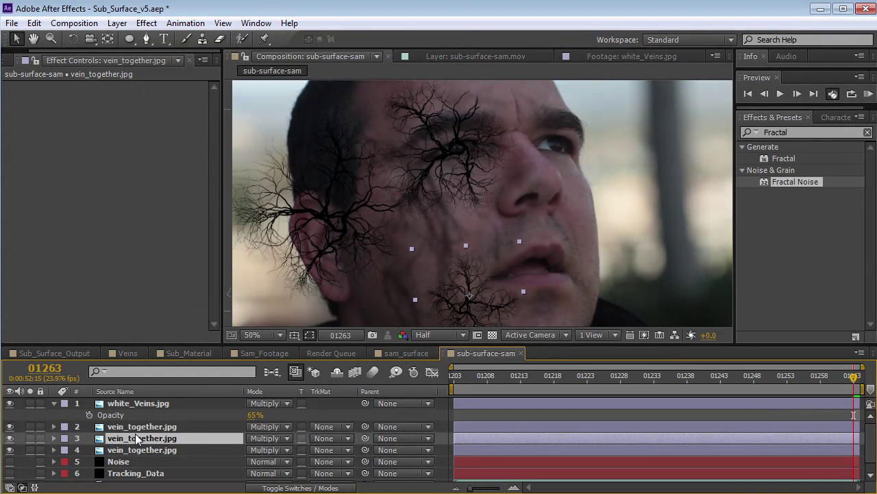
pyautogui.hotkey('ctrl', 'd')
pyautogui.moveTo(480, 304); pyautogui.dragTo(386, 291)
pyautogui.moveTo(428, 228); pyautogui.dragTo(450, 214)
pyautogui.moveTo(399, 282); pyautogui.dragTo(427, 269)
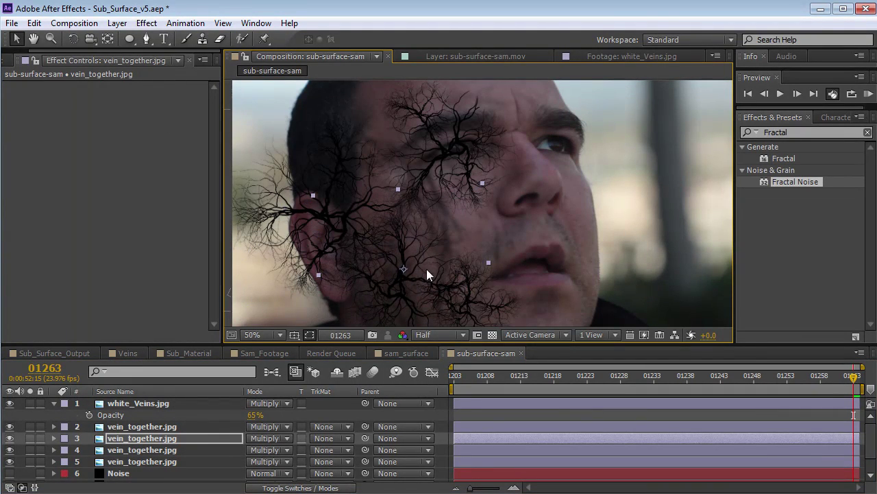
# Step: Apply Fast Blur to the lower-cheek vein copy with Blurriness 6.0 and Repeat Edge Pixels enabled
pyautogui.click(147, 23)
pyautogui.click(165, 55)
pyautogui.click(122, 122)
pyautogui.click(126, 121)
pyautogui.moveTo(128, 98); pyautogui.dragTo(129, 98)
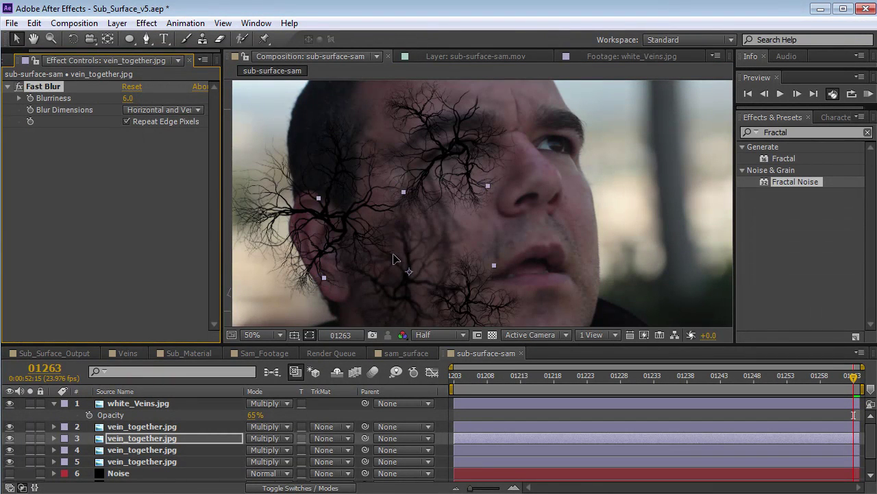
pyautogui.scroll(1, 439, 293)
pyautogui.moveTo(440, 293); pyautogui.dragTo(519, 237)
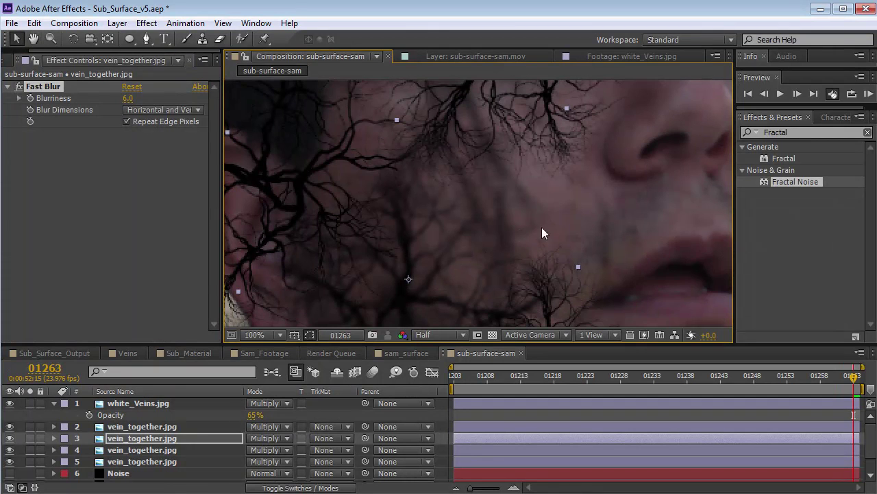
pyautogui.scroll(-2, 392, 232)
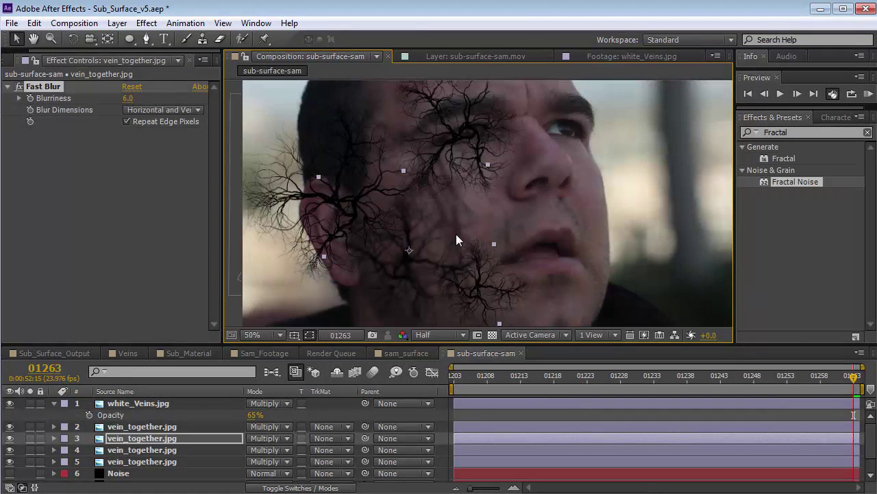
# Step: Rename the blurred lower-cheek vein layer as Blurred
pyautogui.click(152, 442)
pyautogui.press('Return')
pyautogui.write('Blurred')
pyautogui.press('Return')
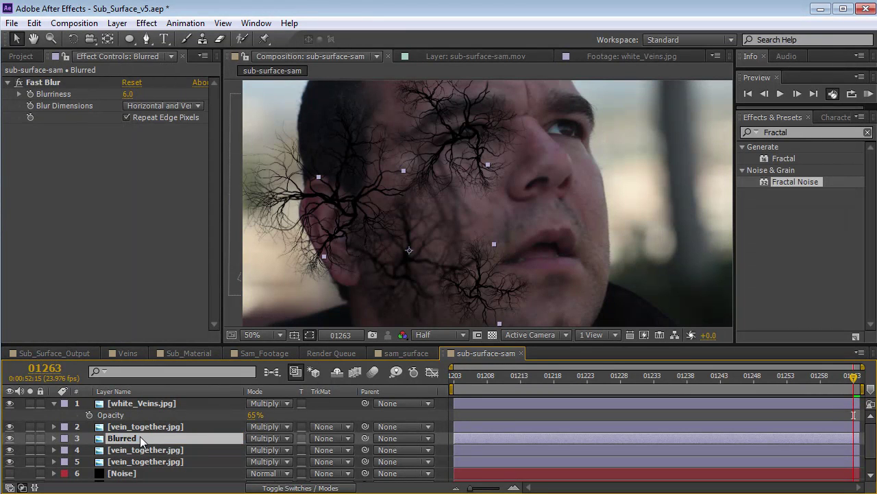
# Step: Duplicate the Blurred layer and place the rotated copy over the nose and upper lip
pyautogui.hotkey('ctrl', 'd')
pyautogui.moveTo(425, 266); pyautogui.dragTo(525, 194)
pyautogui.press('w')
pyautogui.press('v')
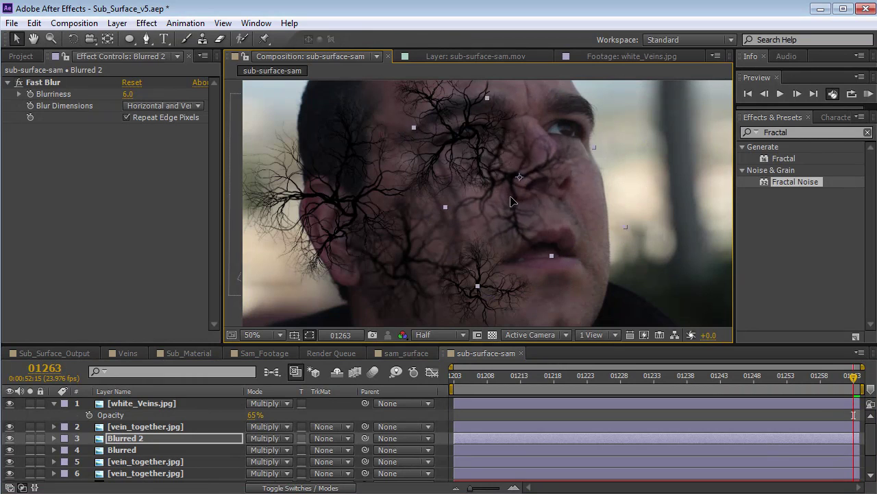
pyautogui.click(503, 414)
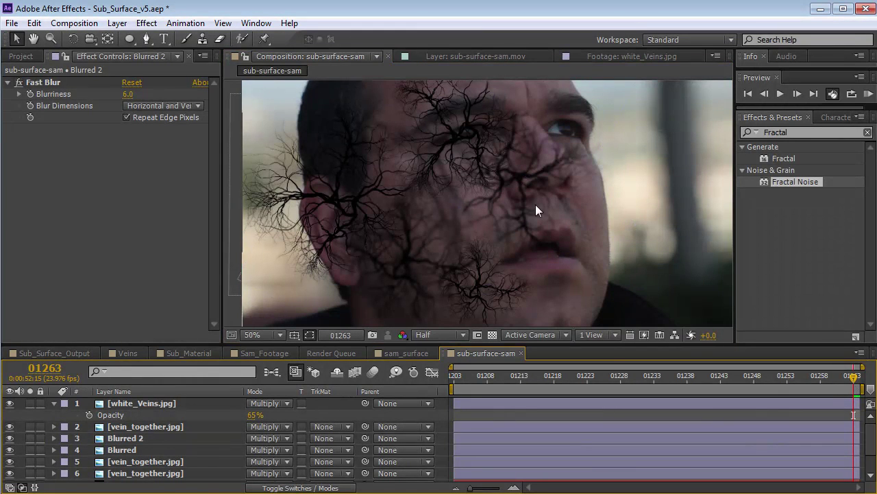
# Step: Examine the layered veins across the whole face in an enlarged composition view
pyautogui.press('`')
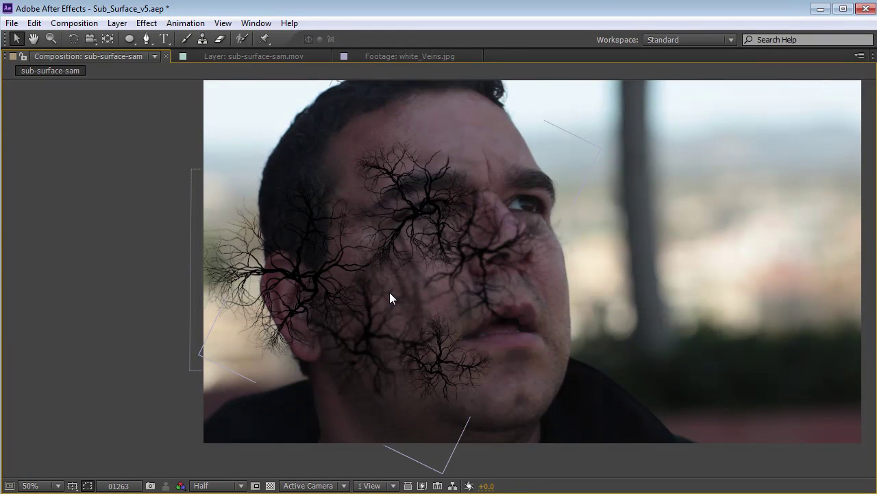
pyautogui.press('`')
pyautogui.scroll(-2, 499, 158)
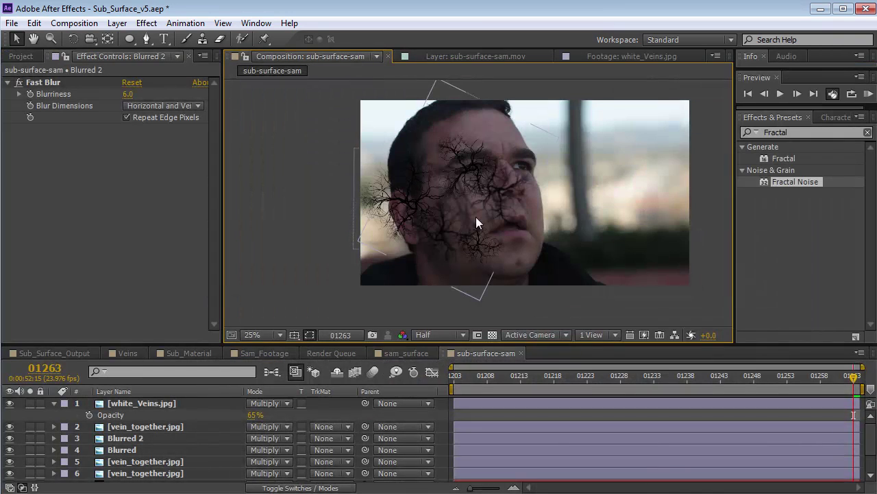
# Step: Pre-compose the white_Veins layer and all five vein_together and Blurred layers into a composition named Vein Network, moving all attributes
pyautogui.click(54, 403)
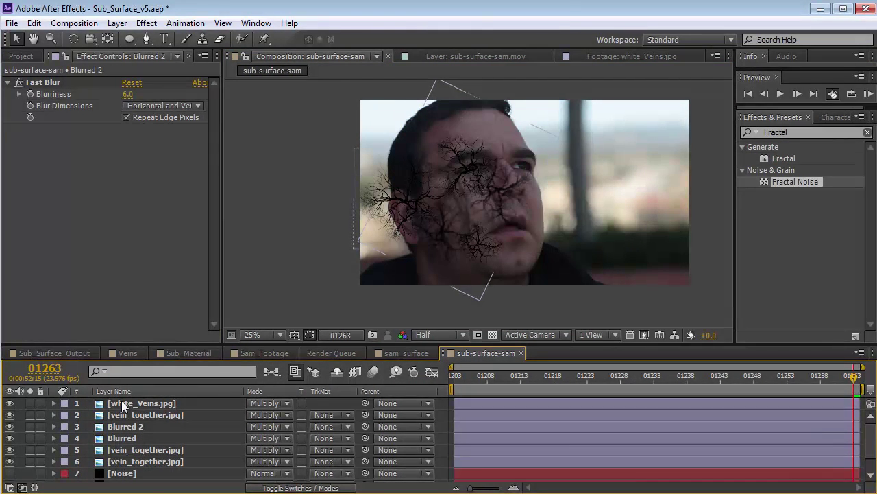
pyautogui.click(122, 403)
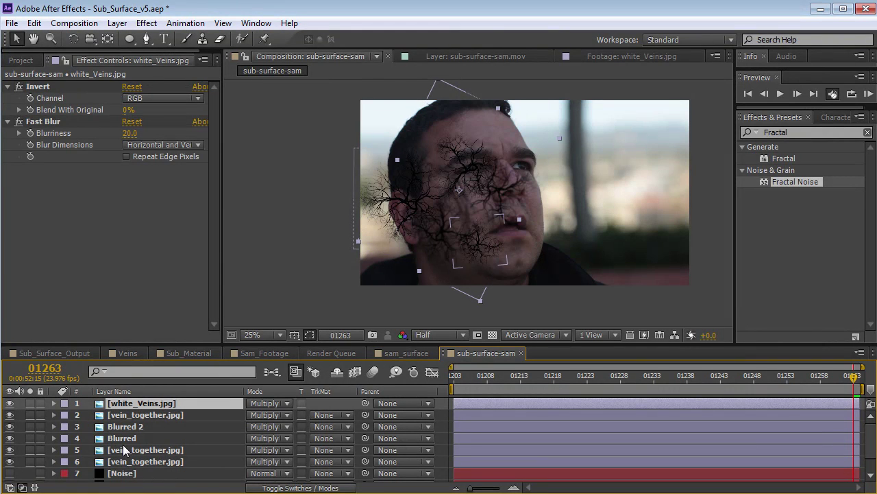
pyautogui.keyDown('shift'); pyautogui.click(134, 462); pyautogui.keyUp('shift')
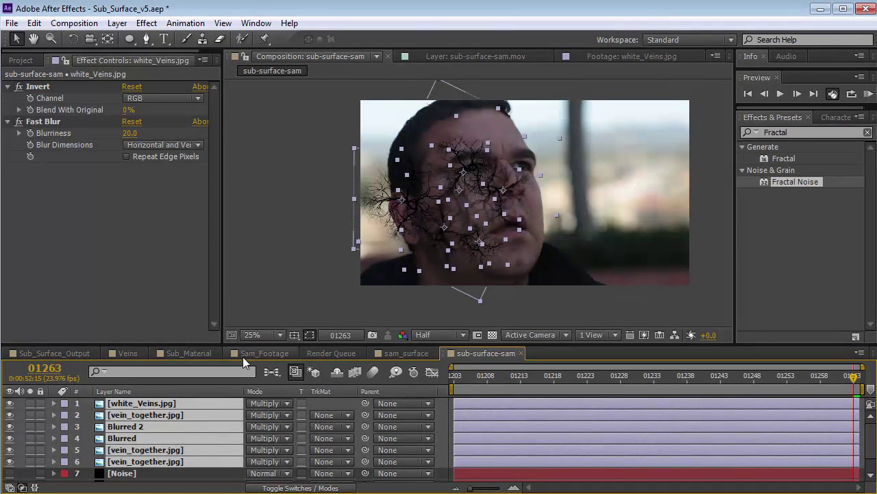
pyautogui.moveTo(245, 346); pyautogui.dragTo(245, 314)
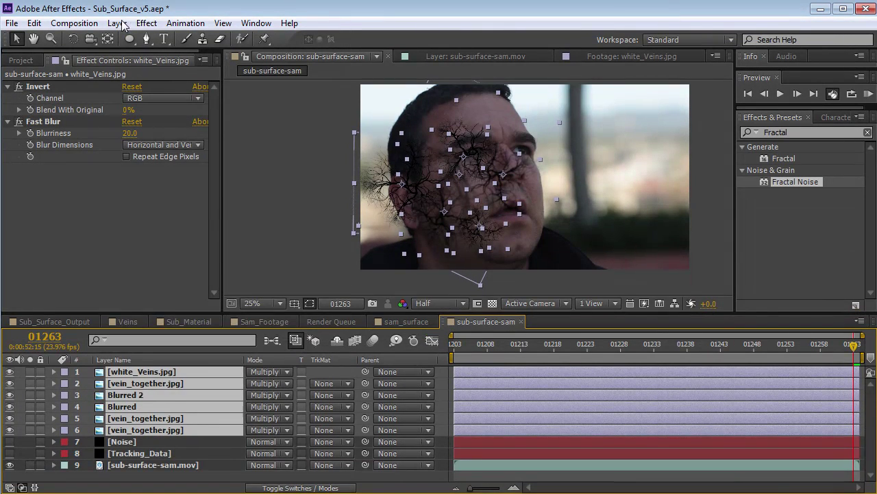
pyautogui.click(118, 23)
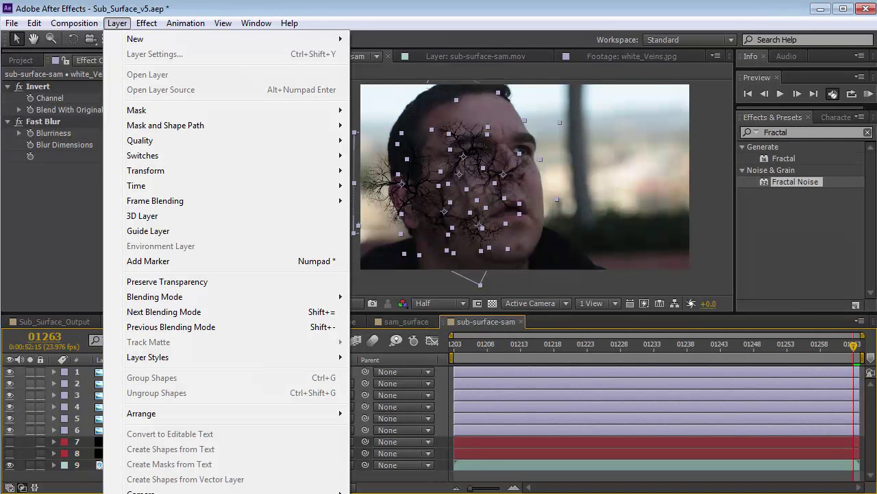
pyautogui.hotkey('ctrl', 'shift', 'c')
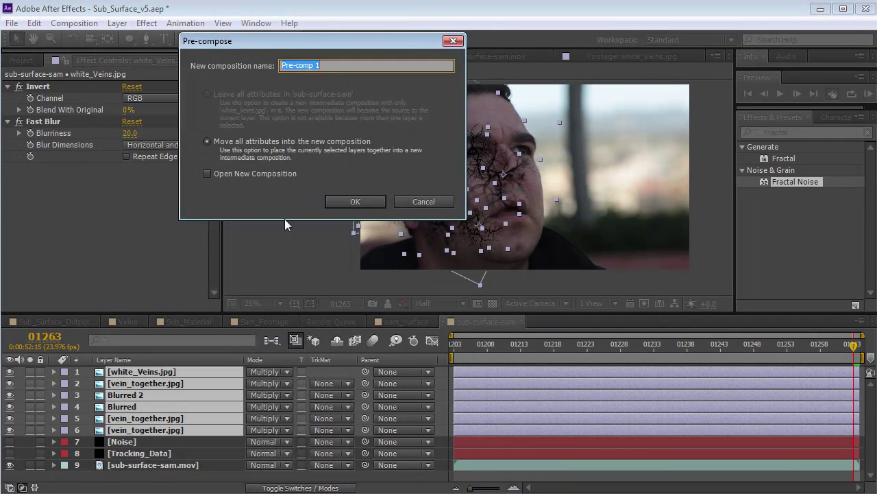
pyautogui.click(208, 141)
pyautogui.click(360, 65)
pyautogui.write('Vein Network')
pyautogui.press('Return')
# Step: Add a white 1920 x 1080 solid beneath all vein layers inside the Vein Network composition, and return to sub-surface-sam
pyautogui.doubleClick(137, 371)
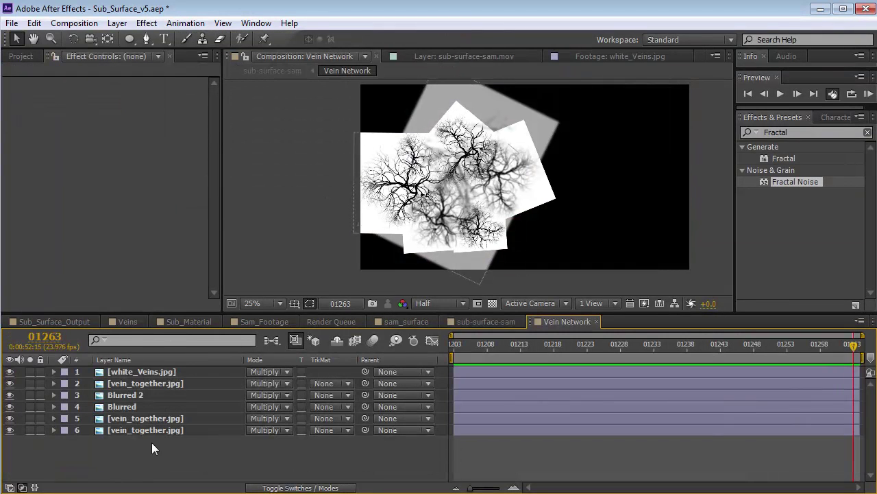
pyautogui.click(119, 22)
pyautogui.moveTo(129, 37)
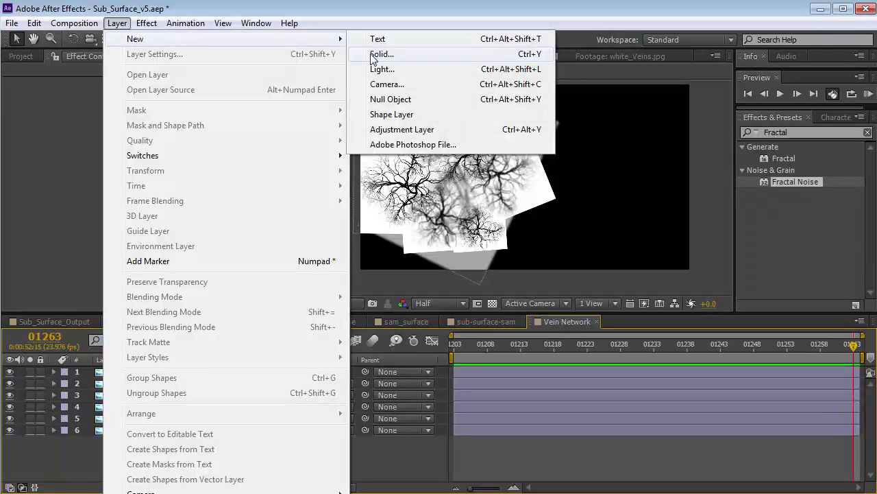
pyautogui.click(386, 53)
pyautogui.click(193, 295)
pyautogui.moveTo(60, 445); pyautogui.dragTo(15, 416)
pyautogui.click(350, 222)
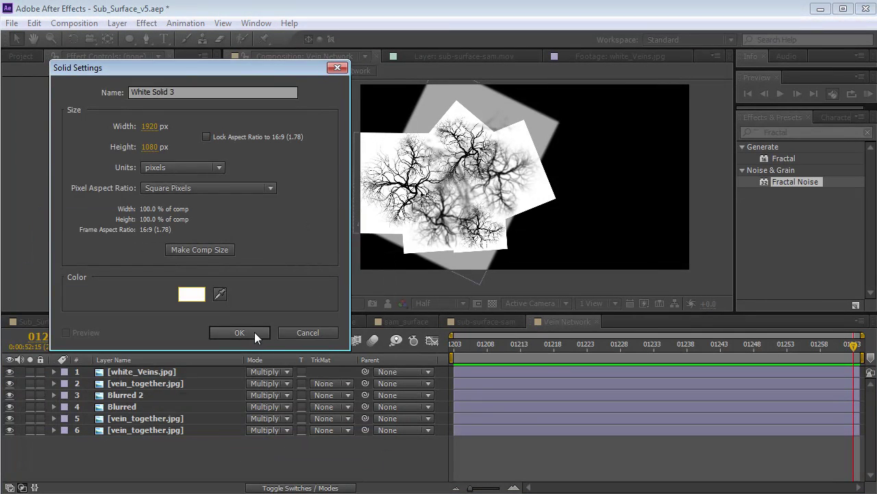
pyautogui.click(255, 332)
pyautogui.moveTo(196, 371); pyautogui.dragTo(144, 468)
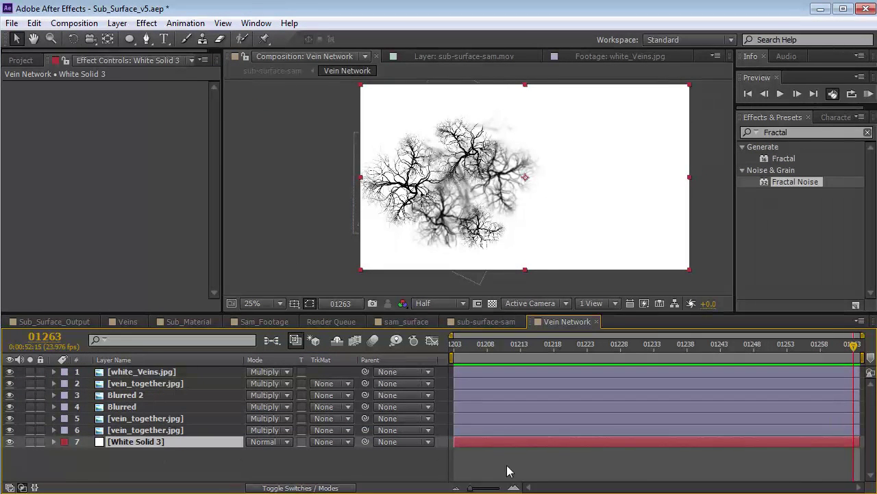
pyautogui.click(598, 321)
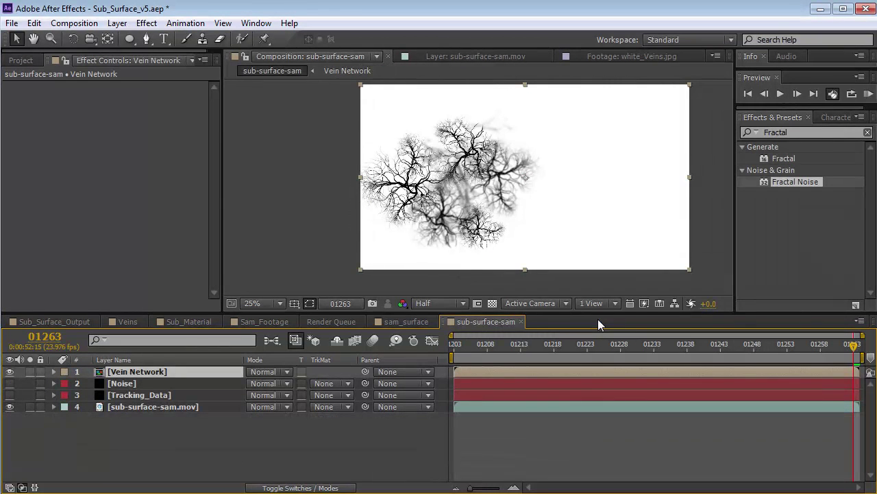
# Step: Make the Noise layer visible, set its track matte to Luma Matte from Vein Network, and inspect the veins on the face
pyautogui.click(124, 386)
pyautogui.click(9, 384)
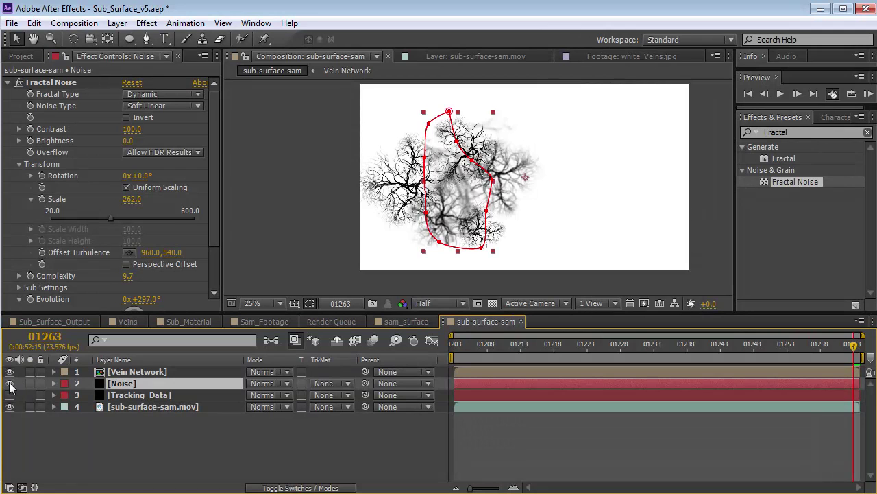
pyautogui.click(9, 372)
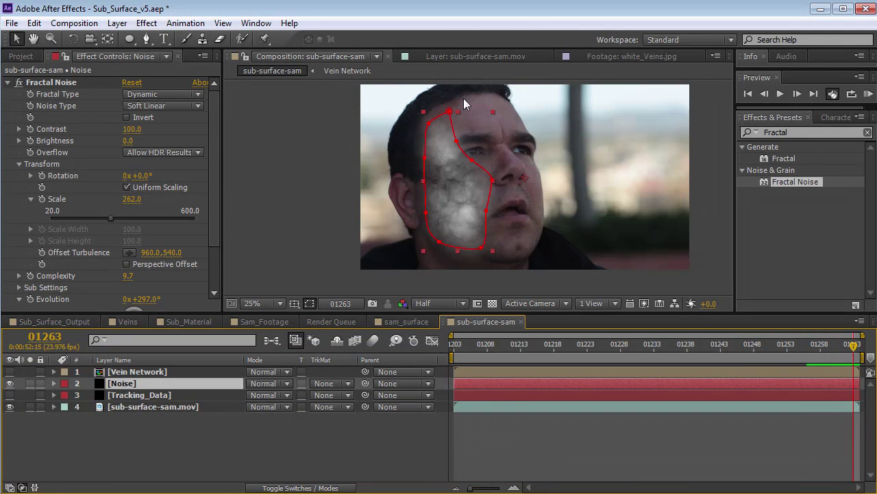
pyautogui.click(9, 371)
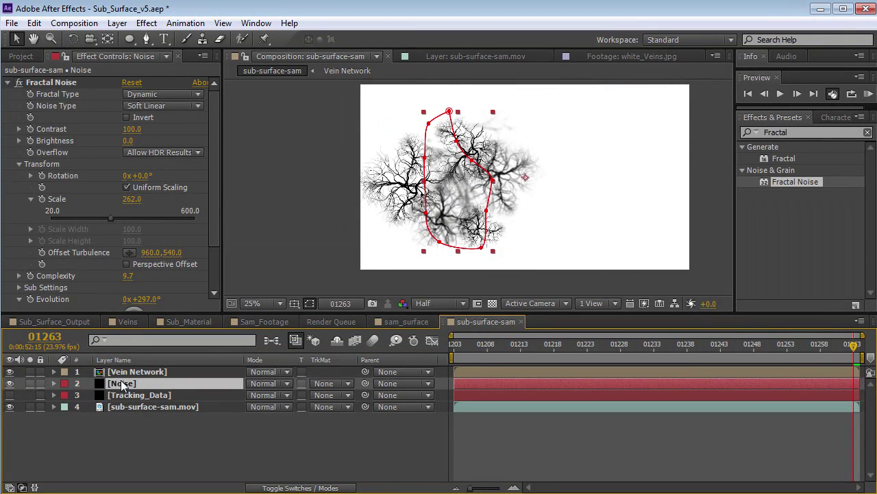
pyautogui.click(332, 383)
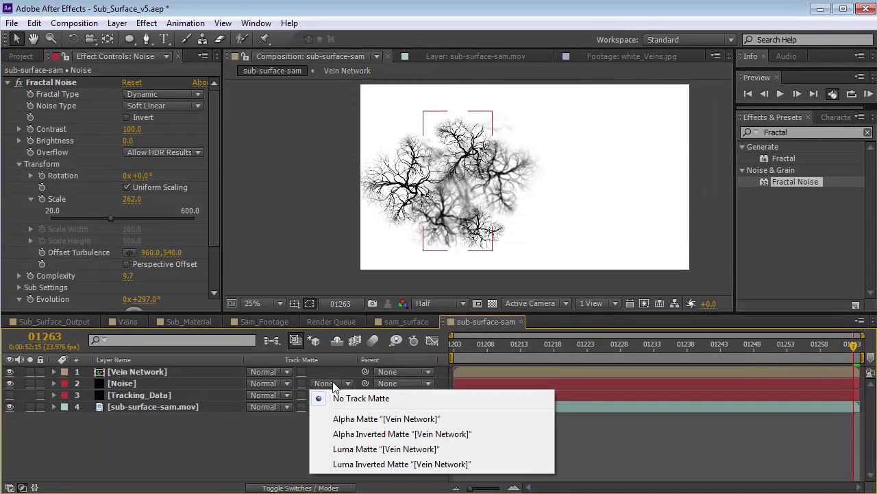
pyautogui.click(371, 449)
pyautogui.press('`')
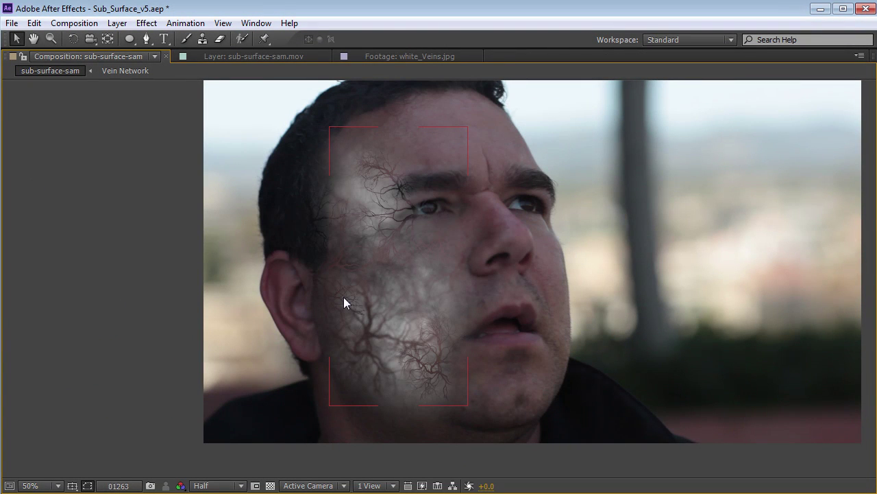
pyautogui.scroll(-1, 421, 291)
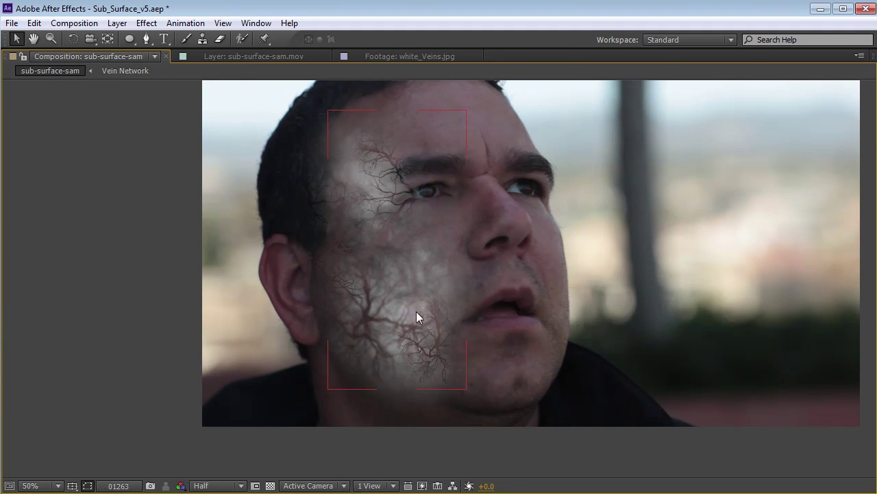
pyautogui.press('`')
pyautogui.scroll(-2, 451, 224)
pyautogui.scroll(2, 467, 190)
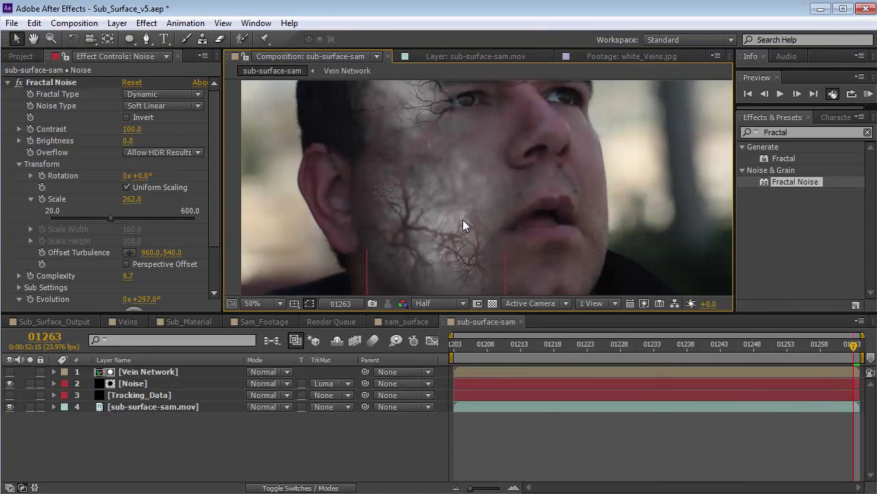
# Step: Apply Fast Blur to the Vein Network layer with Blurriness 1.0 and Repeat Edge Pixels enabled, and check the softened veins
pyautogui.click(463, 221)
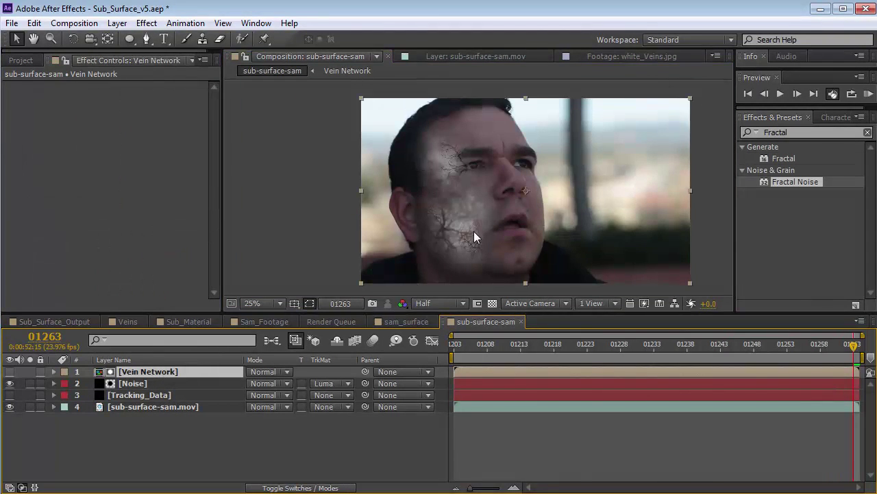
pyautogui.moveTo(452, 259); pyautogui.dragTo(450, 209)
pyautogui.click(146, 24)
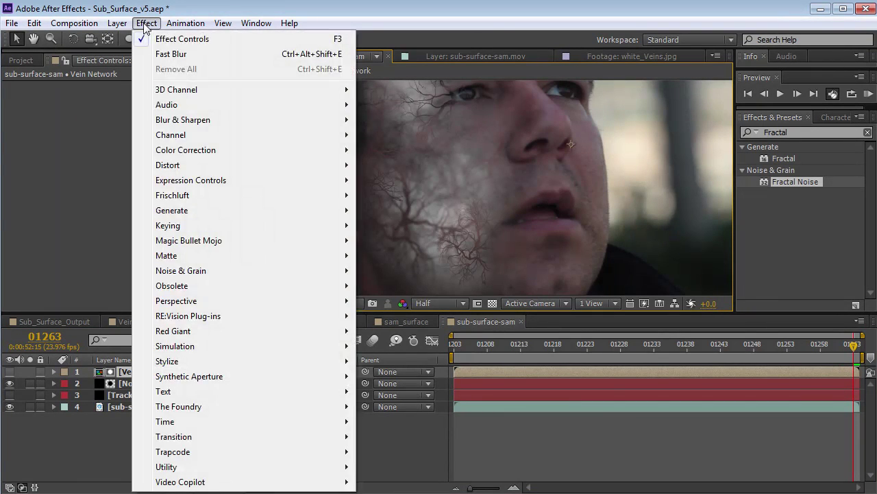
pyautogui.click(168, 54)
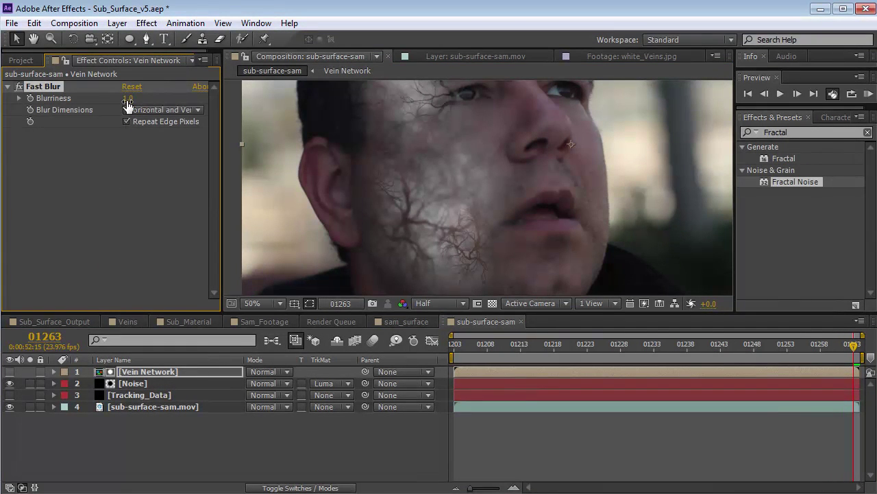
pyautogui.press('`')
pyautogui.moveTo(425, 244)
pyautogui.mouseDown()
pyautogui.moveTo(454, 294)
pyautogui.moveTo(435, 225)
pyautogui.moveTo(437, 238)
pyautogui.mouseUp()
pyautogui.press('`')
pyautogui.scroll(-2, 503, 192)
pyautogui.moveTo(488, 194); pyautogui.dragTo(486, 200)
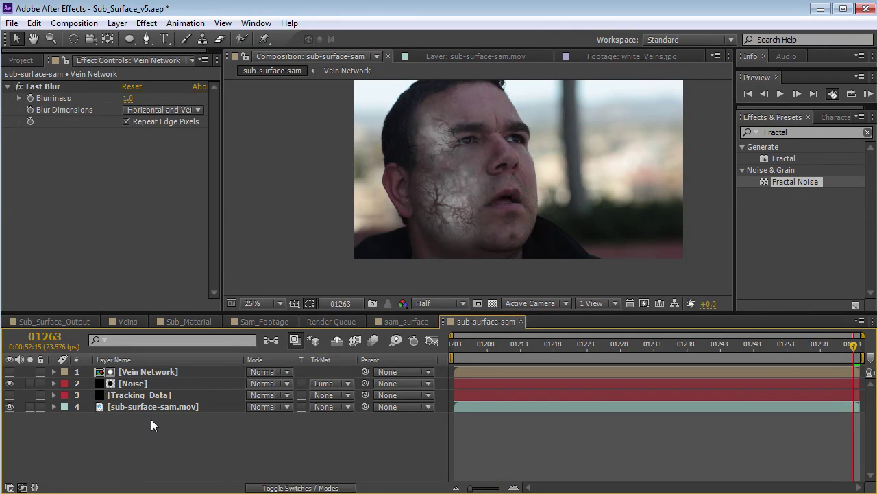
# Step: Pre-compose the Vein Network and Noise layers together into a composition named Illumination_Map
pyautogui.click(129, 385)
pyautogui.click(138, 371)
pyautogui.click(134, 383)
pyautogui.click(137, 372)
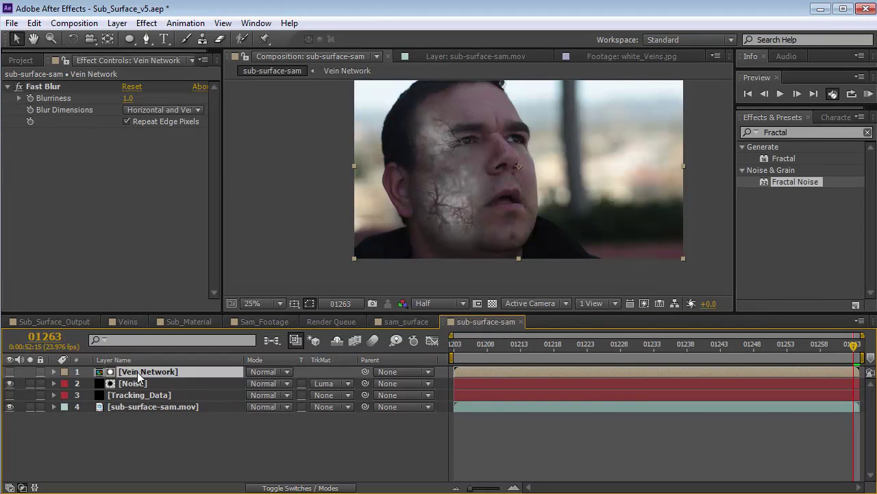
pyautogui.click(134, 382)
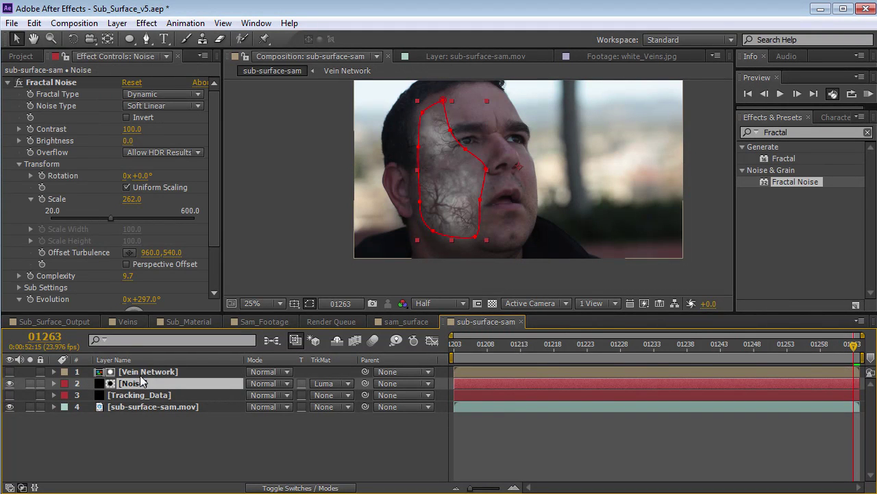
pyautogui.keyDown('shift'); pyautogui.click(142, 375); pyautogui.keyUp('shift')
pyautogui.click(117, 23)
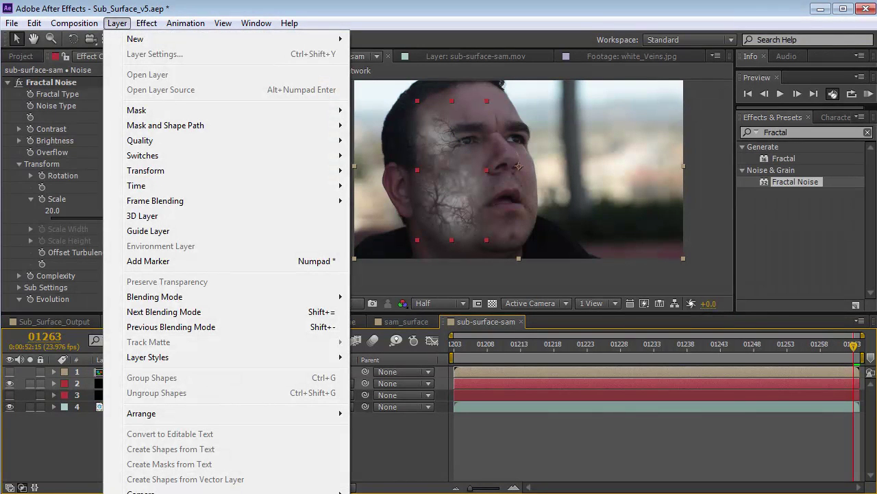
pyautogui.hotkey('ctrl', 'shift', 'c')
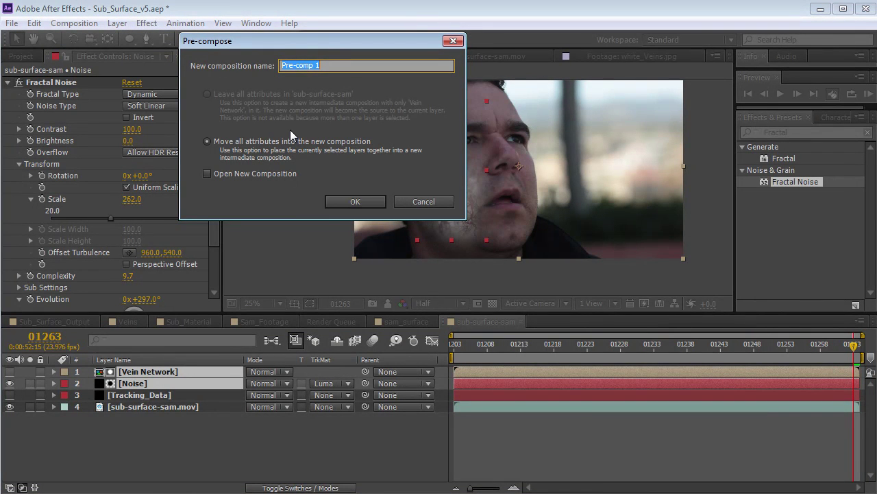
pyautogui.write('Illumination_Map')
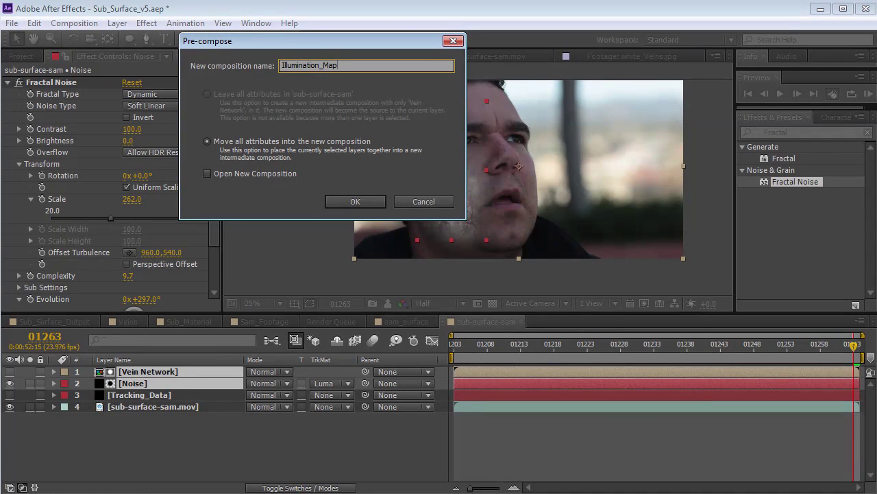
pyautogui.press('Return')
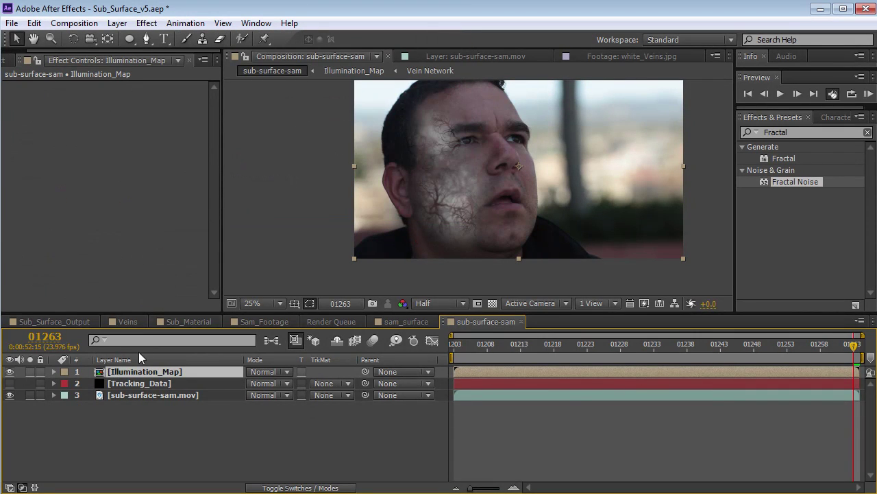
# Step: Add a black 1920 x 1080 solid beneath the Noise layer inside the Illumination_Map composition
pyautogui.doubleClick(142, 371)
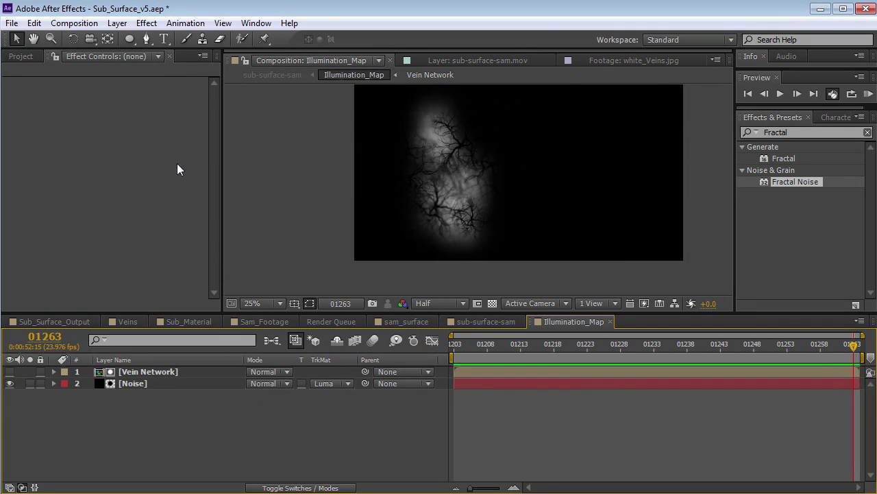
pyautogui.click(492, 303)
pyautogui.click(118, 24)
pyautogui.moveTo(330, 43)
pyautogui.click(364, 51)
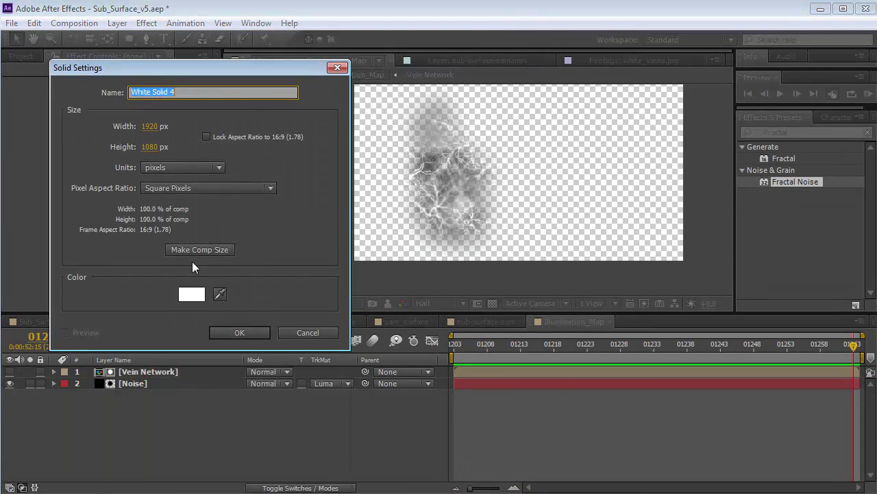
pyautogui.click(192, 296)
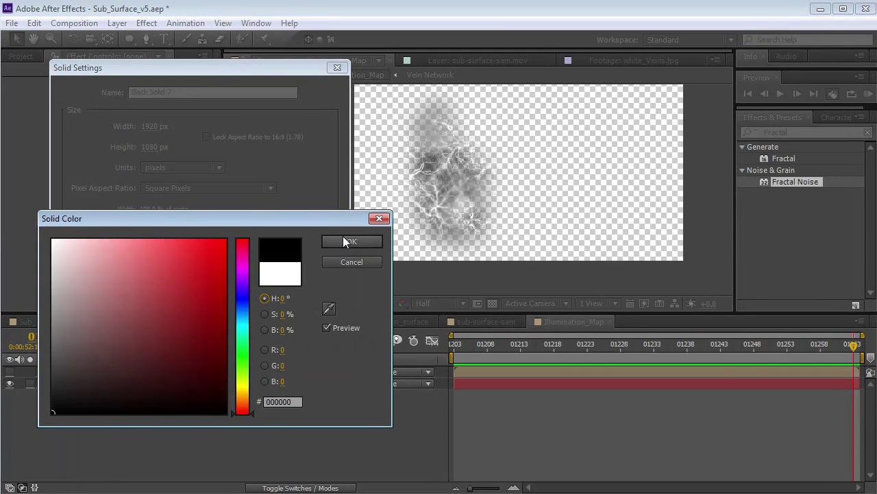
pyautogui.click(347, 241)
pyautogui.click(223, 334)
pyautogui.moveTo(143, 377); pyautogui.dragTo(117, 411)
pyautogui.click(117, 411)
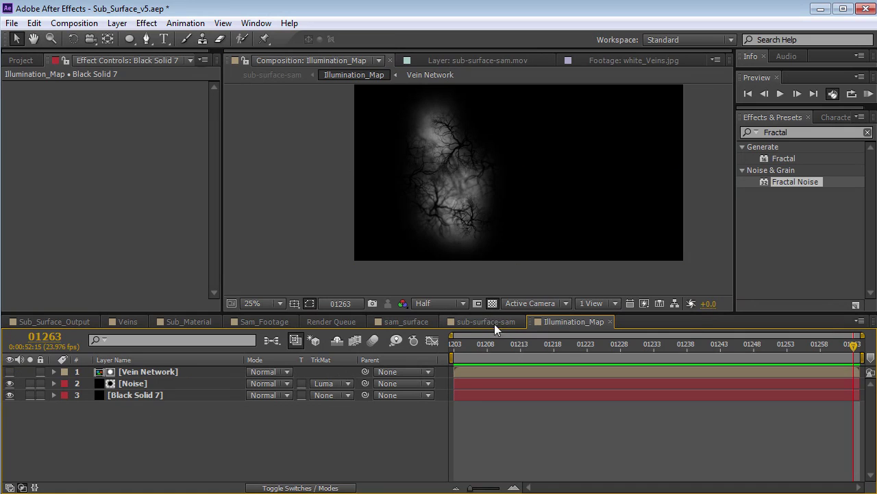
# Step: Set the Illumination_Map layer's blending mode to Color Dodge in the sub-surface-sam composition
pyautogui.click(475, 321)
pyautogui.click(10, 372)
pyautogui.click(10, 373)
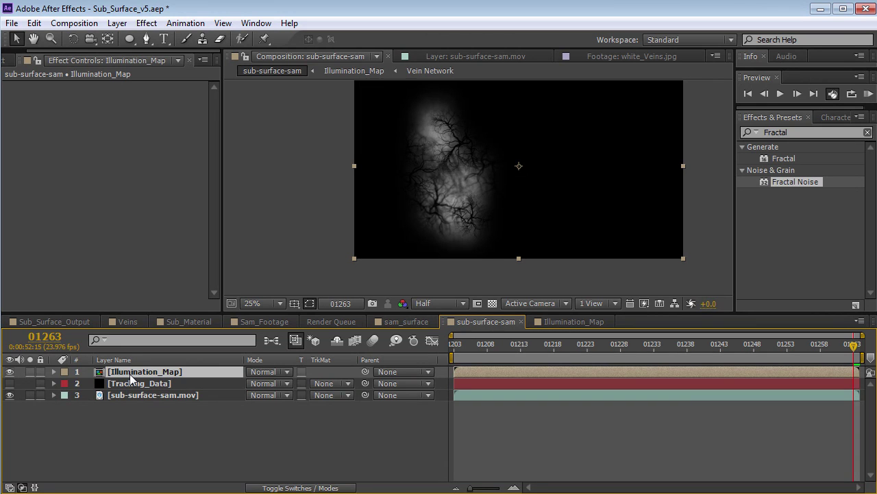
pyautogui.click(276, 371)
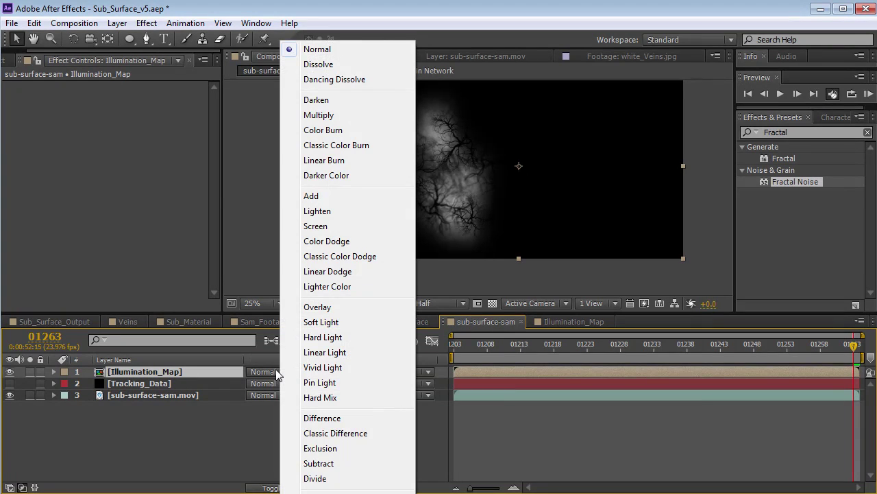
pyautogui.click(324, 241)
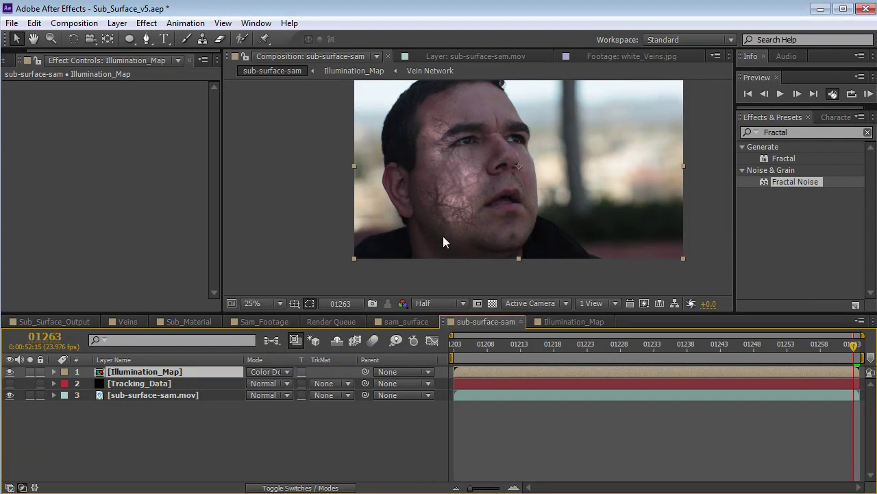
# Step: Apply the Curves effect to the Illumination_Map layer and bend its Red channel curve upward to redden the glow
pyautogui.moveTo(427, 195); pyautogui.dragTo(396, 199)
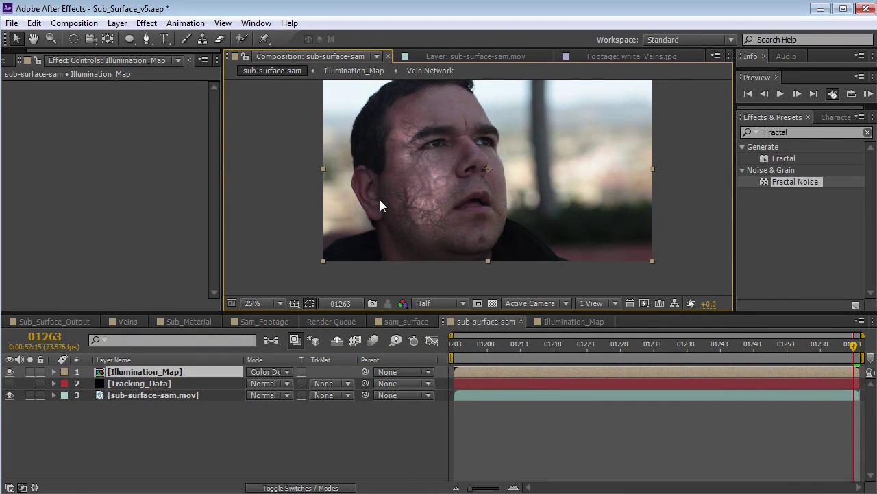
pyautogui.moveTo(380, 199); pyautogui.dragTo(378, 212)
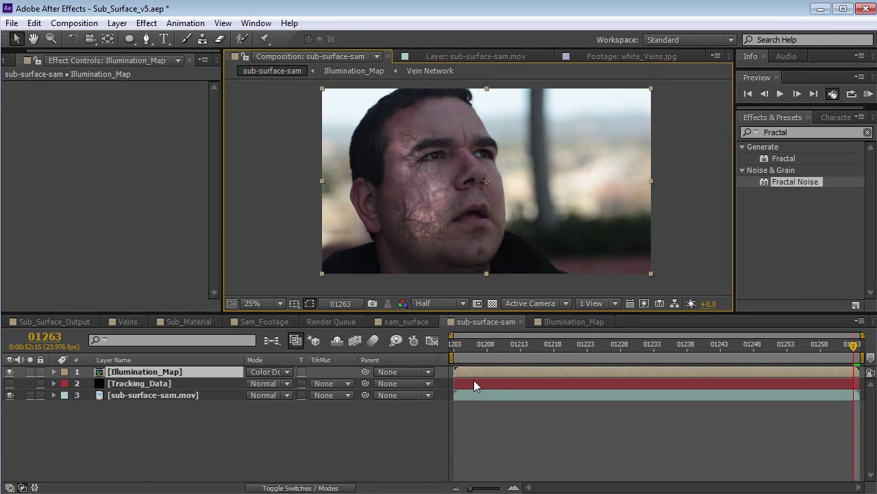
pyautogui.click(483, 365)
pyautogui.click(146, 23)
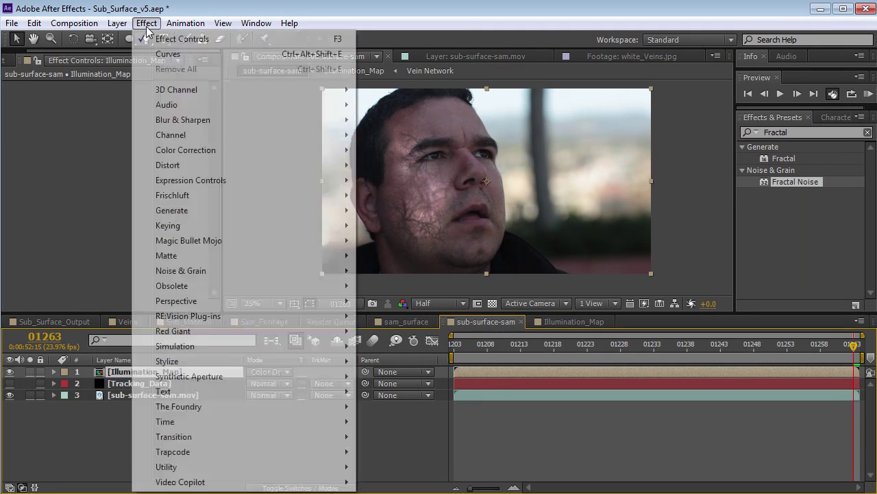
pyautogui.moveTo(197, 150)
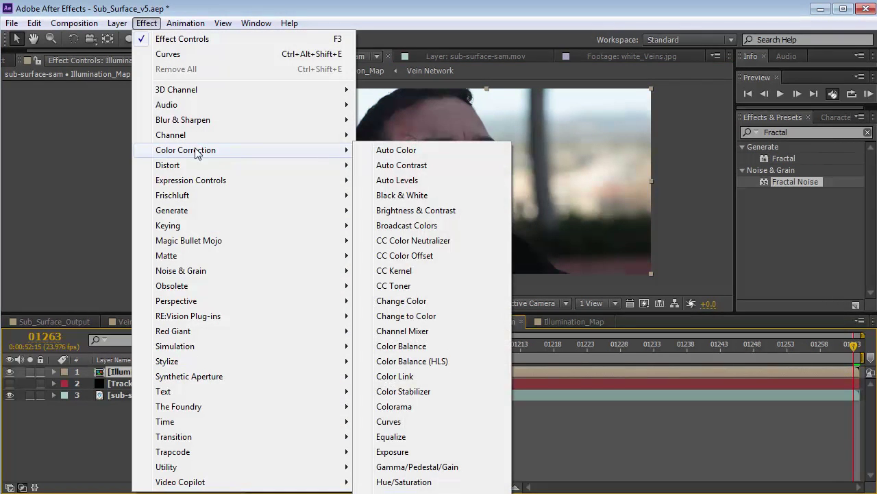
pyautogui.click(397, 422)
pyautogui.click(147, 98)
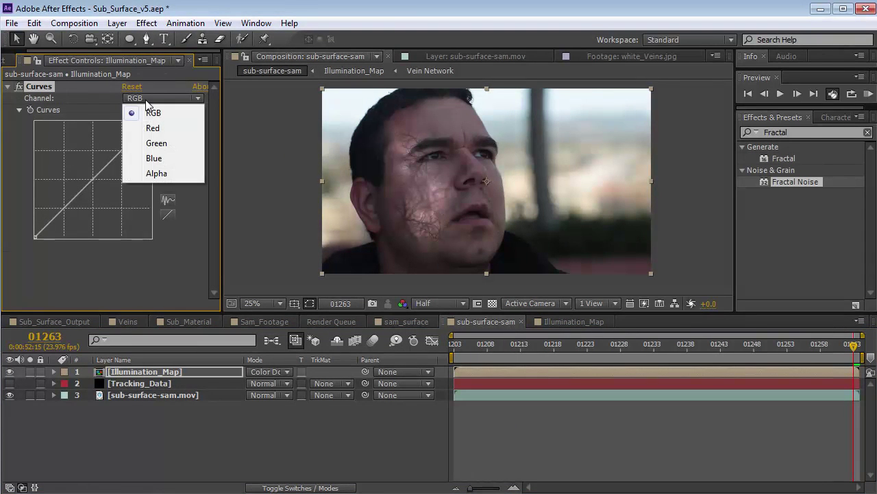
pyautogui.click(155, 129)
pyautogui.moveTo(79, 191); pyautogui.dragTo(71, 184)
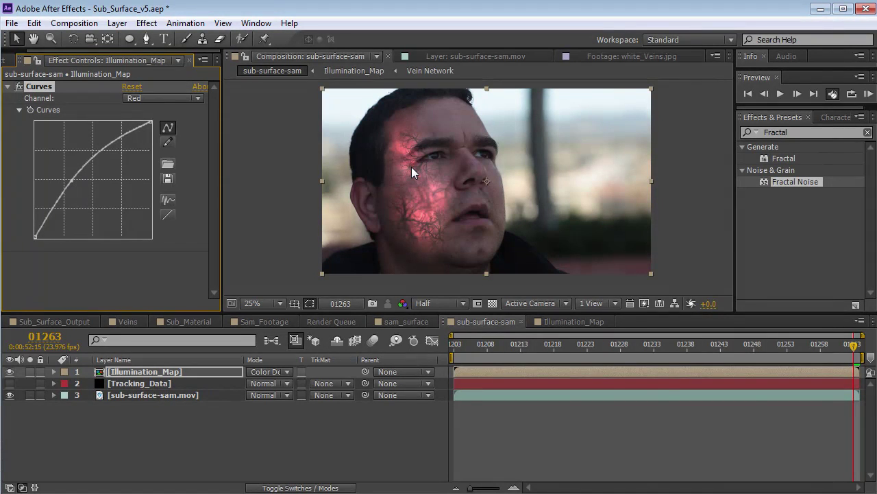
# Step: Lower the midtones of the Blue channel in the Illumination_Map layer's Curves effect
pyautogui.click(148, 100)
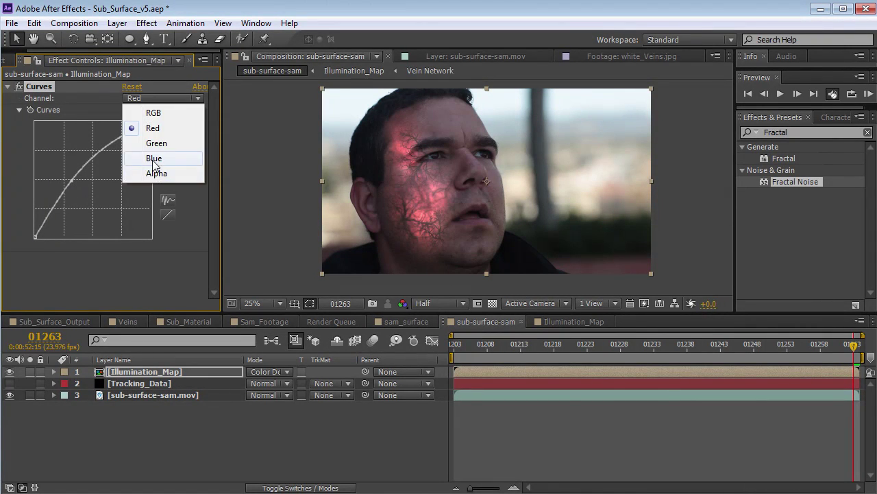
pyautogui.click(154, 159)
pyautogui.moveTo(85, 193); pyautogui.dragTo(95, 203)
# Step: Shape the Green channel of Curves into an S-curve, lowering the shadows and raising the upper midtones
pyautogui.click(135, 98)
pyautogui.click(145, 143)
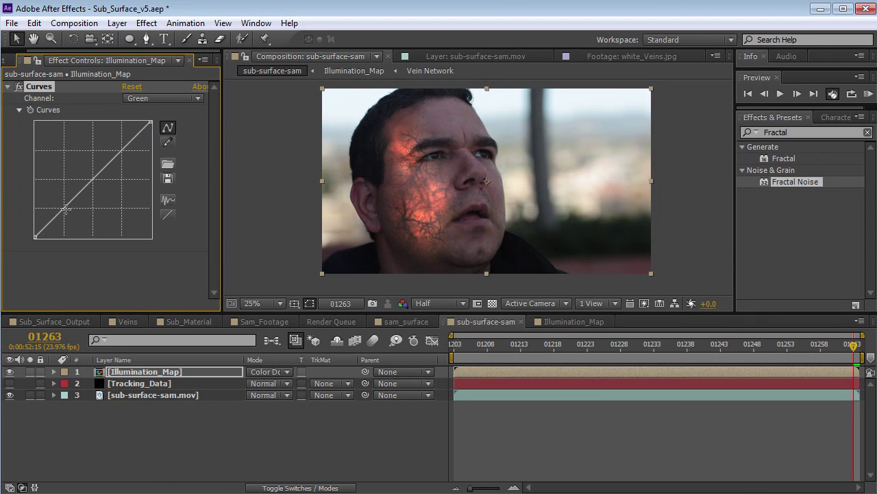
pyautogui.moveTo(63, 207); pyautogui.dragTo(69, 209)
pyautogui.moveTo(104, 174)
pyautogui.mouseDown()
pyautogui.moveTo(95, 173)
pyautogui.moveTo(96, 162)
pyautogui.mouseUp()
pyautogui.moveTo(70, 206); pyautogui.dragTo(74, 210)
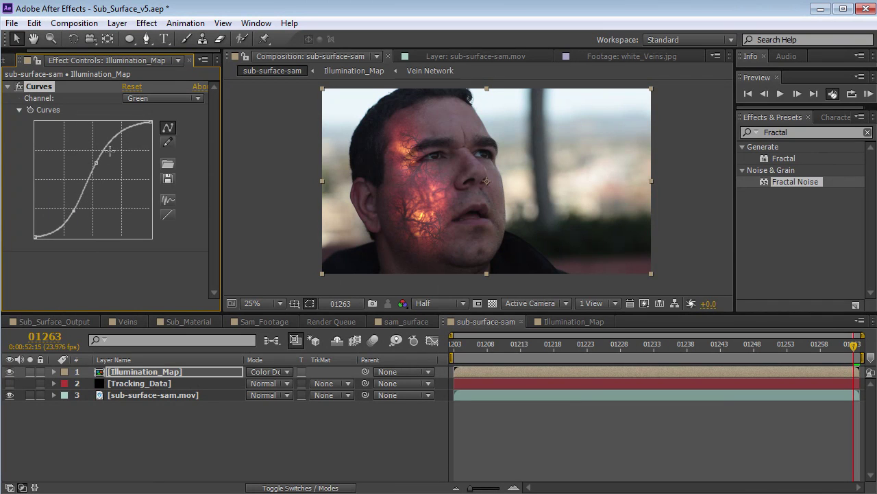
pyautogui.moveTo(96, 163); pyautogui.dragTo(97, 164)
pyautogui.scroll(2, 497, 206)
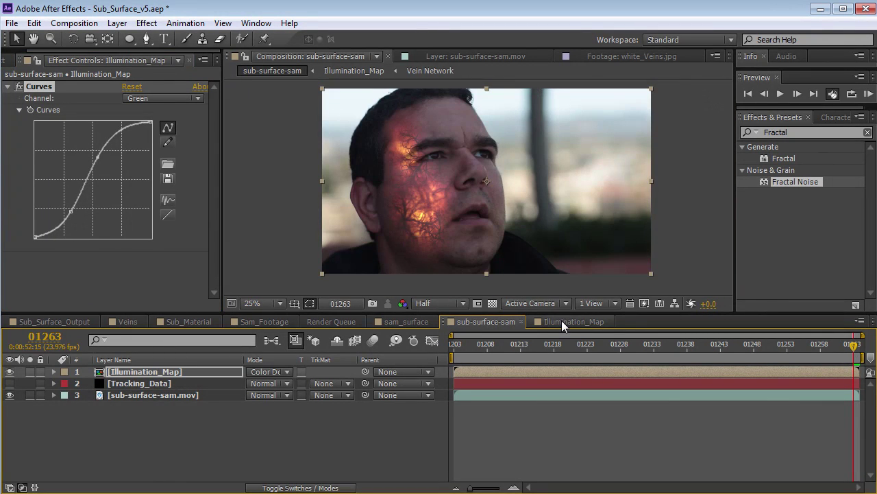
# Step: Hide the black solid in Illumination_Map, take a snapshot of the sub-surface-sam result for comparison, and re-enable the solid
pyautogui.click(561, 321)
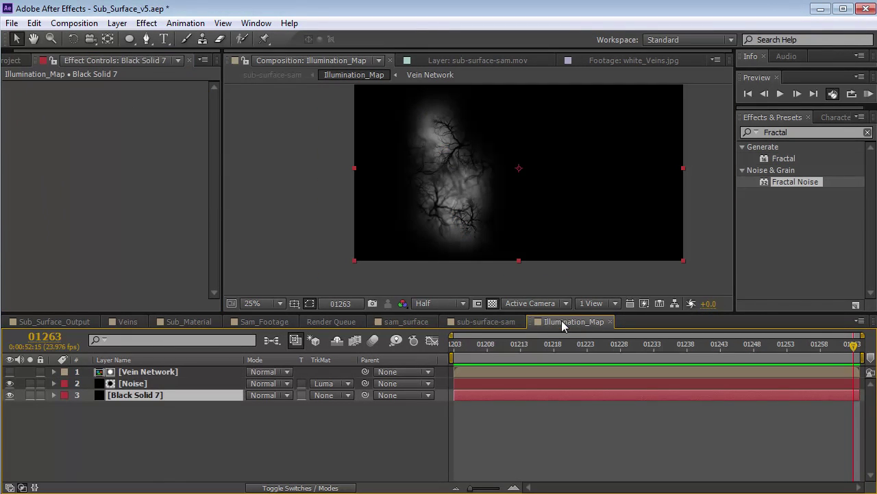
pyautogui.click(9, 396)
pyautogui.click(514, 323)
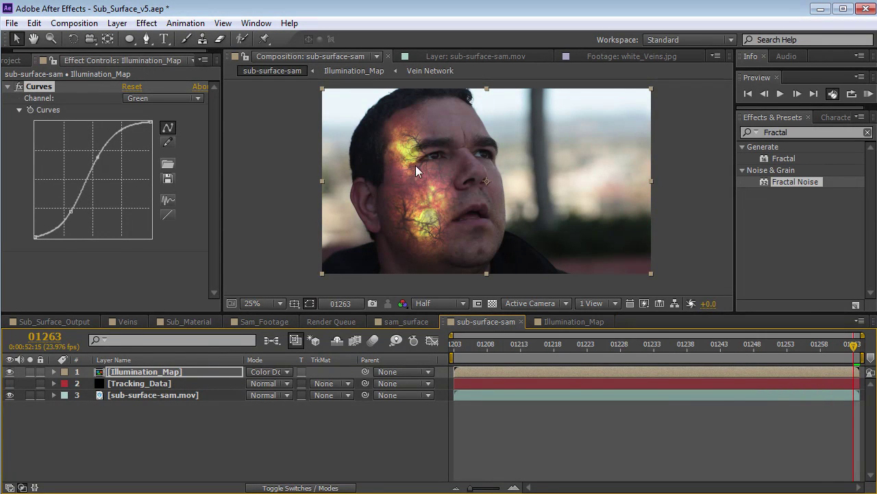
pyautogui.click(371, 303)
pyautogui.click(551, 322)
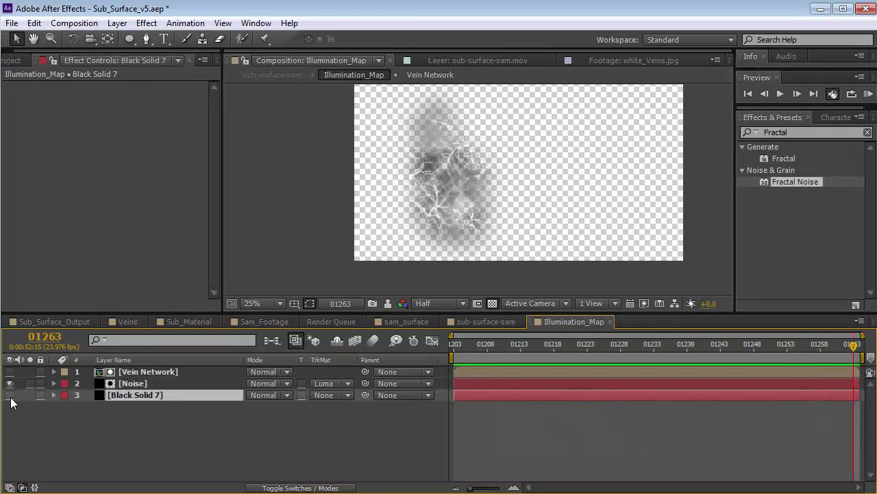
pyautogui.click(9, 396)
pyautogui.click(468, 323)
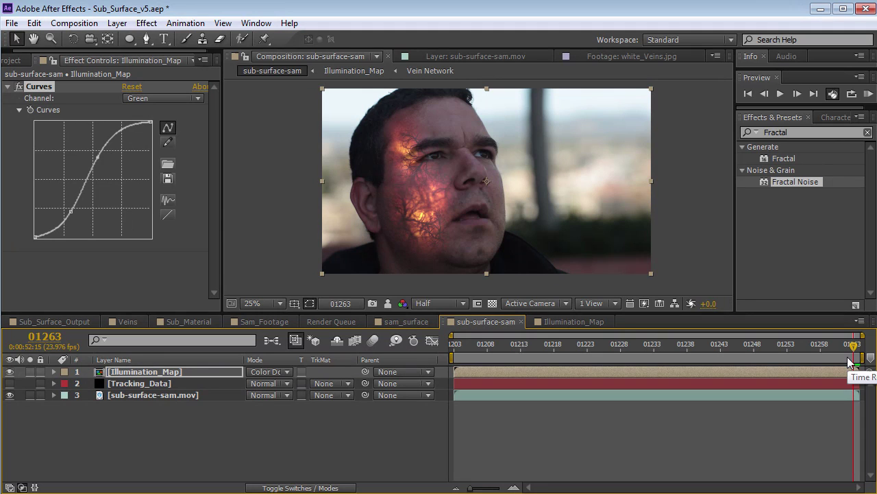
# Step: Copy all four Corner Pin keyframe tracks from the Tracking_Data layer, with the current time at frame 01203
pyautogui.click(134, 382)
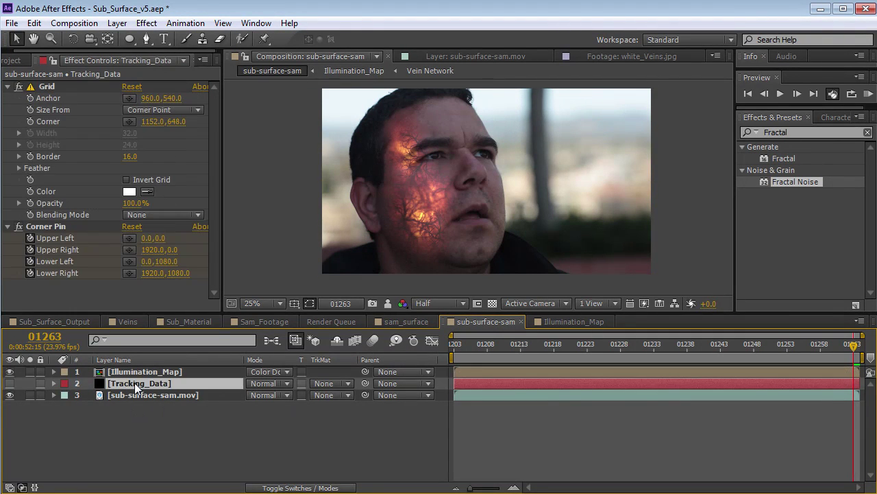
pyautogui.press('u')
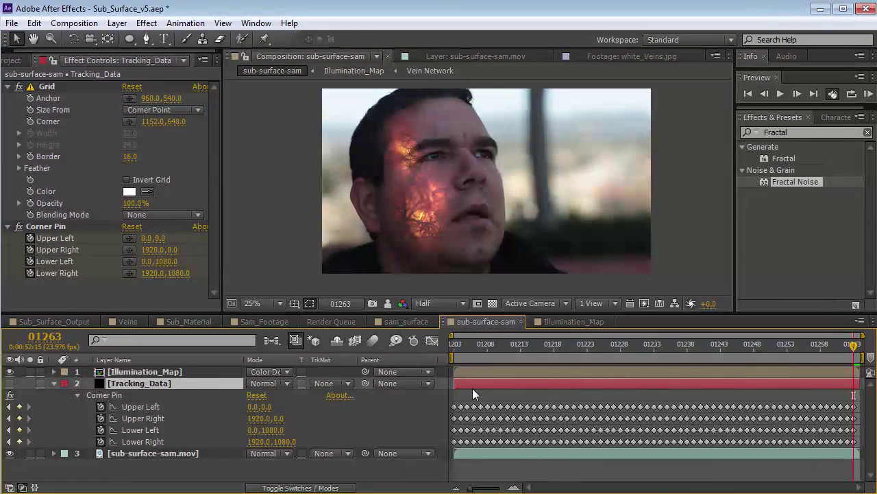
pyautogui.press('Home')
pyautogui.click(141, 406)
pyautogui.keyDown('shift'); pyautogui.click(147, 440); pyautogui.keyUp('shift')
pyautogui.click(34, 23)
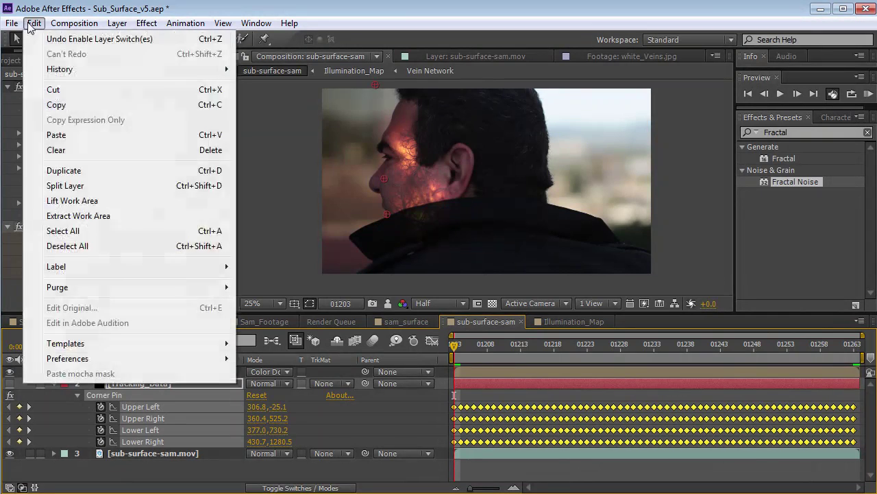
pyautogui.click(48, 161)
pyautogui.click(54, 383)
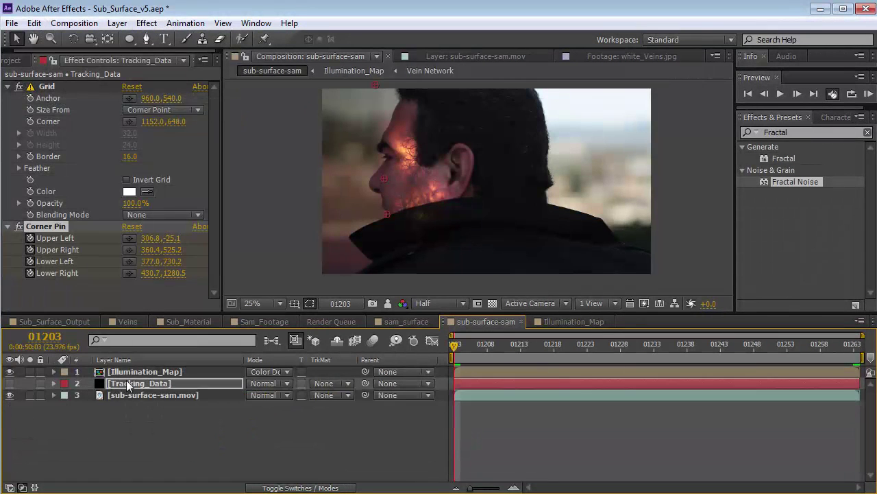
# Step: Paste the Corner Pin tracking keyframes onto the Illumination_Map layer starting at frame 01203
pyautogui.click(142, 372)
pyautogui.press('End')
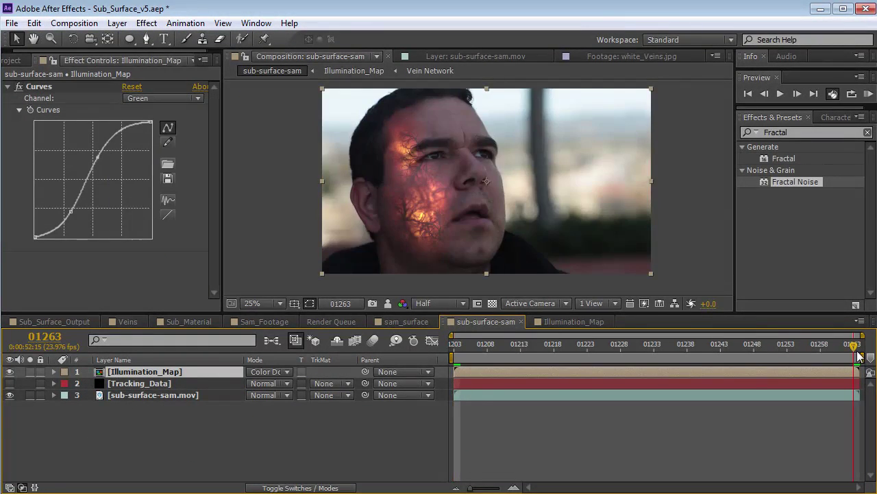
pyautogui.moveTo(857, 351); pyautogui.dragTo(433, 380)
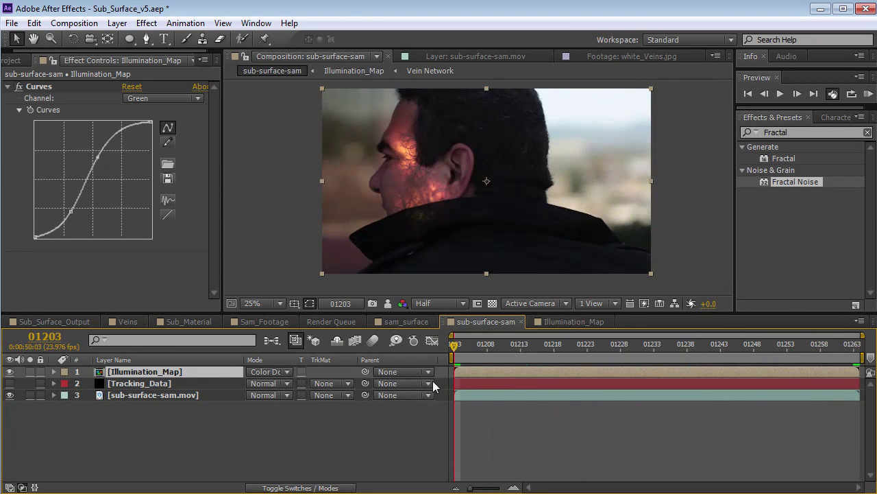
pyautogui.click(34, 22)
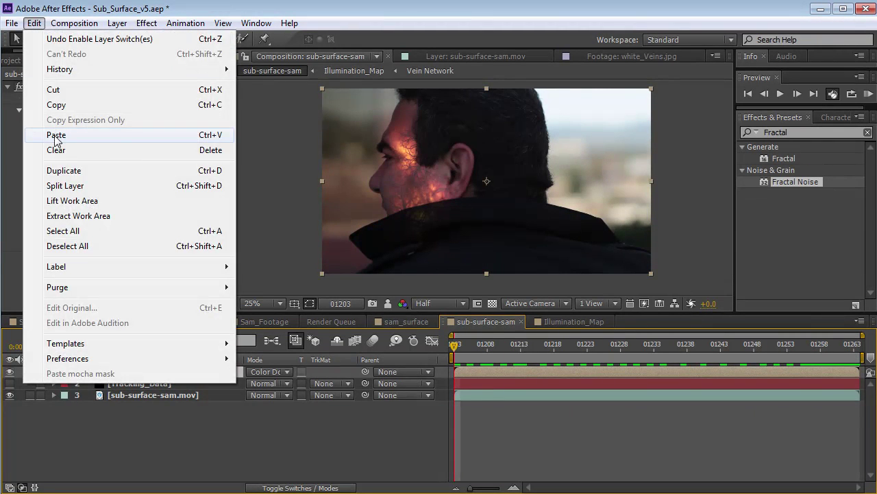
pyautogui.click(55, 134)
pyautogui.click(522, 435)
# Step: Apply Fast Blur to Illumination_Map and keyframe Blurriness at 0.0 on frame 01230 and at a strong value on frame 01223
pyautogui.moveTo(582, 344); pyautogui.dragTo(640, 390)
pyautogui.moveTo(640, 345)
pyautogui.mouseDown()
pyautogui.moveTo(845, 345)
pyautogui.moveTo(555, 344)
pyautogui.moveTo(656, 344)
pyautogui.moveTo(633, 344)
pyautogui.mouseUp()
pyautogui.press('u')
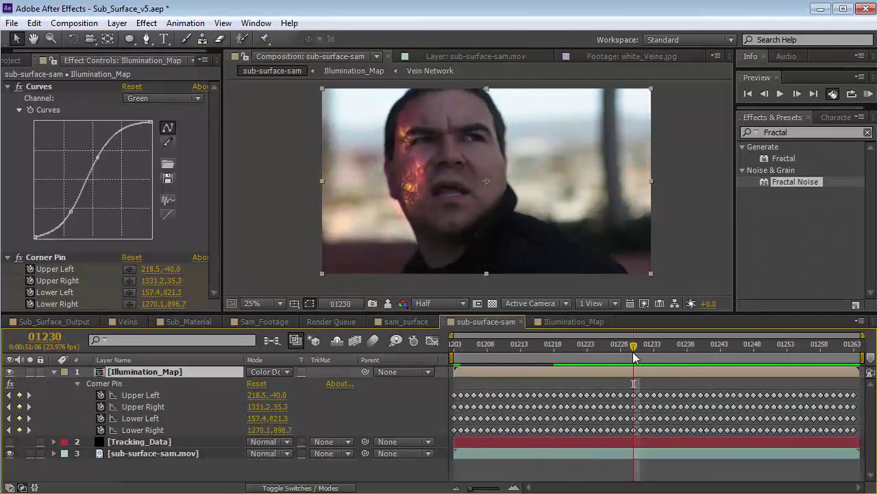
pyautogui.click(147, 23)
pyautogui.moveTo(219, 119)
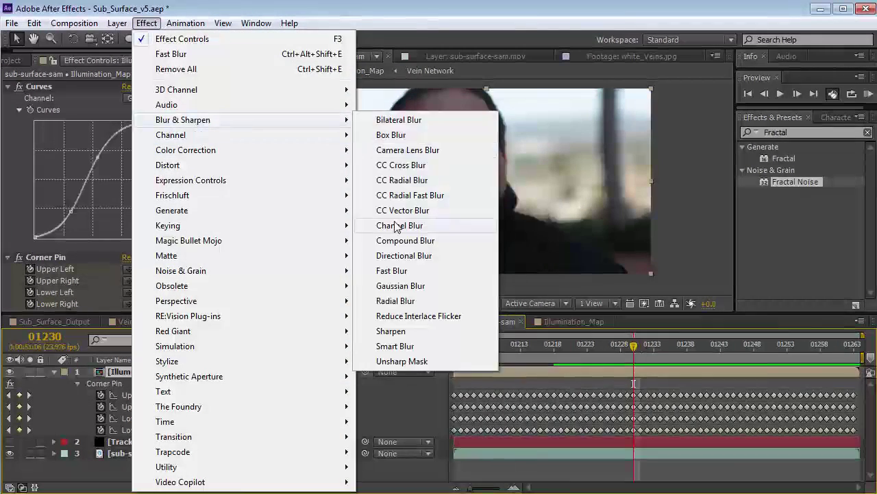
pyautogui.click(392, 270)
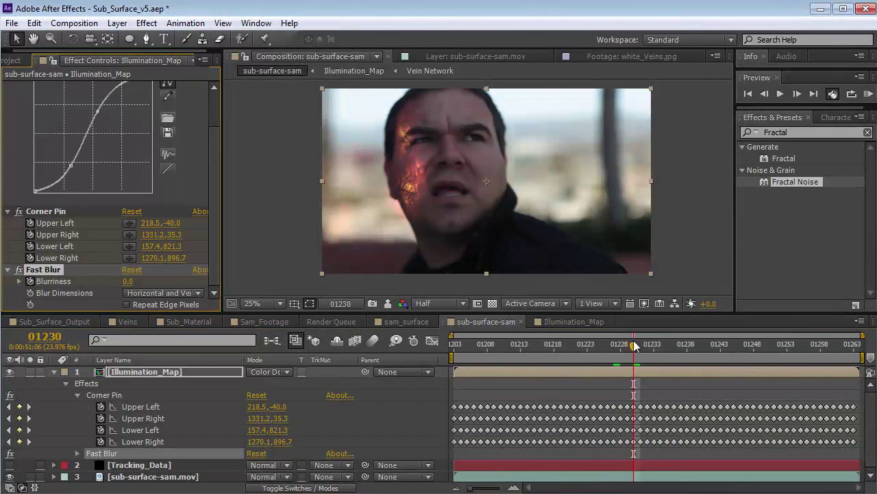
pyautogui.moveTo(634, 346); pyautogui.dragTo(586, 344)
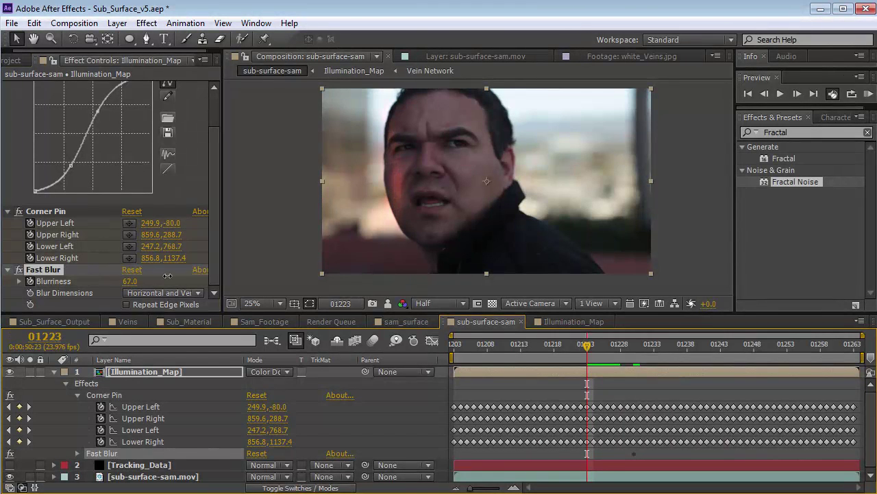
pyautogui.moveTo(166, 277); pyautogui.dragTo(175, 277)
# Step: Move the ending Blurriness keyframe to about frame 01235 and scrub through the blur transition
pyautogui.moveTo(587, 344); pyautogui.dragTo(617, 353)
pyautogui.press('u')
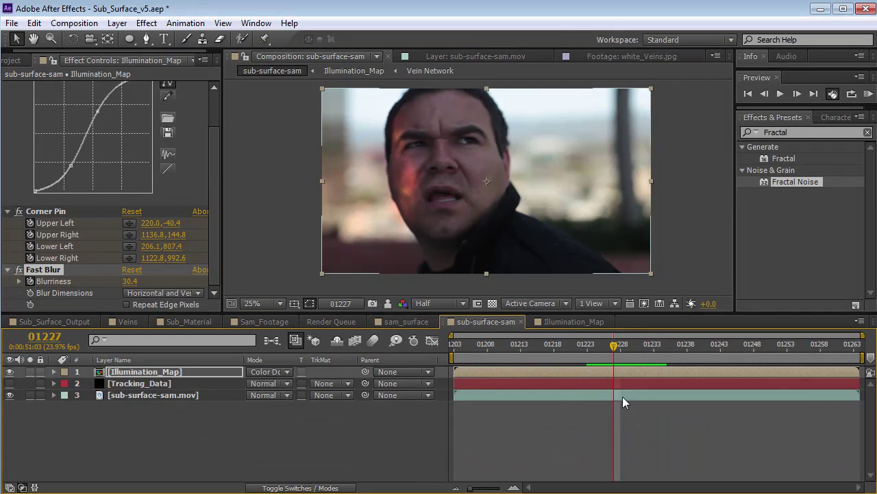
pyautogui.press('u')
pyautogui.moveTo(633, 453); pyautogui.dragTo(668, 453)
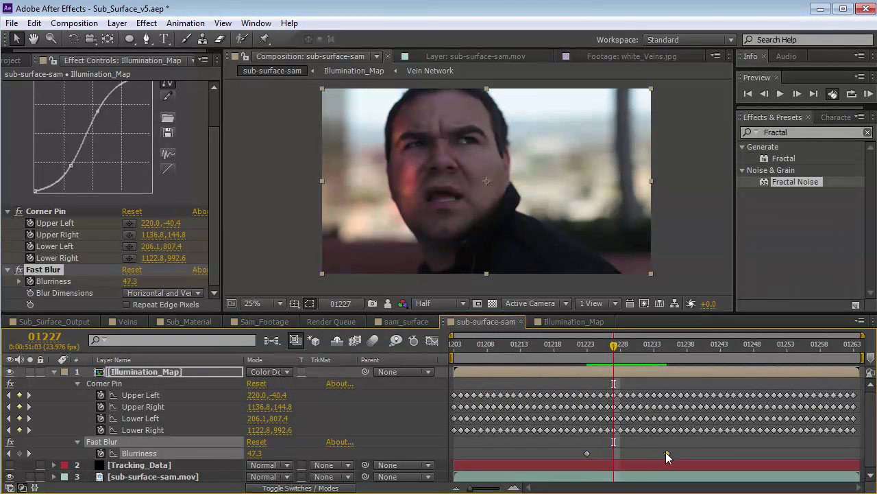
pyautogui.click(627, 346)
pyautogui.moveTo(632, 347); pyautogui.dragTo(649, 357)
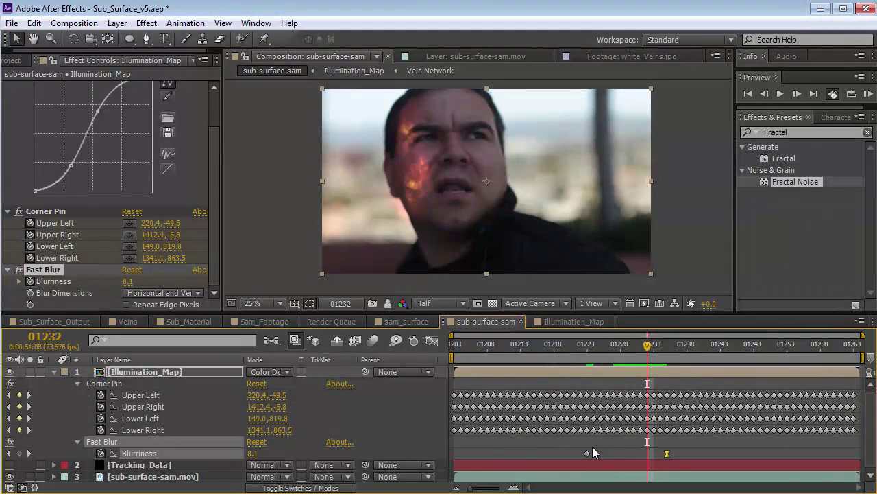
# Step: Set the Blurriness keyframe at frame 01223 to 8.0 and preview the tracked glow through the end of the shot
pyautogui.click(588, 348)
pyautogui.moveTo(122, 281); pyautogui.dragTo(26, 284)
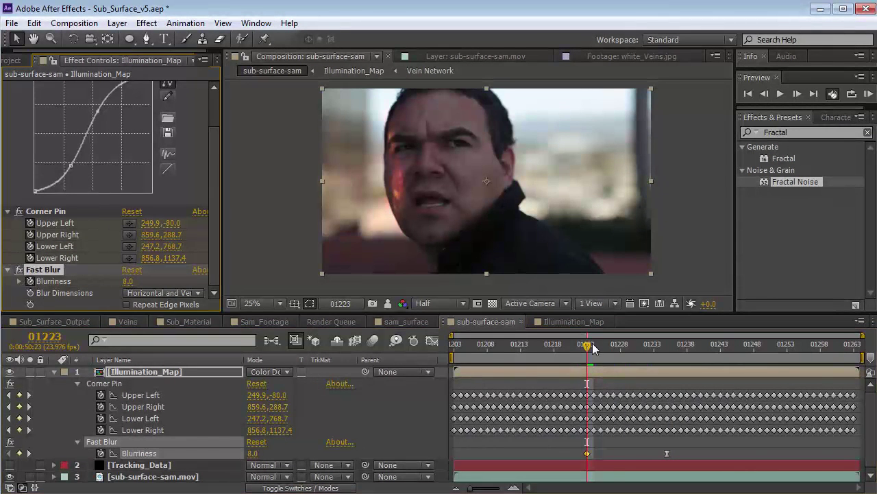
pyautogui.moveTo(593, 346); pyautogui.dragTo(651, 349)
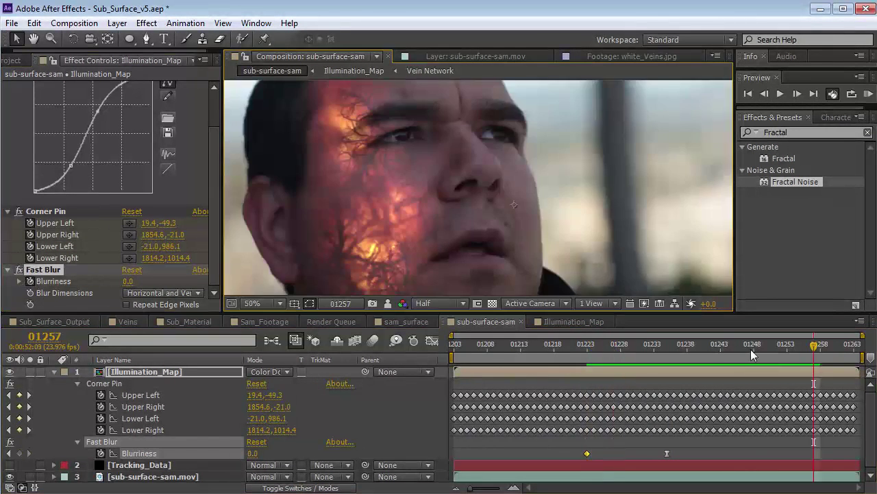
pyautogui.moveTo(751, 349); pyautogui.dragTo(833, 356)
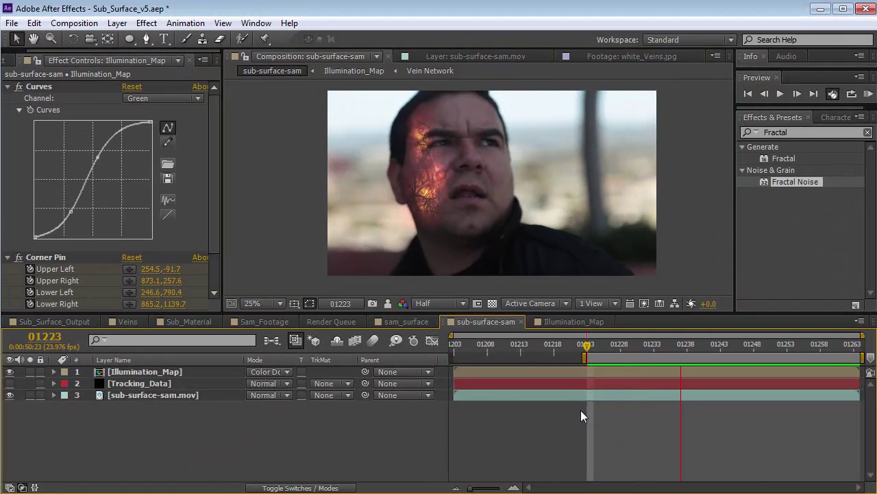
pyautogui.moveTo(595, 349); pyautogui.dragTo(718, 358)
pyautogui.press('space')
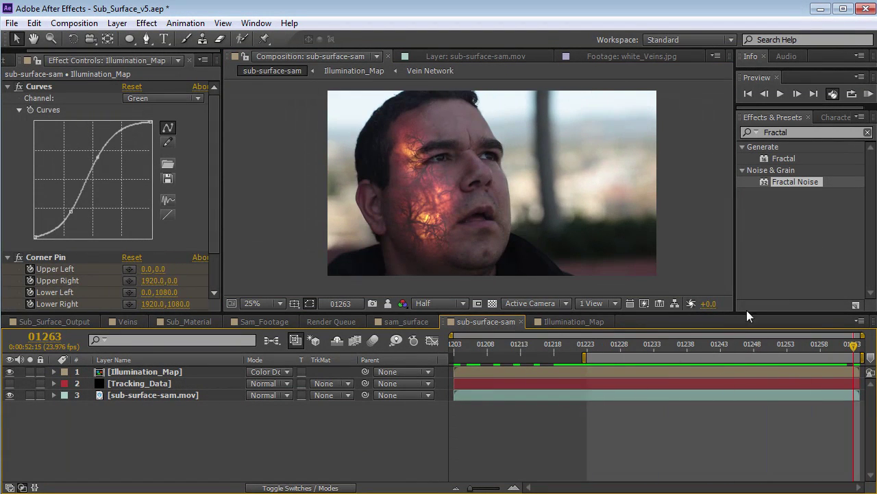
pyautogui.press('.')
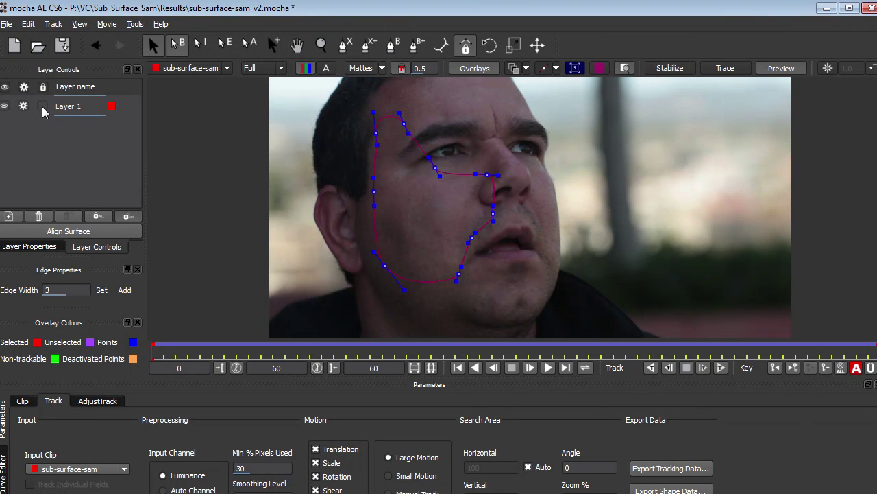
# Step: Draw a closed B-spline shape tightly around the eye beside the veined cheek on a new layer at frame 60
pyautogui.click(390, 51)
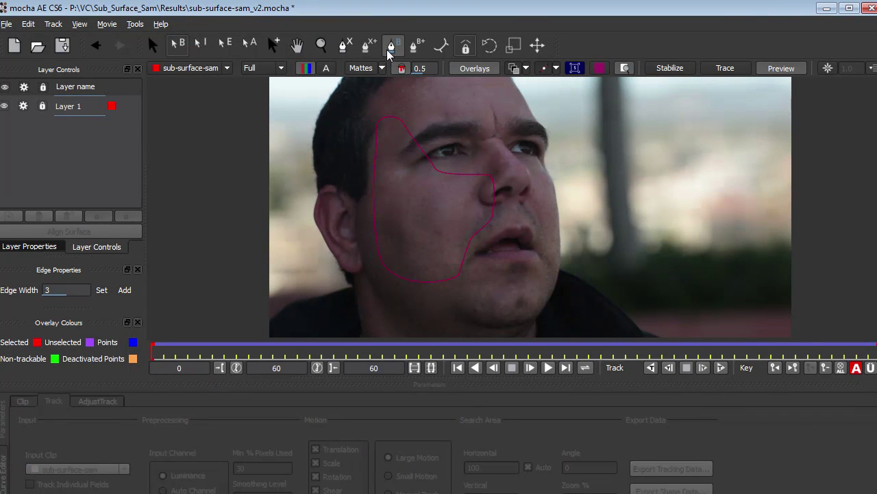
pyautogui.click(448, 139)
pyautogui.click(440, 146)
pyautogui.click(442, 158)
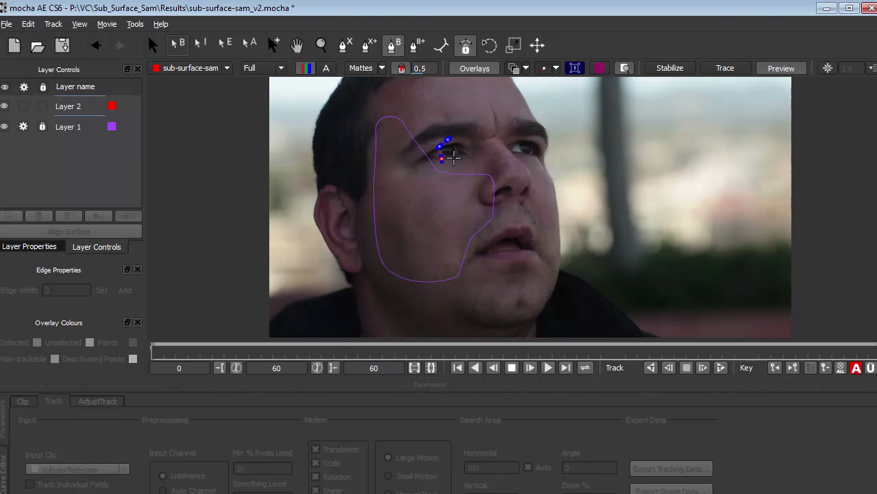
pyautogui.click(461, 143)
pyautogui.rightClick(461, 143)
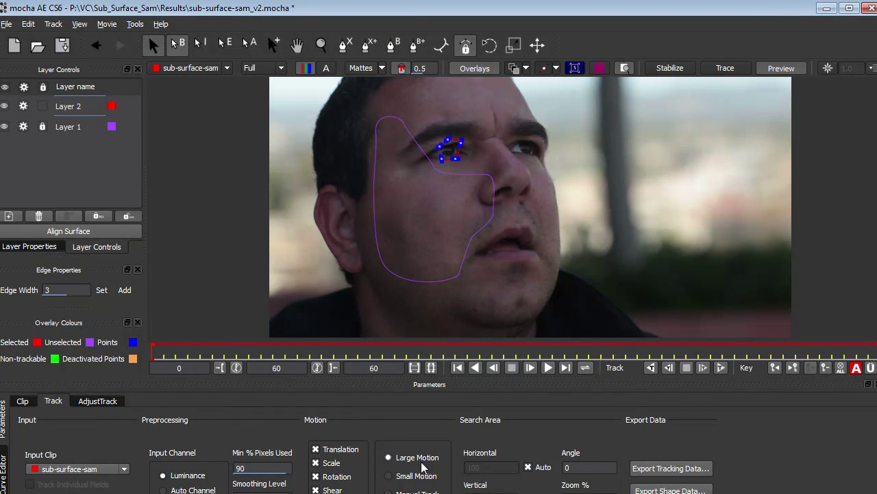
# Step: Track the eye shape backward through the shot and copy its tracking data to the clipboard as After Effects Transform Data
pyautogui.click(652, 368)
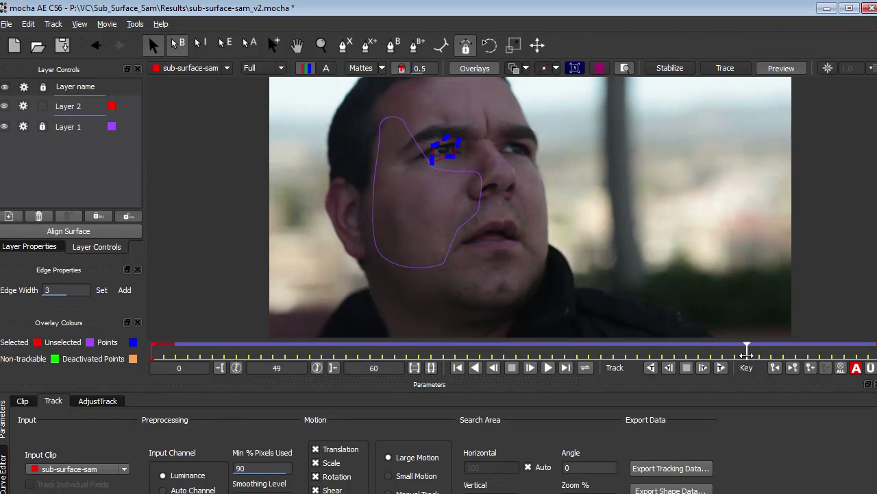
pyautogui.moveTo(747, 355); pyautogui.dragTo(876, 352)
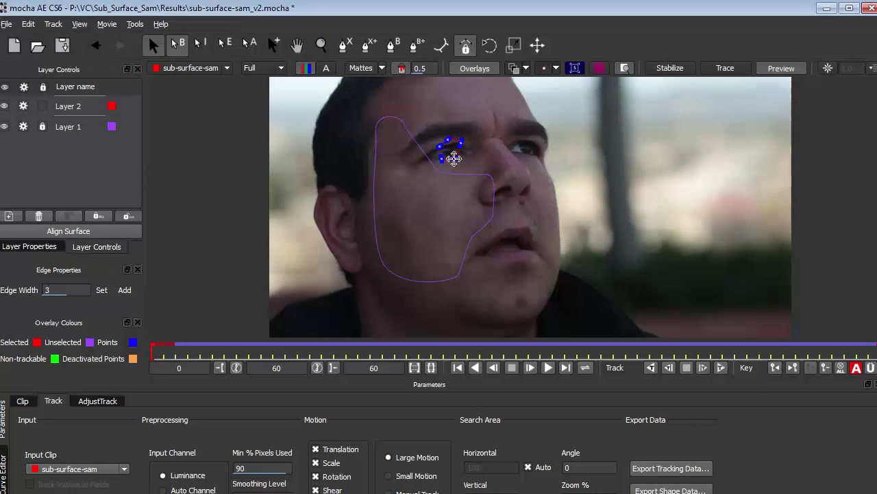
pyautogui.click(664, 471)
pyautogui.click(461, 264)
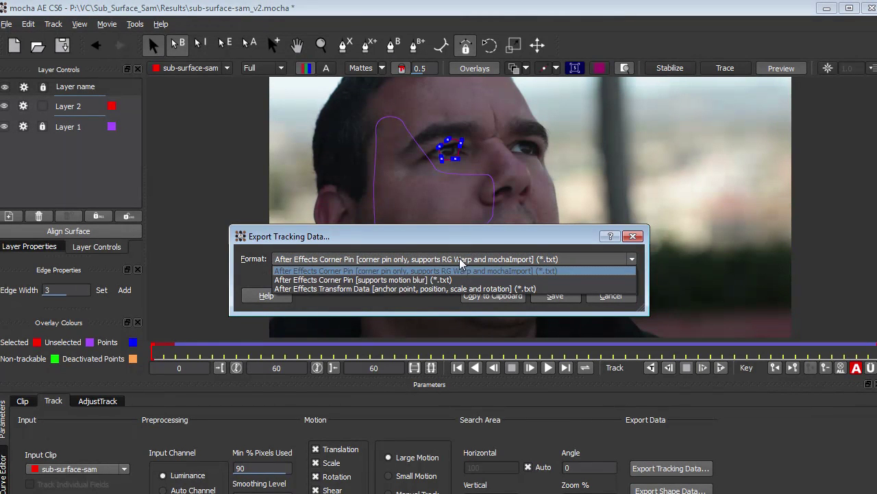
pyautogui.click(329, 290)
pyautogui.click(493, 296)
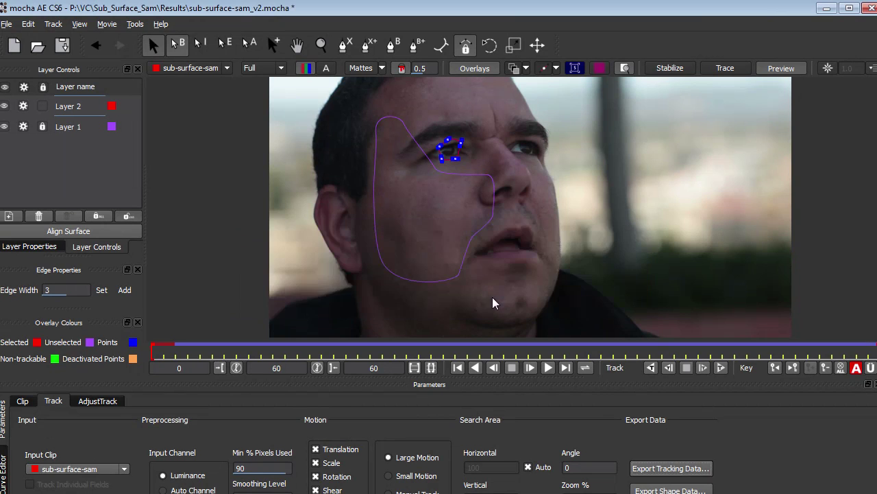
# Step: Switch to After Effects, add a null object to the sub-surface-sam composition and name it Left Eye
pyautogui.hotkey('alt', 'Tab')
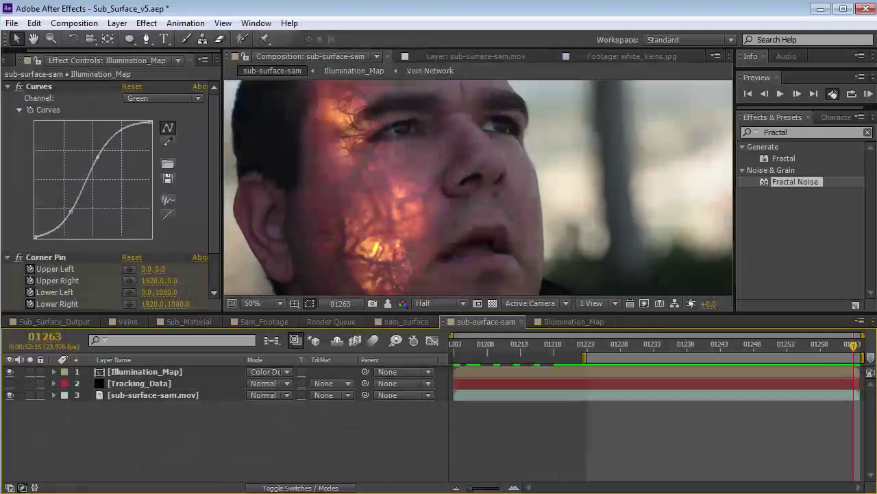
pyautogui.click(117, 23)
pyautogui.moveTo(135, 38)
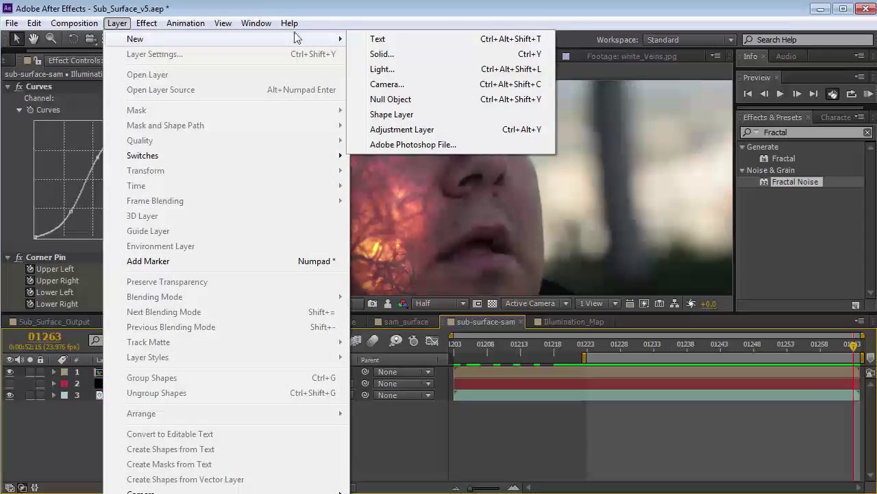
pyautogui.click(395, 101)
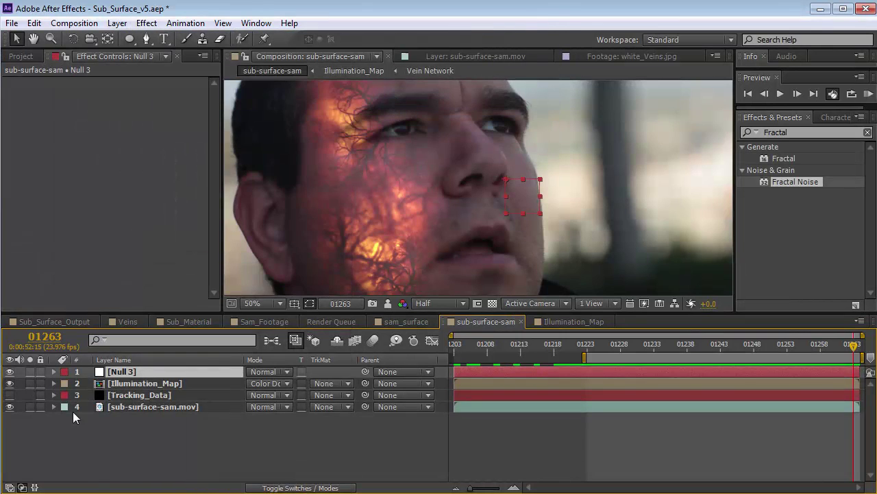
pyautogui.press('Return')
pyautogui.write('Lef')
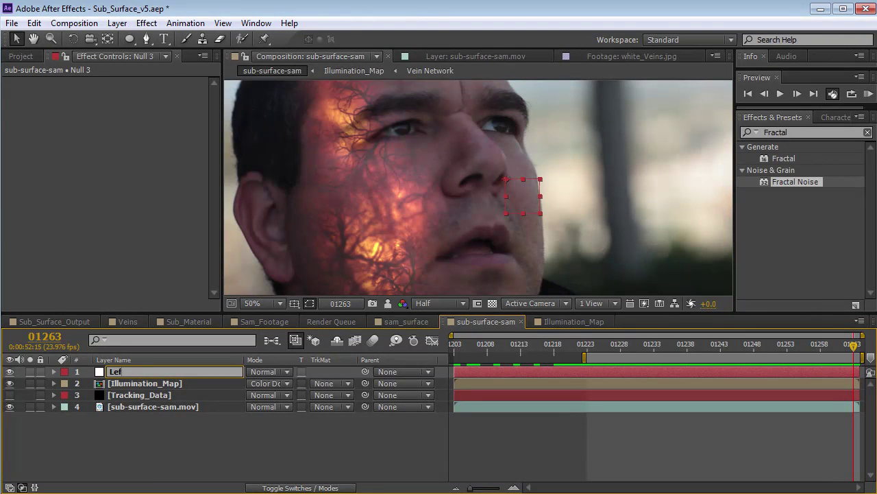
pyautogui.write('t Eye')
pyautogui.press('Return')
# Step: Paste the eye tracking data onto the Left Eye null starting at frame 01203 and reveal all its keyframed properties
pyautogui.moveTo(594, 347); pyautogui.dragTo(426, 365)
pyautogui.click(35, 22)
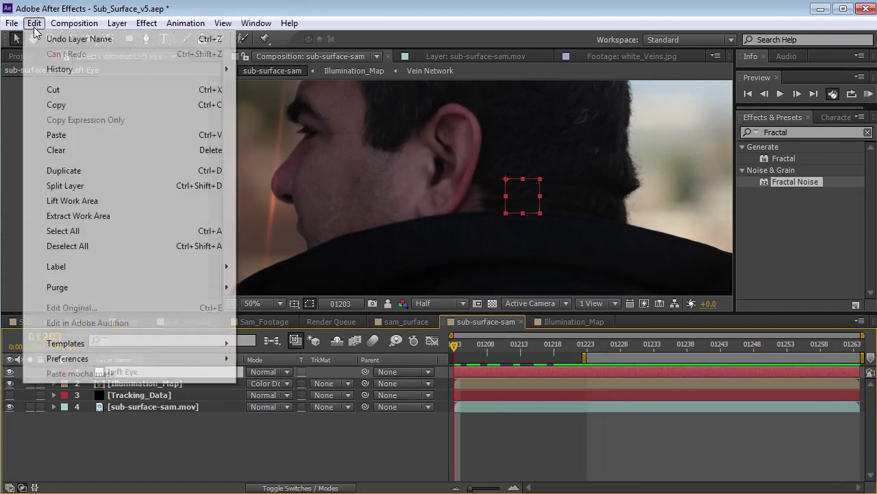
pyautogui.click(58, 135)
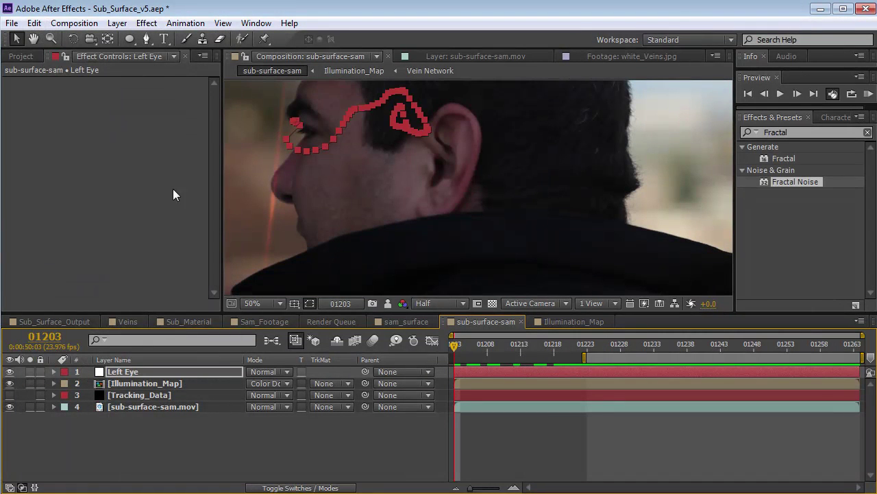
pyautogui.click(147, 372)
pyautogui.press('m')
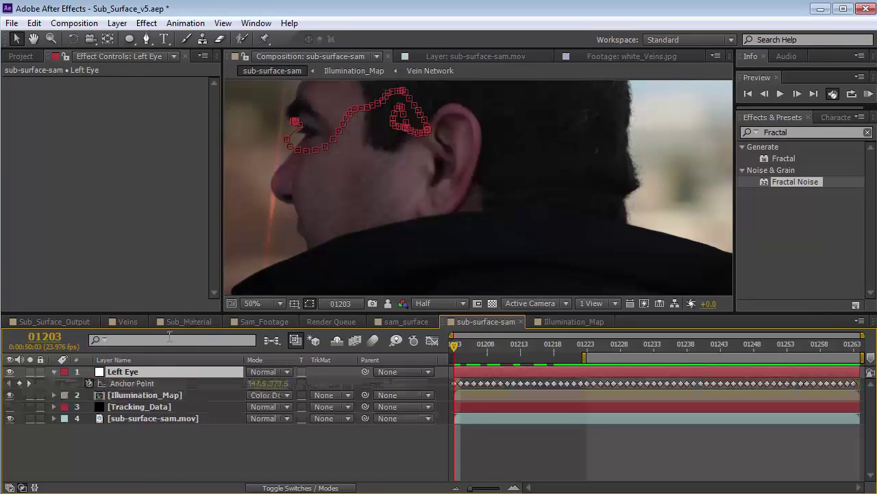
pyautogui.press('m')
pyautogui.press('u')
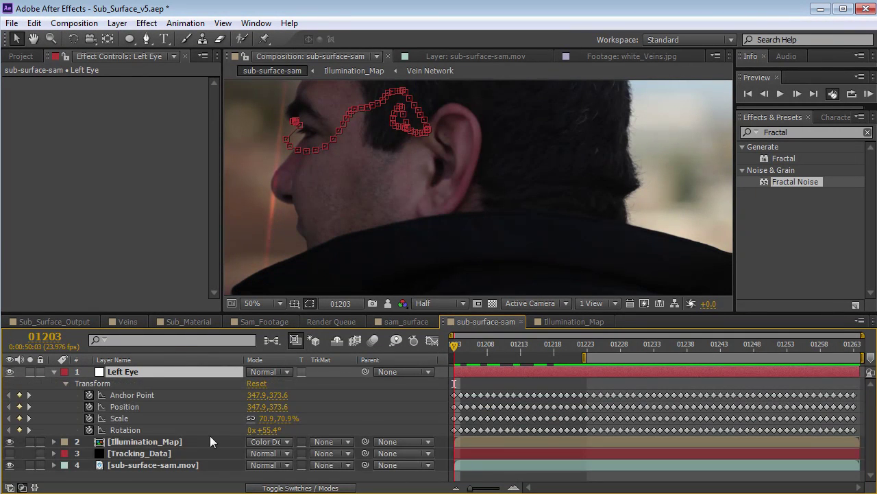
# Step: Remove the Left Eye null's Anchor Point keyframes, set the anchor point to 0.0,0.0, and check the track around frame 01239
pyautogui.click(90, 394)
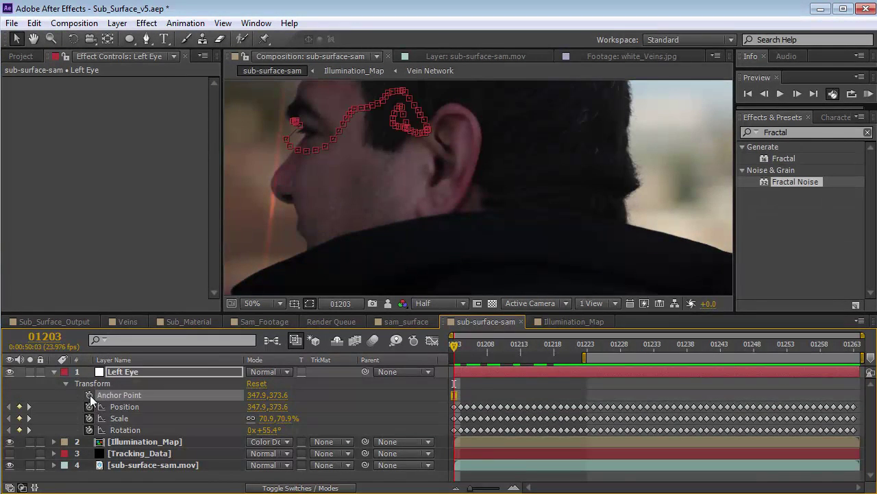
pyautogui.click(257, 395)
pyautogui.write('0')
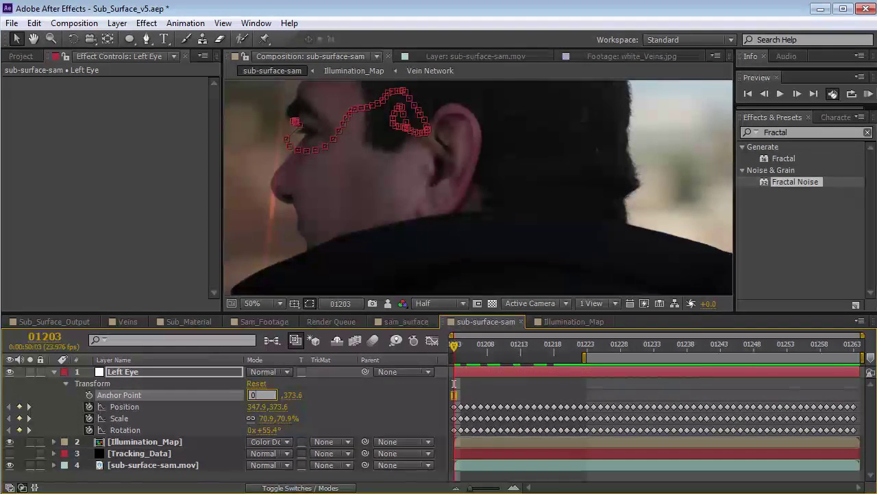
pyautogui.press('Return')
pyautogui.click(278, 395)
pyautogui.write('0')
pyautogui.press('Return')
pyautogui.moveTo(454, 343); pyautogui.dragTo(693, 346)
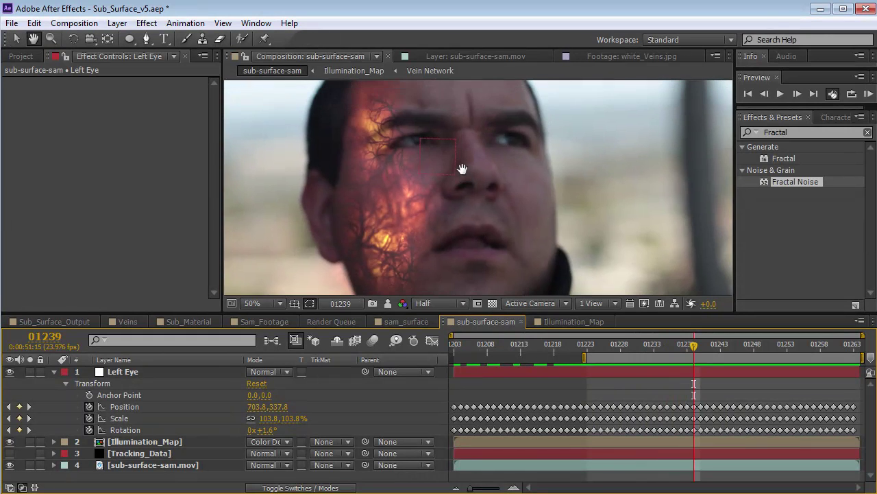
# Step: Give the Left Eye null a yellow label and remove its Scale and Rotation keyframes at frame 01223
pyautogui.click(65, 371)
pyautogui.click(103, 157)
pyautogui.moveTo(614, 345); pyautogui.dragTo(587, 374)
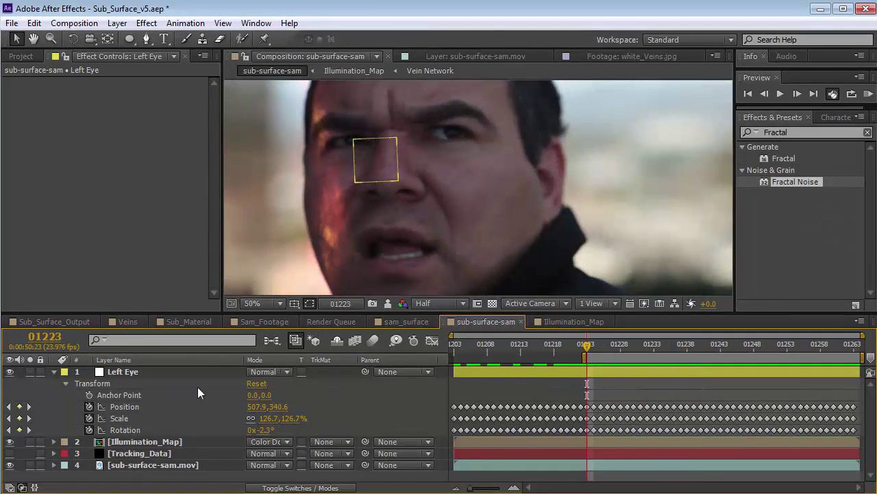
pyautogui.click(89, 418)
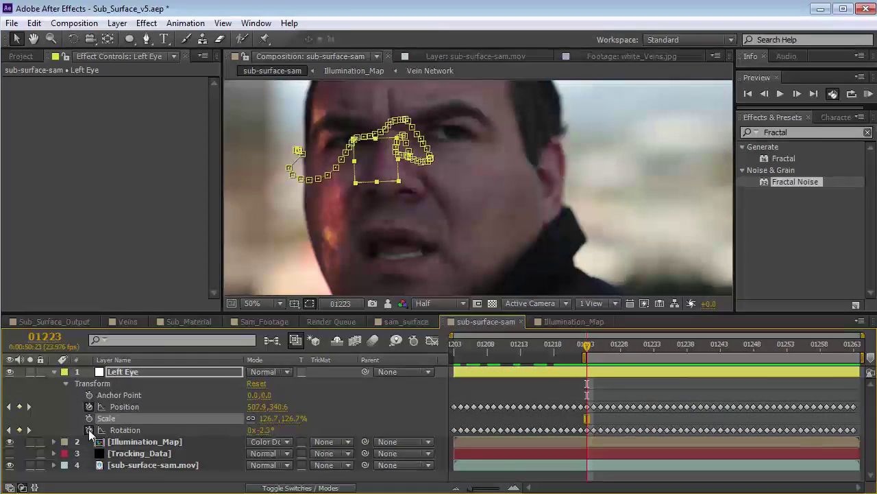
pyautogui.click(89, 429)
pyautogui.click(594, 388)
# Step: At frame 01263, create an orange solid with color DA4D0F above the null and set its blending mode to Color Dodge
pyautogui.moveTo(594, 344); pyautogui.dragTo(853, 345)
pyautogui.click(117, 22)
pyautogui.moveTo(137, 37)
pyautogui.click(376, 52)
pyautogui.click(186, 295)
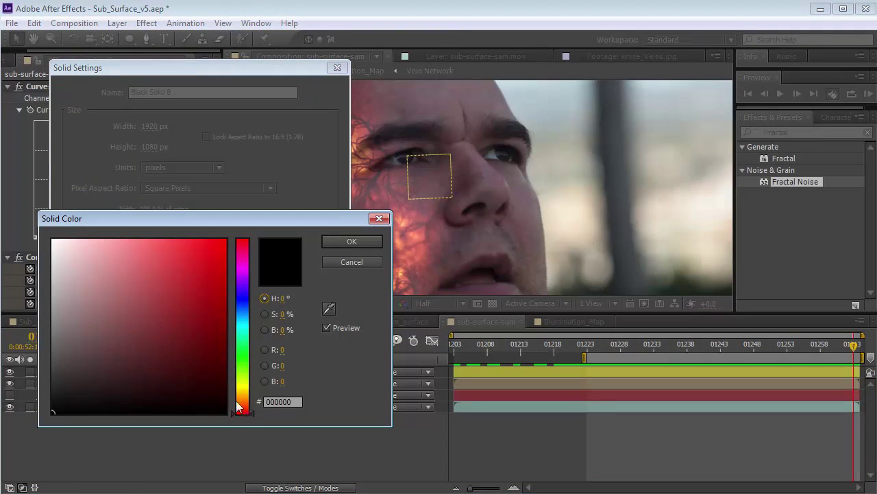
pyautogui.click(242, 404)
pyautogui.click(171, 275)
pyautogui.click(215, 264)
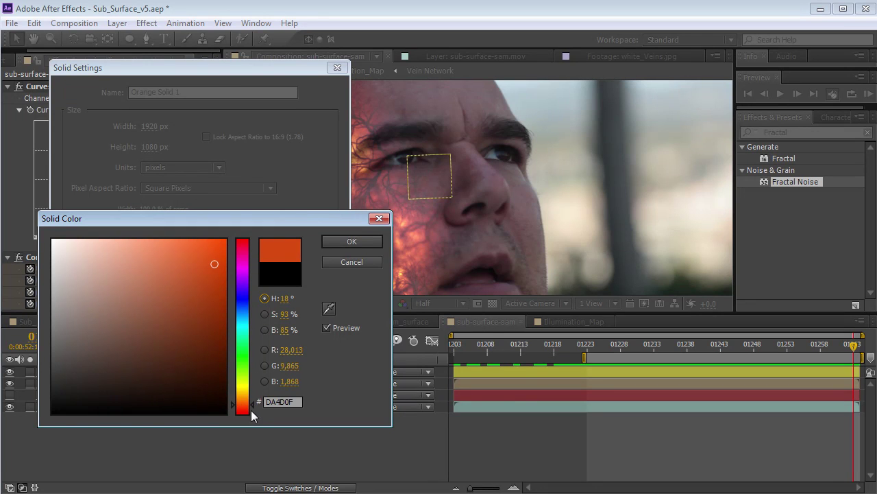
pyautogui.click(358, 244)
pyautogui.click(227, 336)
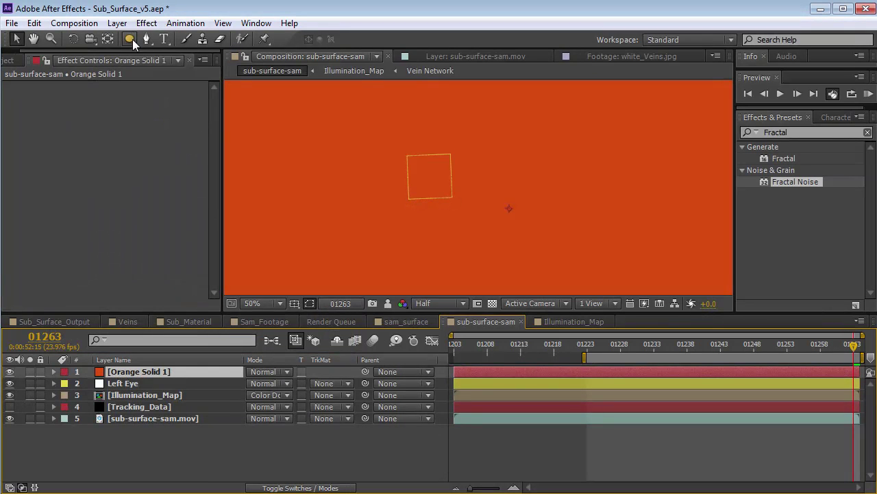
pyautogui.click(271, 372)
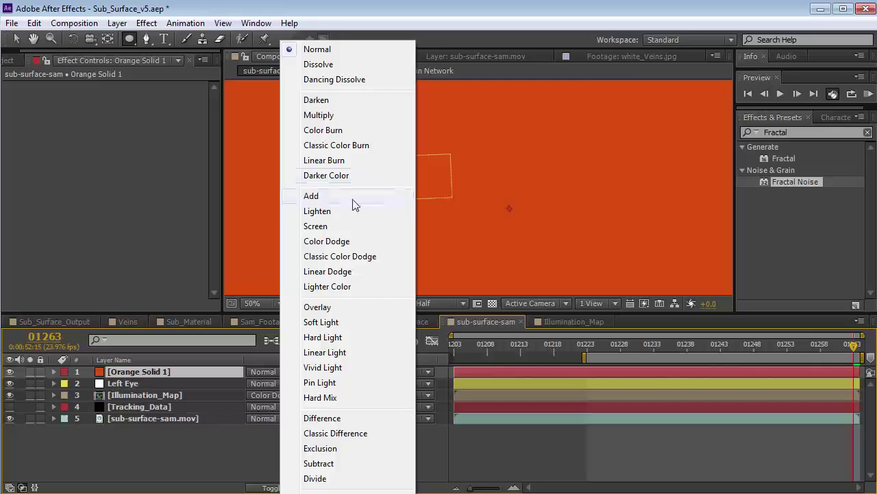
pyautogui.click(345, 239)
# Step: Draw a small circular mask on Orange Solid 1 and position it over the iris of the tracked eye
pyautogui.moveTo(407, 157); pyautogui.dragTo(418, 166)
pyautogui.press('.')
pyautogui.press('space')
pyautogui.moveTo(355, 156); pyautogui.dragTo(417, 219)
pyautogui.press('v')
pyautogui.doubleClick(393, 161)
pyautogui.moveTo(417, 158); pyautogui.dragTo(413, 163)
pyautogui.click(504, 372)
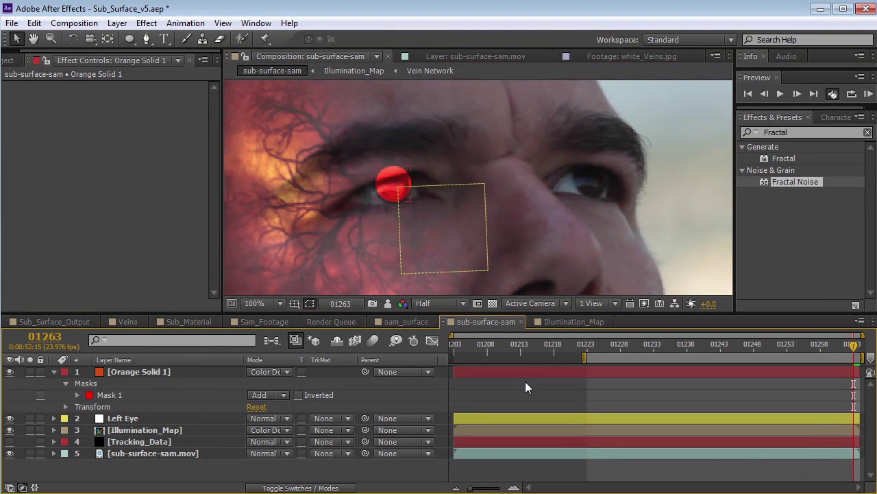
# Step: Set the Mask Feather of the circular iris mask to 14.0 pixels
pyautogui.press('f')
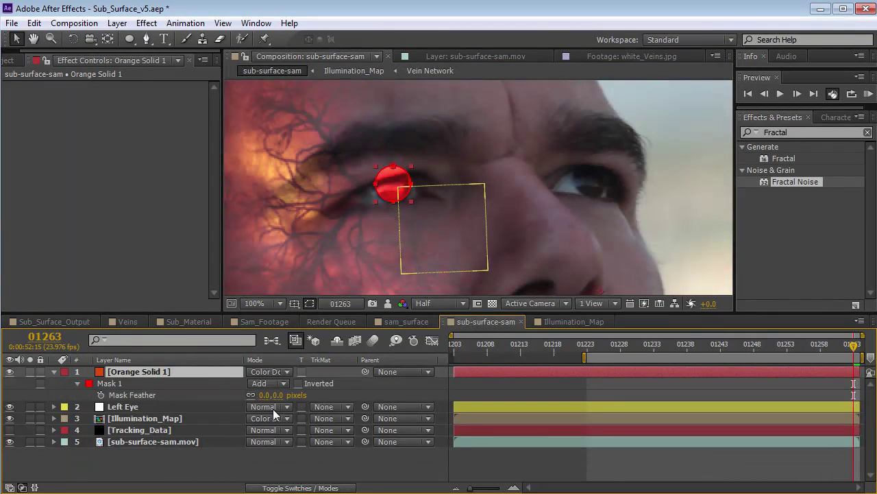
pyautogui.moveTo(277, 396); pyautogui.dragTo(285, 395)
pyautogui.moveTo(285, 393); pyautogui.dragTo(284, 393)
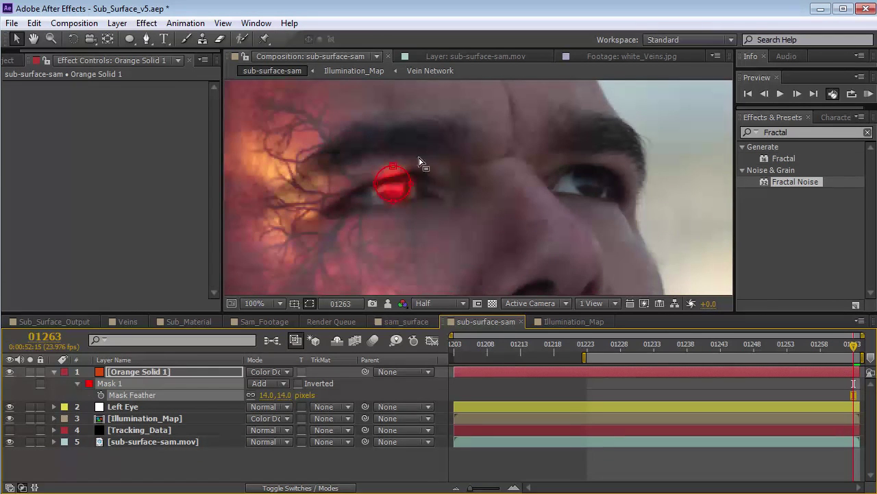
# Step: Draw a second mask on the orange solid along the upper eyelid and brow, and set its mode to Subtract
pyautogui.click(146, 39)
pyautogui.scroll(1, 516, 192)
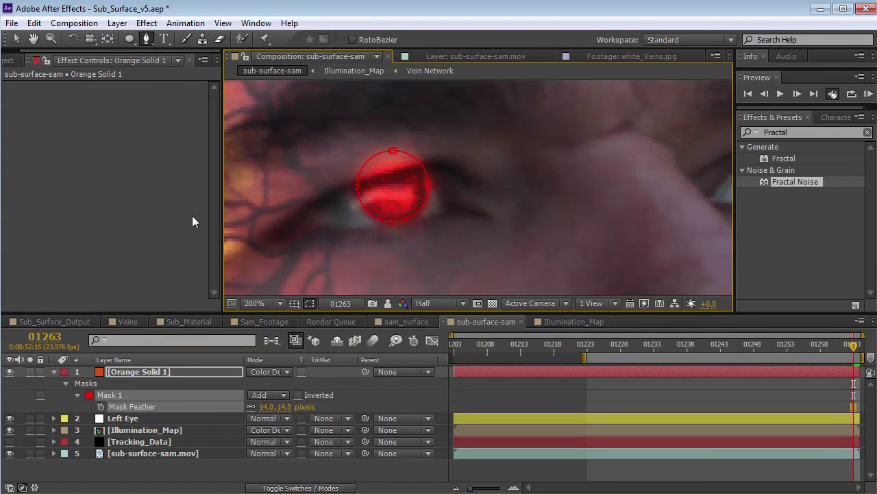
pyautogui.click(526, 201)
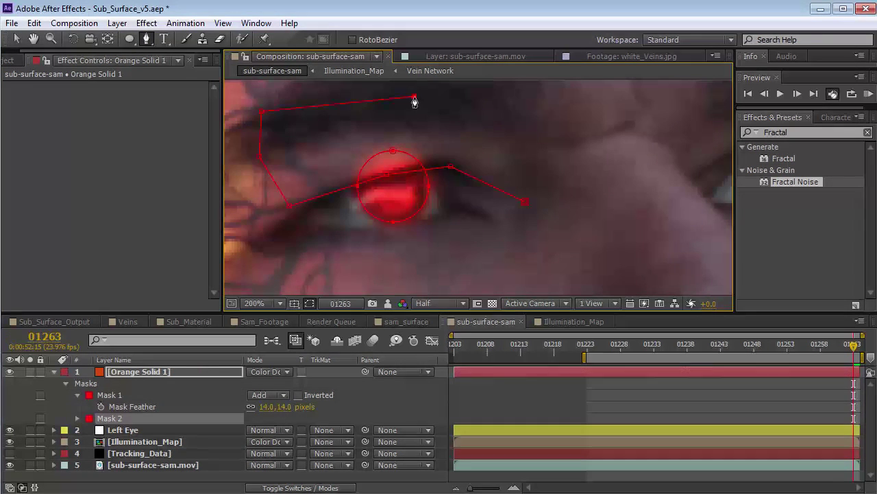
pyautogui.click(525, 202)
pyautogui.click(269, 419)
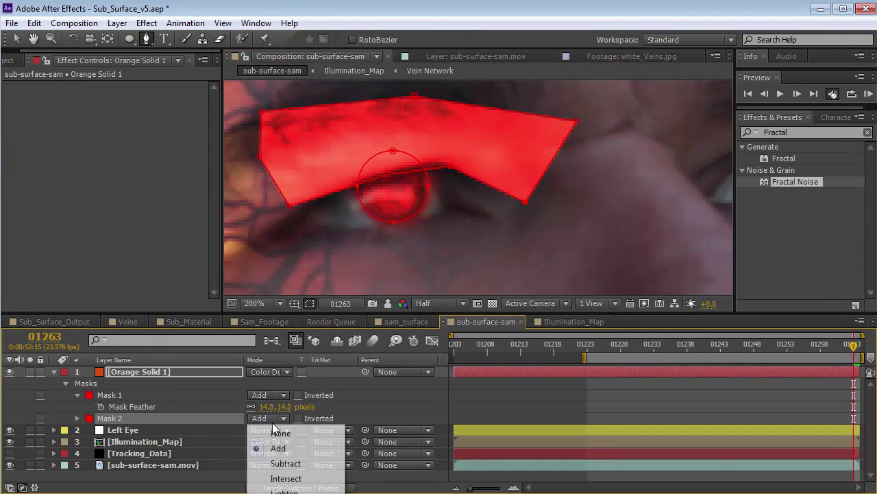
pyautogui.click(266, 461)
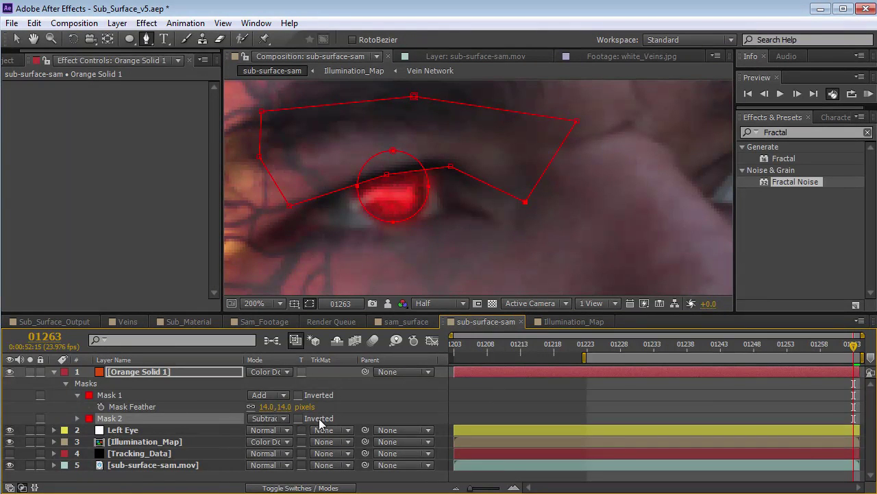
# Step: Feather the subtracting eyelid mask slightly to soften where it cuts the iris glow
pyautogui.press('f')
pyautogui.press('f')
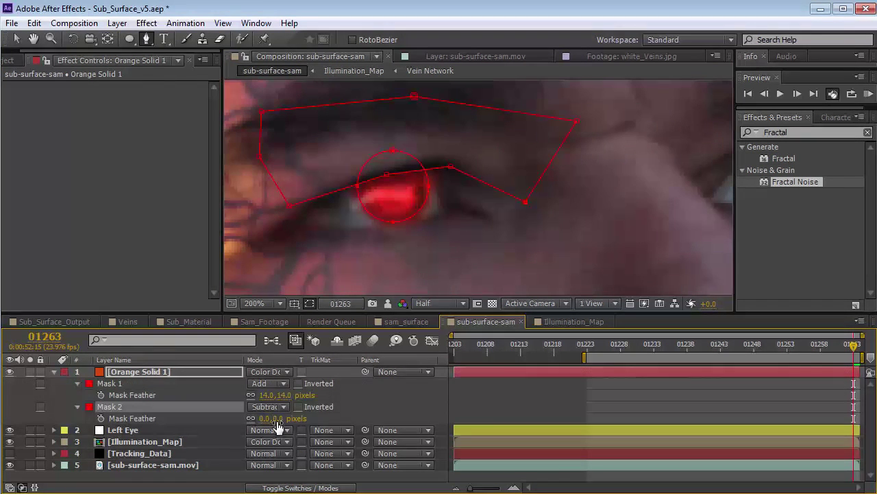
pyautogui.moveTo(275, 419); pyautogui.dragTo(283, 419)
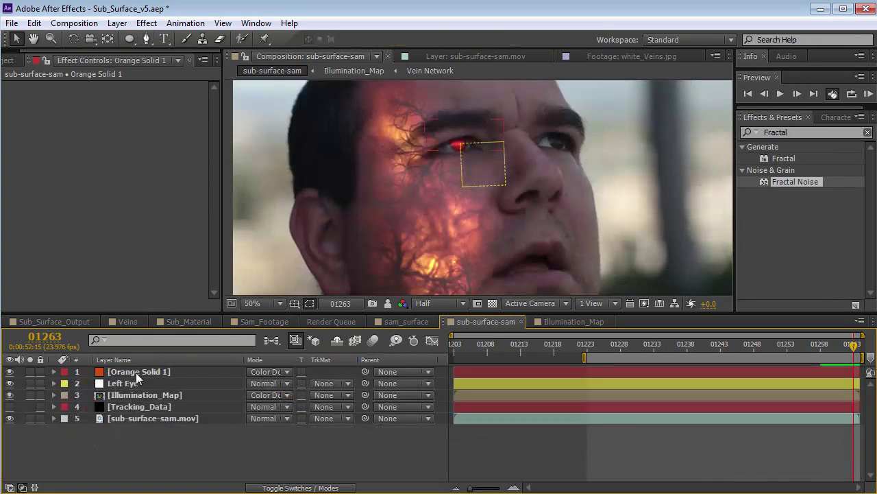
# Step: Parent Orange Solid 1 to the Left Eye null and scrub back through the shot to check that the glow follows the eye
pyautogui.click(136, 371)
pyautogui.moveTo(365, 372); pyautogui.dragTo(125, 380)
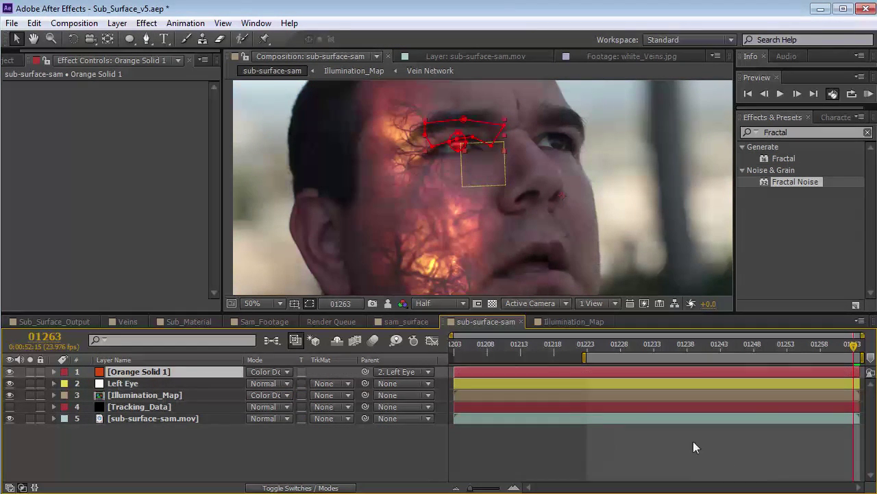
pyautogui.moveTo(853, 347); pyautogui.dragTo(754, 353)
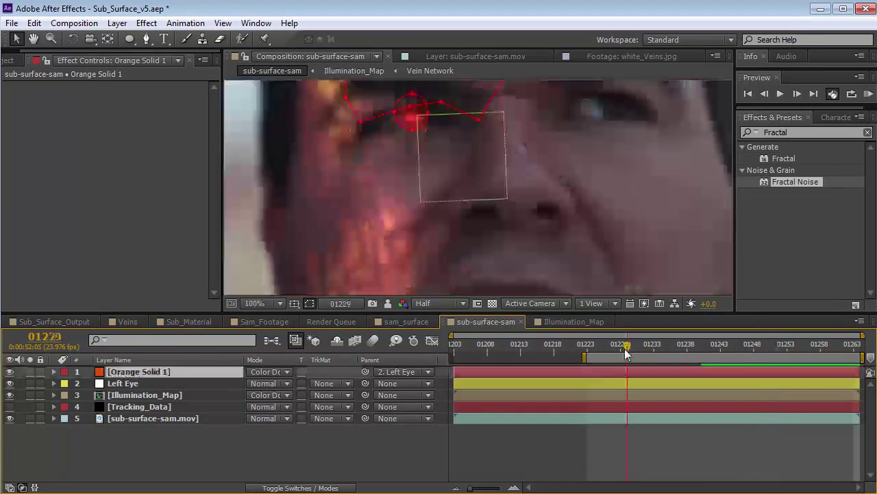
# Step: At frame 1220, set the iris mask's feather to 23 pixels and its expansion to -7.5 pixels on Orange Solid 1
pyautogui.moveTo(623, 353); pyautogui.dragTo(567, 354)
pyautogui.moveTo(333, 141); pyautogui.dragTo(363, 155)
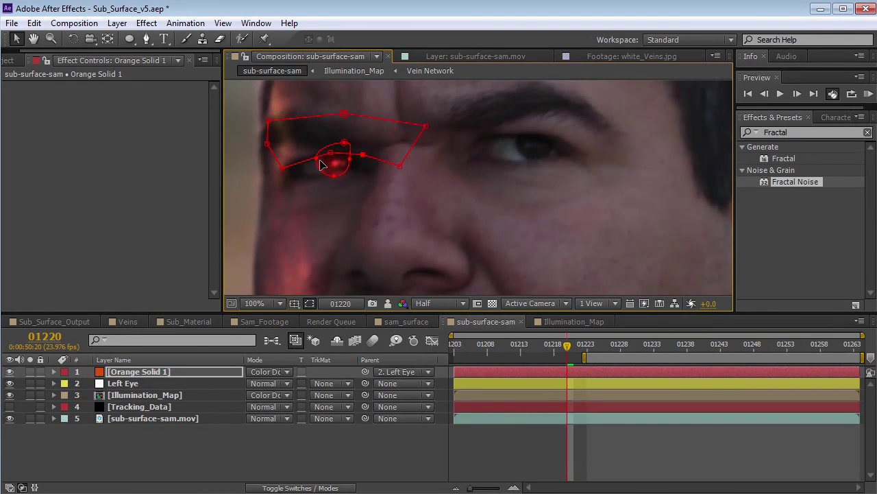
pyautogui.press('f')
pyautogui.moveTo(278, 395); pyautogui.dragTo(285, 395)
pyautogui.press('m')
pyautogui.press('m')
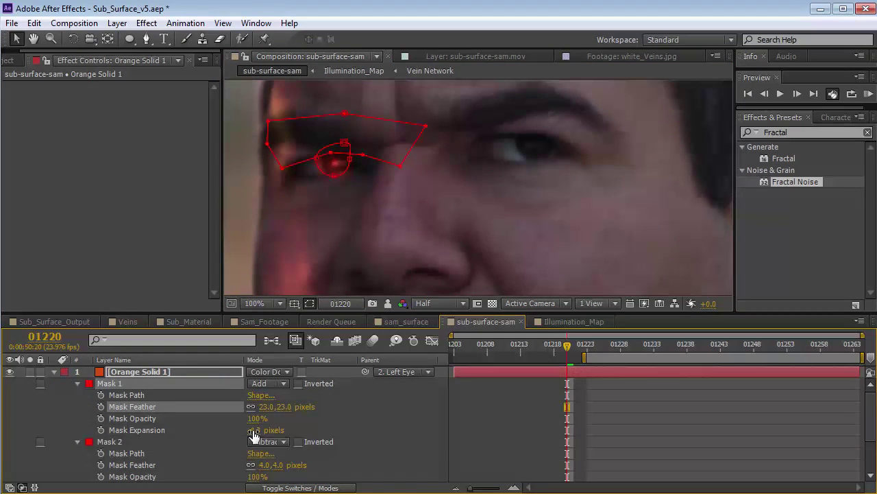
pyautogui.moveTo(253, 432); pyautogui.dragTo(250, 429)
pyautogui.click(413, 430)
# Step: Check the eye glow at frame 1263, collapse the orange solid's mask properties, and hide the Left Eye null
pyautogui.moveTo(607, 341); pyautogui.dragTo(857, 370)
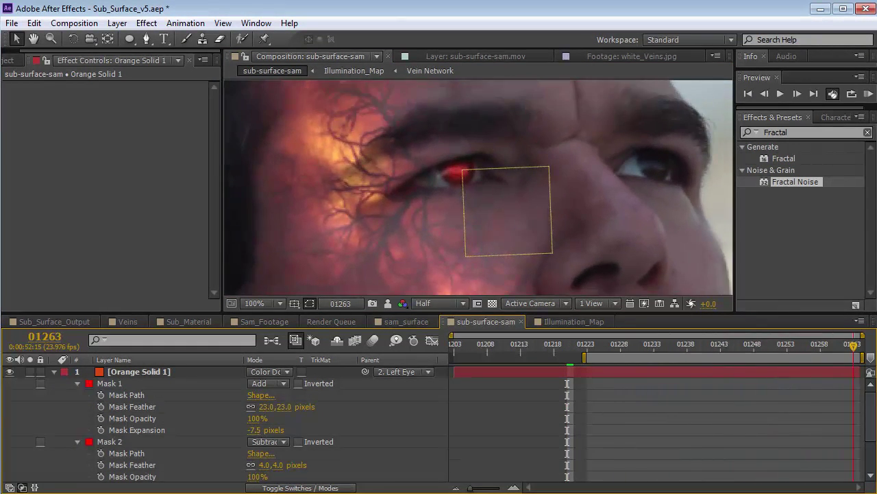
pyautogui.scroll(-2, 536, 191)
pyautogui.press('space')
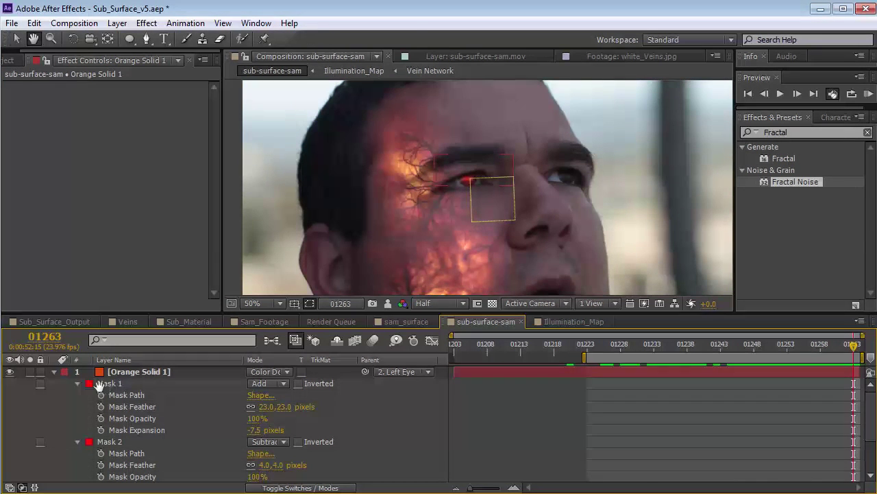
pyautogui.click(54, 372)
pyautogui.click(142, 373)
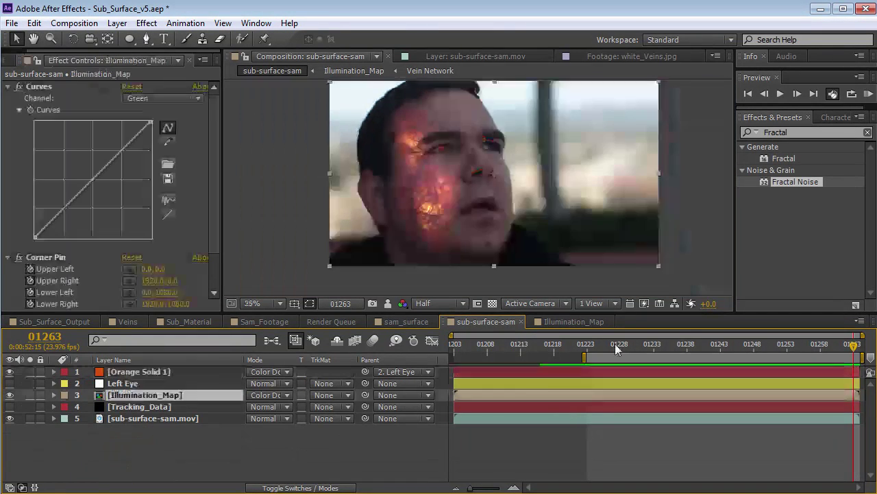
pyautogui.click(601, 348)
pyautogui.press('space')
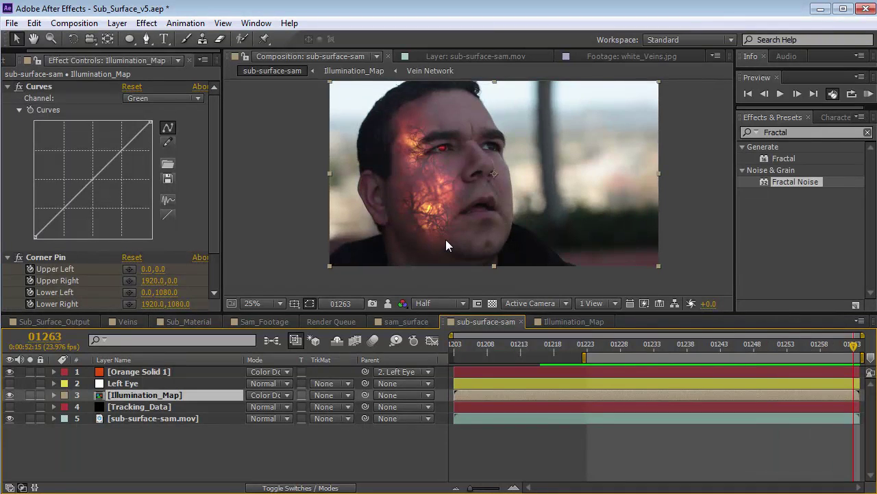
# Step: Examine the vein glow on the face up close and scrub Illumination_Map and sub-surface-sam to compare its motion
pyautogui.scroll(2, 446, 239)
pyautogui.press('space')
pyautogui.moveTo(446, 240); pyautogui.dragTo(442, 204)
pyautogui.press('space')
pyautogui.moveTo(406, 129); pyautogui.dragTo(402, 186)
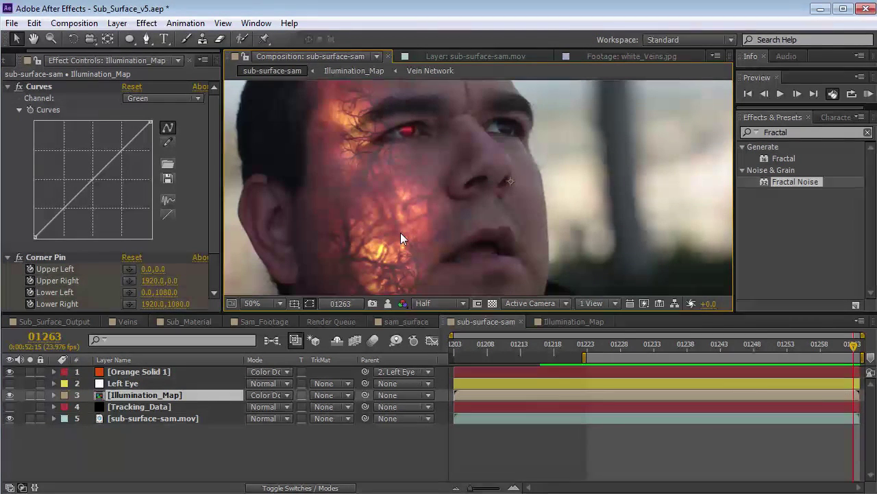
pyautogui.click(555, 319)
pyautogui.moveTo(552, 346); pyautogui.dragTo(720, 353)
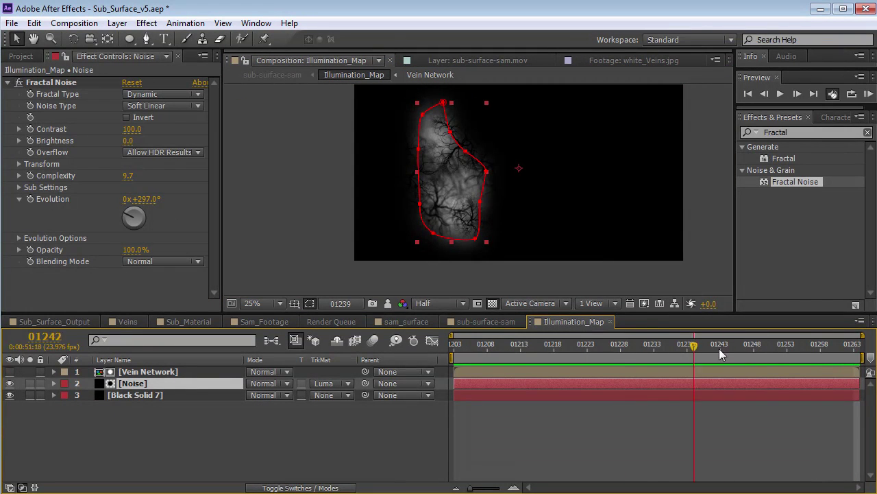
pyautogui.moveTo(854, 345); pyautogui.dragTo(467, 345)
pyautogui.click(486, 321)
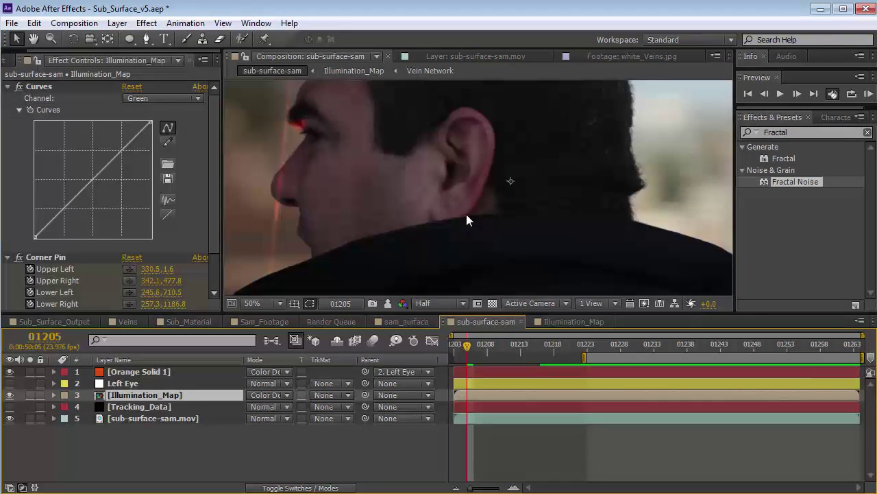
# Step: End the sub-surface-sam work area just before frame 1228 and move the current time to frame 1246
pyautogui.moveTo(614, 347)
pyautogui.mouseDown()
pyautogui.moveTo(627, 347)
pyautogui.moveTo(609, 351)
pyautogui.mouseUp()
pyautogui.press('space')
pyautogui.press('n')
pyautogui.scroll(-1, 434, 212)
pyautogui.moveTo(443, 201); pyautogui.dragTo(415, 201)
pyautogui.moveTo(608, 346); pyautogui.dragTo(741, 374)
# Step: Open Illumination_Map and start Position and Mask Path keyframes on the Noise layer at frame 1246
pyautogui.press('v')
pyautogui.doubleClick(132, 394)
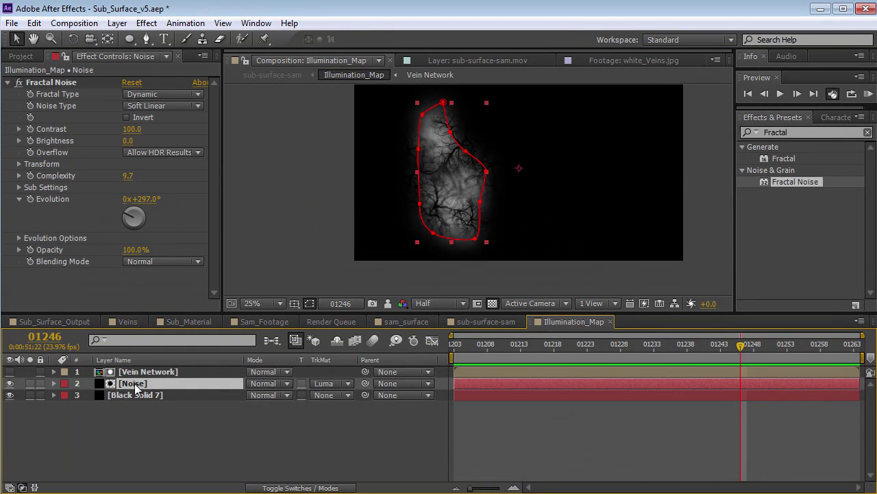
pyautogui.press('p')
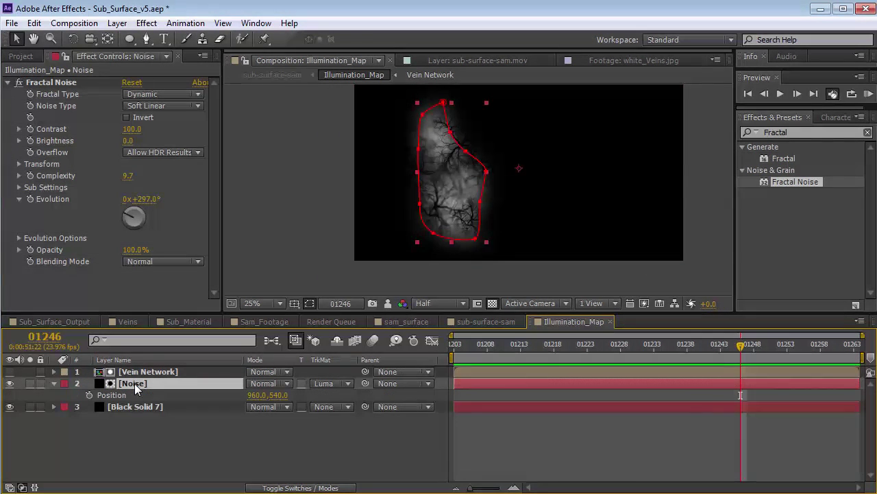
pyautogui.click(88, 395)
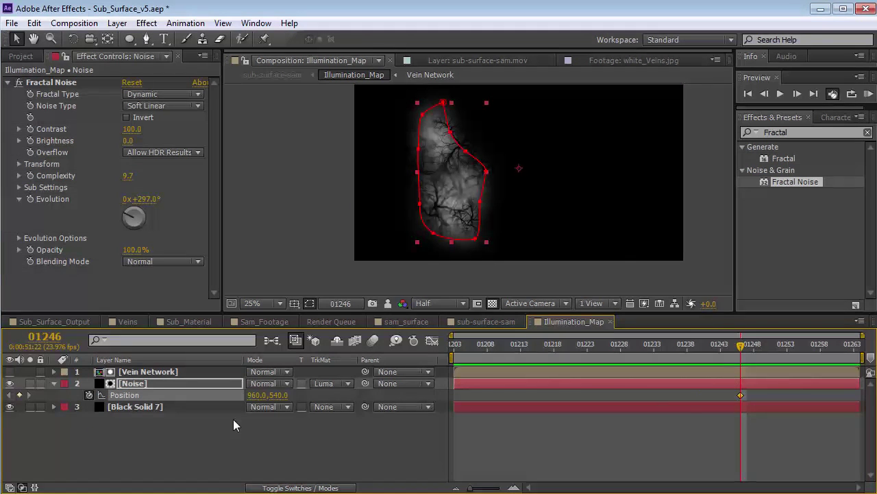
pyautogui.press('m')
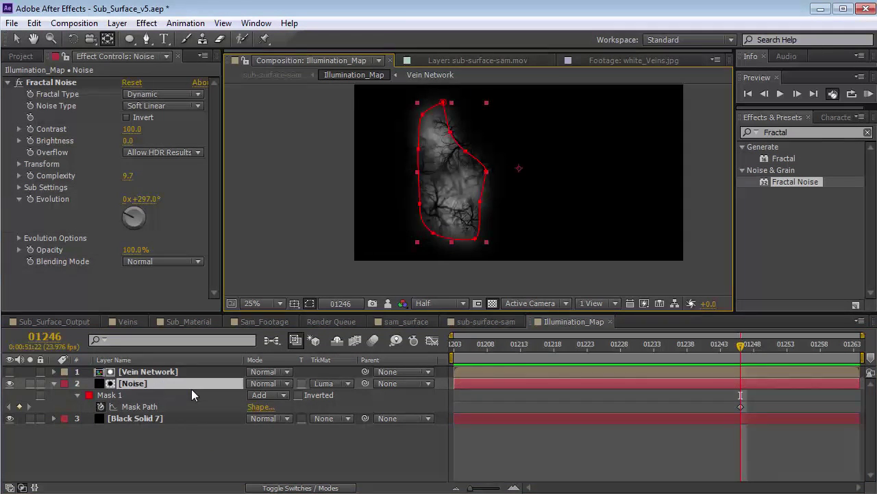
pyautogui.press('m')
pyautogui.press('u')
pyautogui.press('Home')
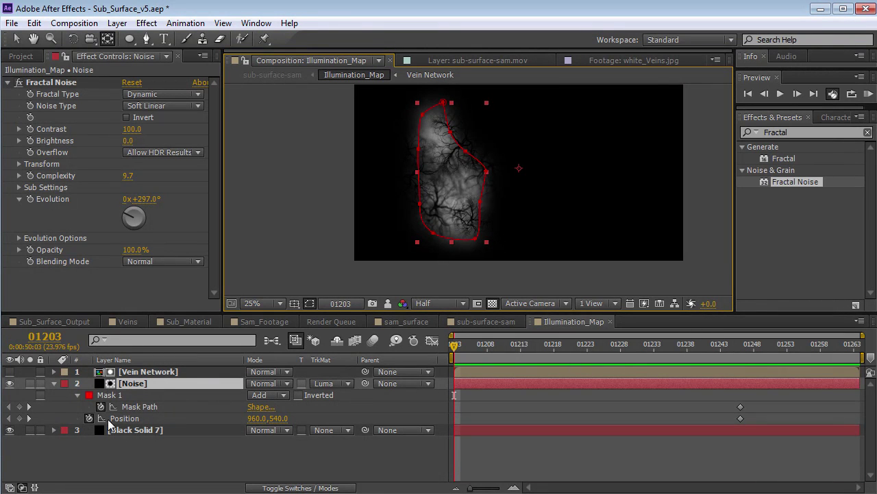
# Step: Find frame 1219 of the head turn in sub-surface-sam and return to Illumination_Map at that frame
pyautogui.click(483, 320)
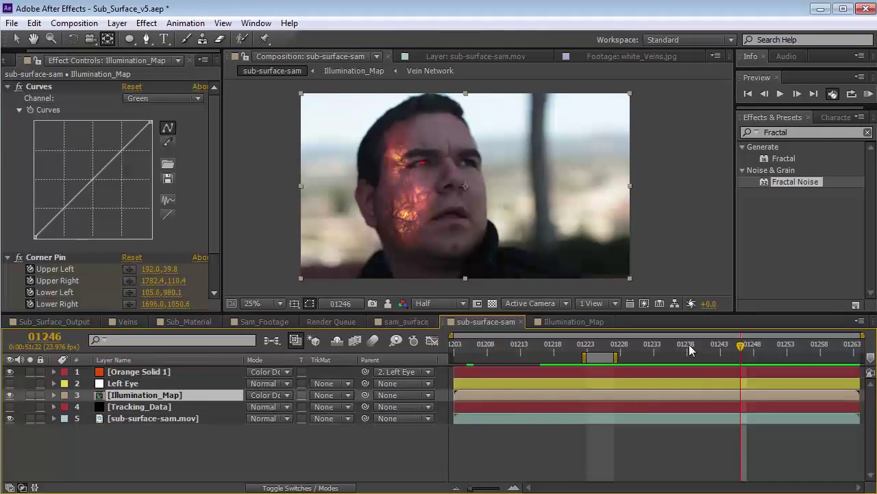
pyautogui.click(700, 350)
pyautogui.moveTo(696, 351); pyautogui.dragTo(555, 363)
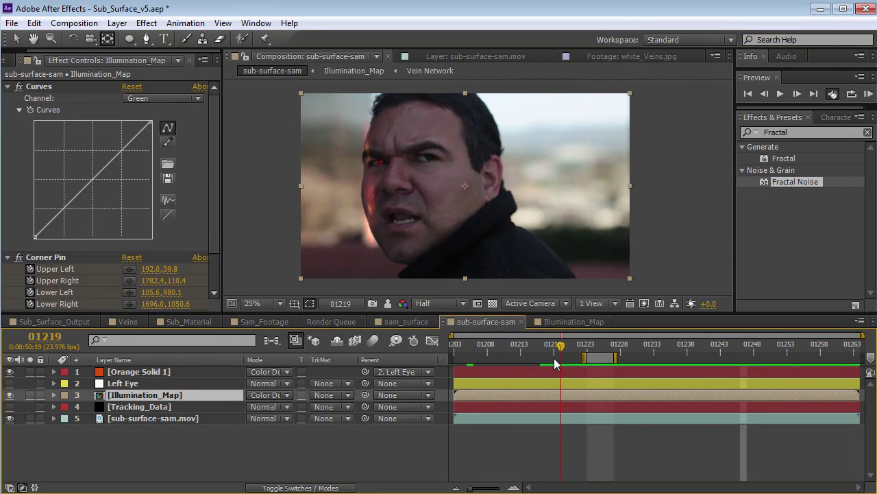
pyautogui.click(557, 322)
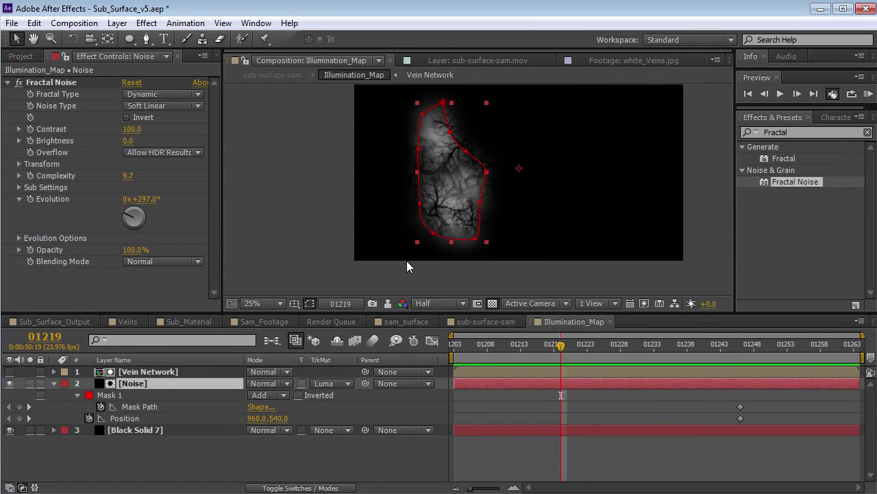
pyautogui.click(108, 41)
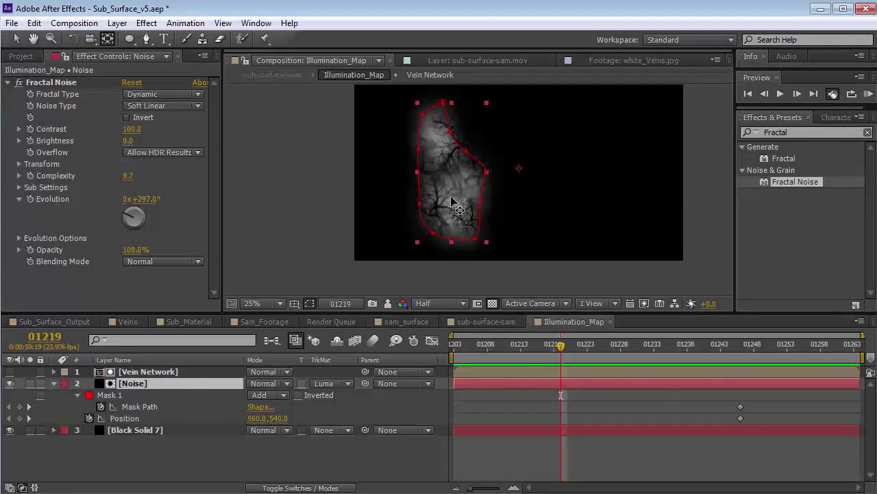
pyautogui.moveTo(456, 208)
pyautogui.mouseDown()
pyautogui.moveTo(451, 200)
pyautogui.moveTo(458, 207)
pyautogui.mouseUp()
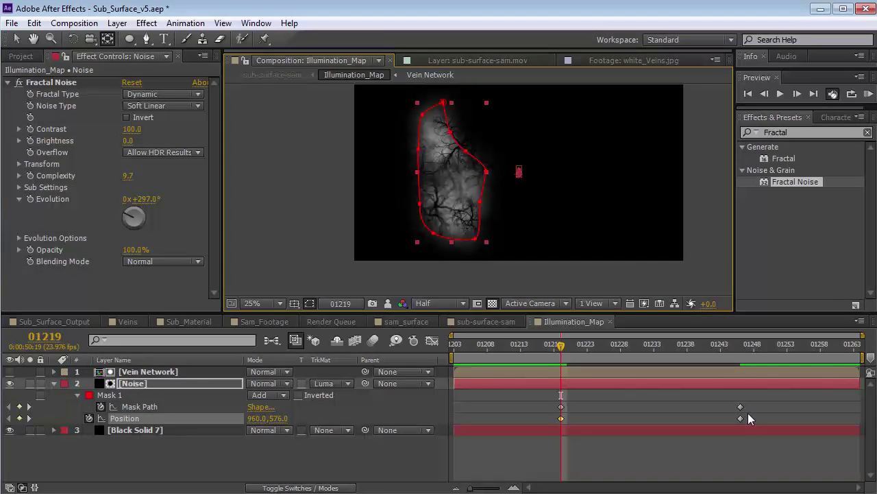
pyautogui.moveTo(602, 400); pyautogui.dragTo(556, 424)
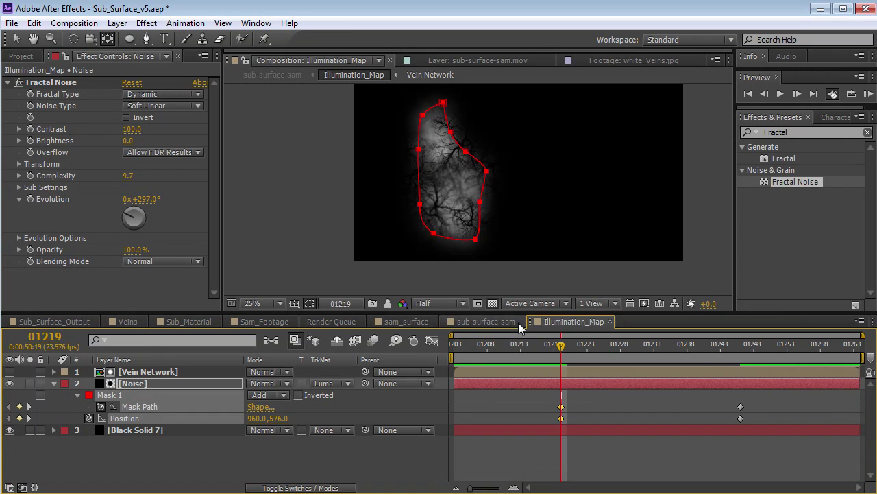
pyautogui.press('Delete')
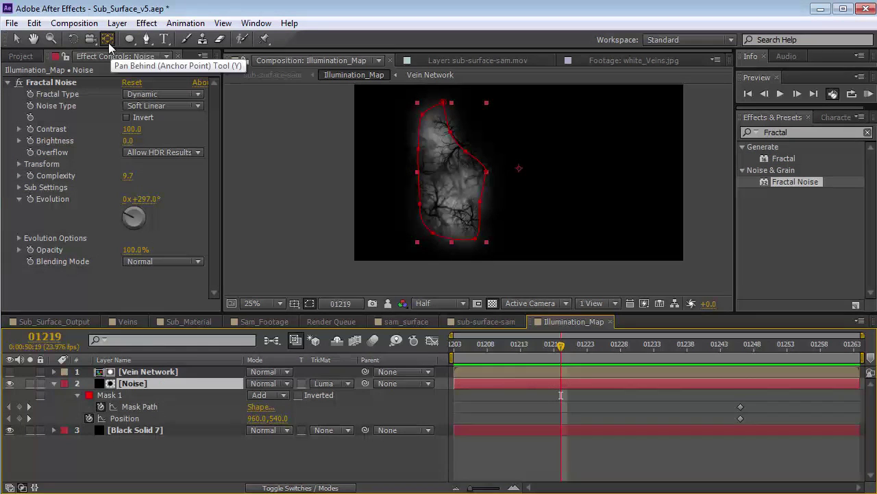
pyautogui.moveTo(457, 201); pyautogui.dragTo(495, 205)
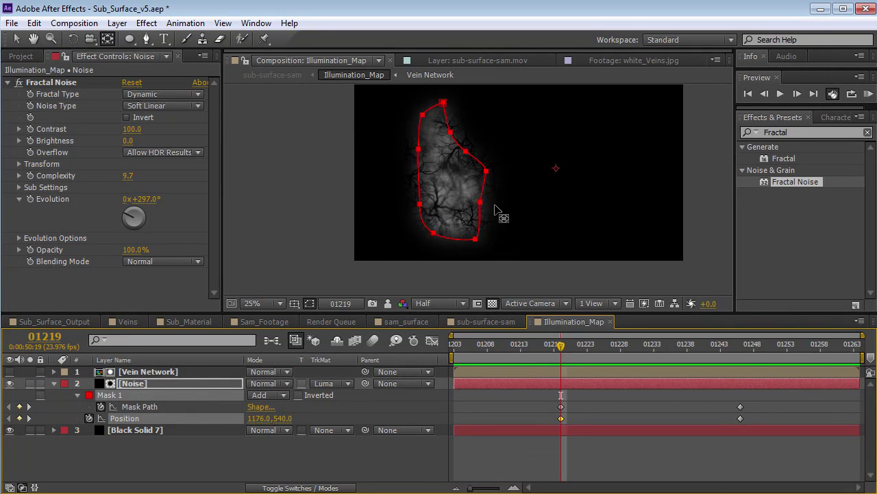
pyautogui.hotkey('ctrl', 'z')
# Step: Slide the Noise layer behind its fixed mask to 1248, 540 at frame 1219, and in the opposite direction at frame 1263
pyautogui.moveTo(436, 207); pyautogui.dragTo(485, 192)
pyautogui.hotkey('ctrl', 'z')
pyautogui.moveTo(562, 346); pyautogui.dragTo(776, 369)
pyautogui.moveTo(833, 366); pyautogui.dragTo(855, 372)
pyautogui.moveTo(457, 187); pyautogui.dragTo(442, 189)
pyautogui.moveTo(593, 348); pyautogui.dragTo(855, 363)
pyautogui.press('F2')
pyautogui.moveTo(641, 348); pyautogui.dragTo(670, 350)
# Step: Preview the drifting noise glow on the face in sub-surface-sam and look at it closer
pyautogui.click(483, 321)
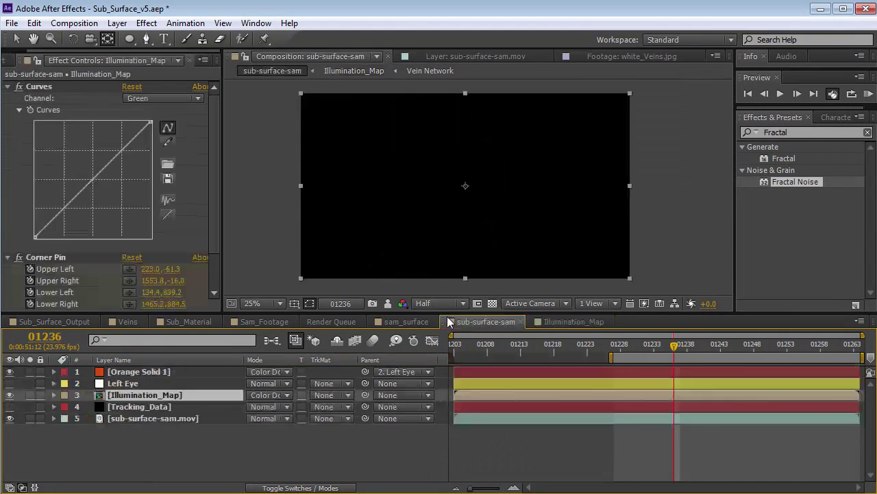
pyautogui.click(596, 456)
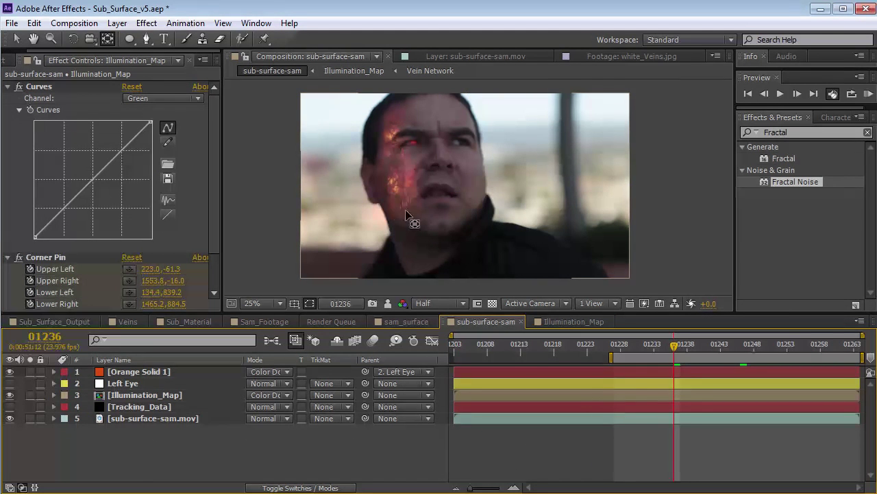
pyautogui.press('v')
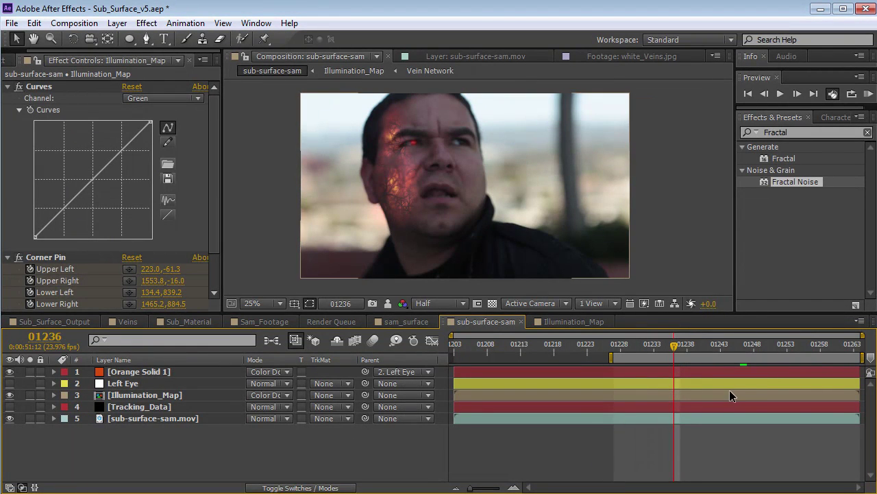
pyautogui.press('KP_0')
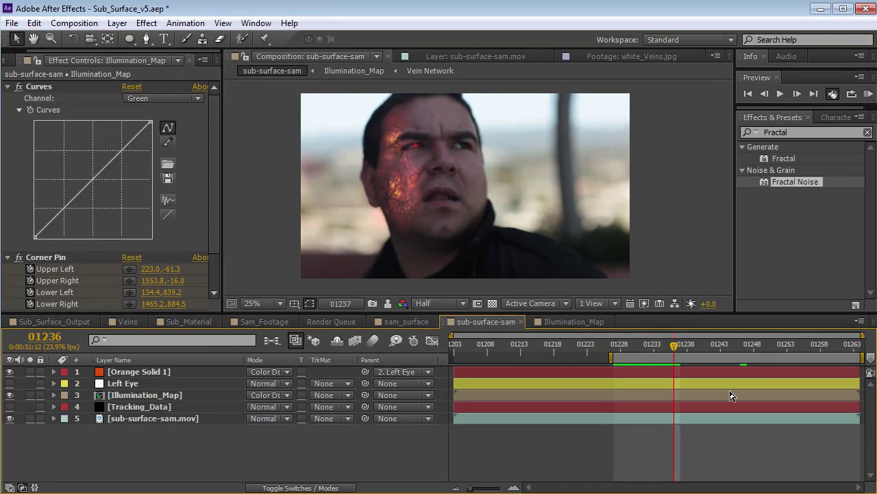
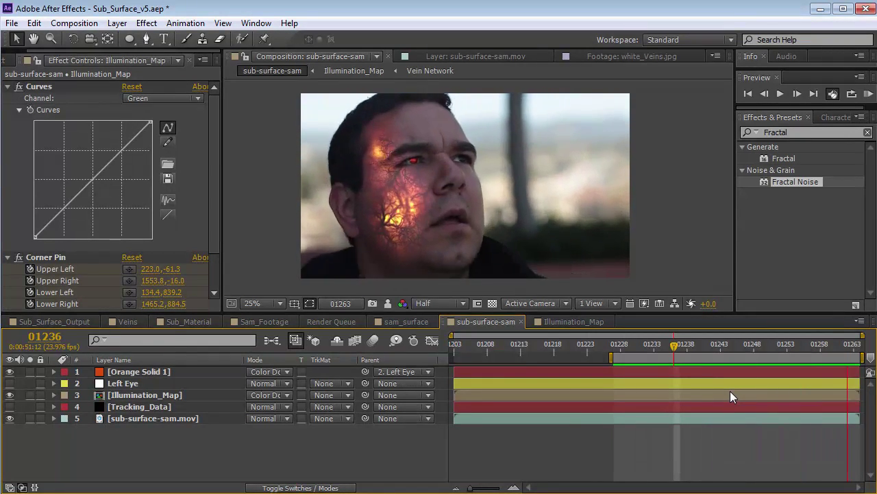
pyautogui.scroll(2, 369, 219)
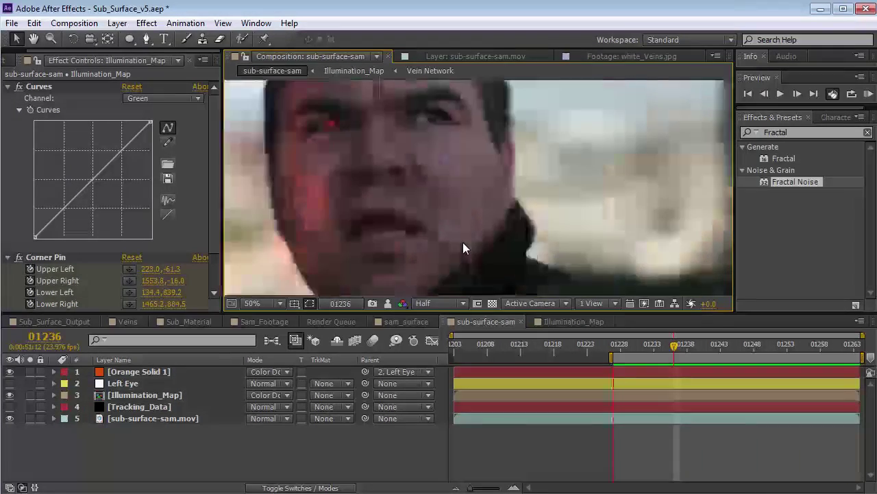
# Step: Shorten the Noise layer's motion path to 1152, 540 at frame 1219 and 874, 540 at frame 1263, and preview sub-surface-sam
pyautogui.click(562, 321)
pyautogui.moveTo(652, 350); pyautogui.dragTo(560, 351)
pyautogui.click(589, 382)
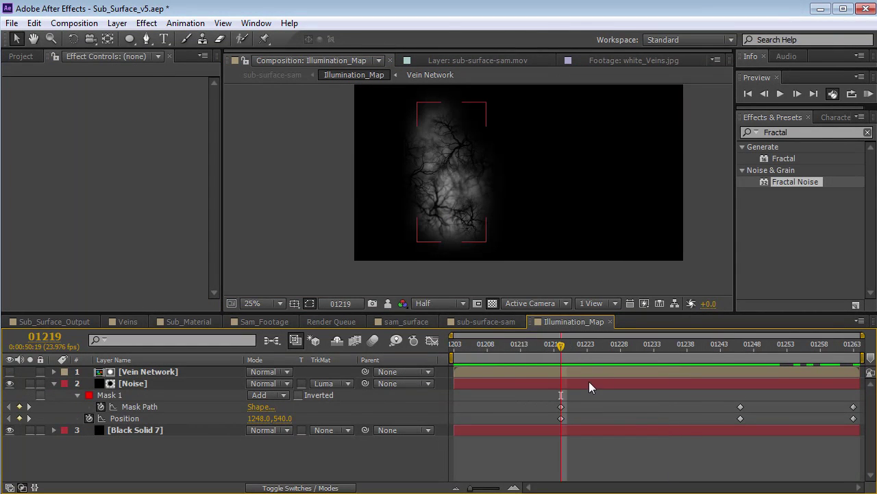
pyautogui.press('.')
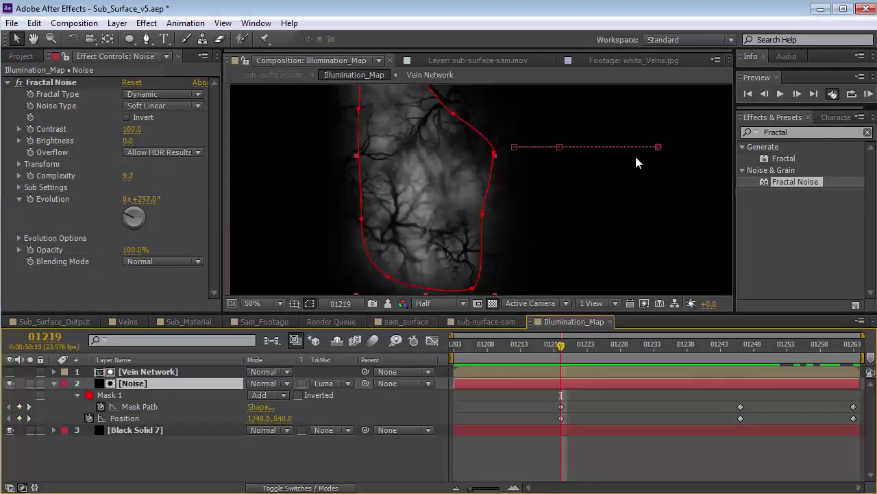
pyautogui.moveTo(658, 148); pyautogui.dragTo(625, 147)
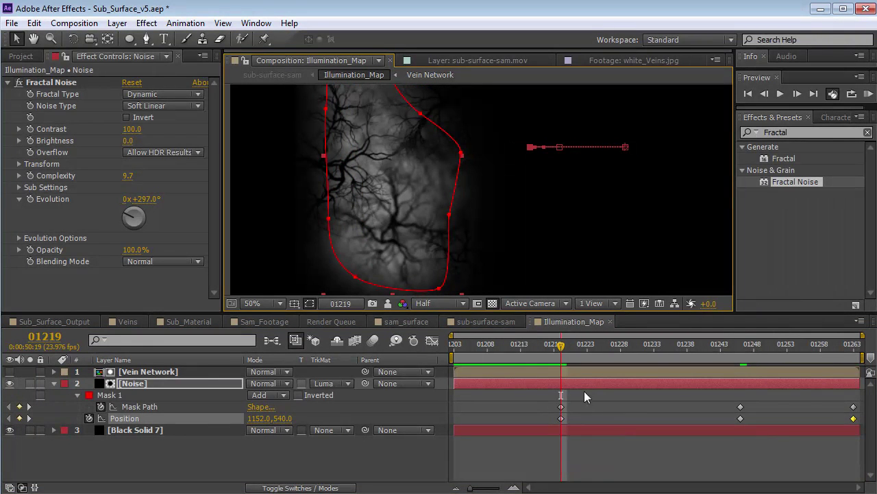
pyautogui.click(483, 322)
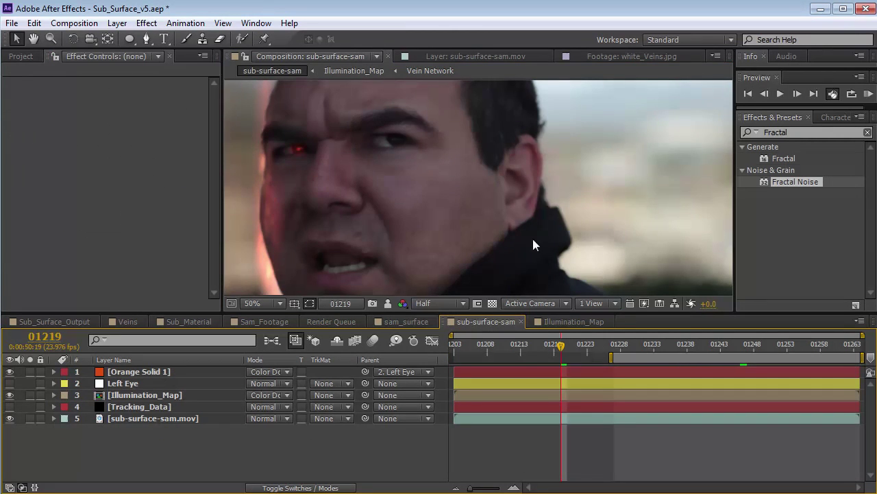
pyautogui.press('KP_0')
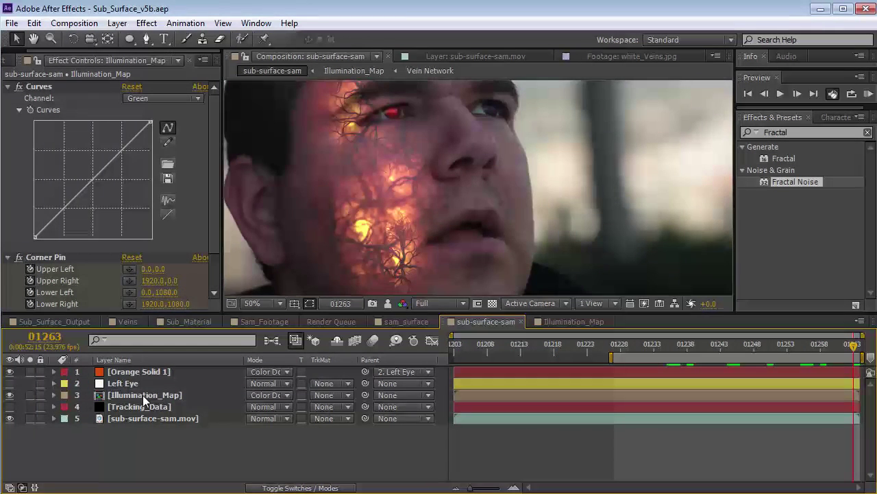
# Step: In Illumination_Map at frame 1263, pull in the lower points of the Noise mask and set its feather to 213 pixels
pyautogui.doubleClick(132, 396)
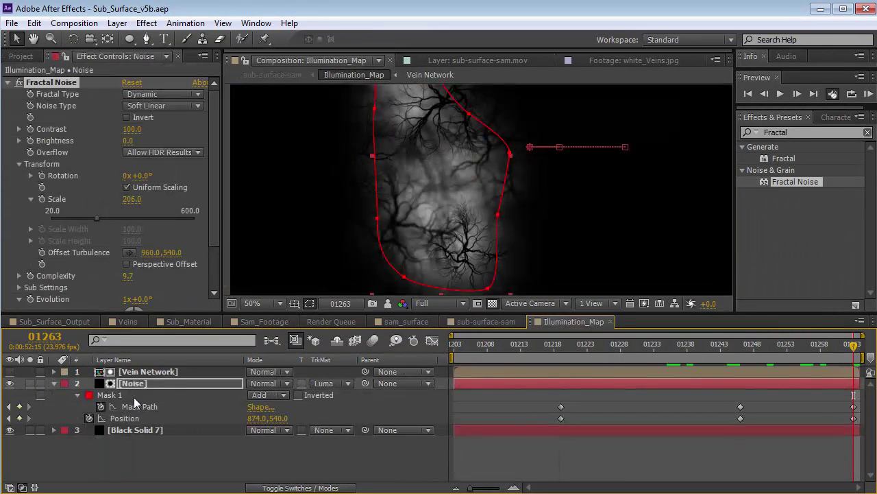
pyautogui.moveTo(488, 288); pyautogui.dragTo(483, 276)
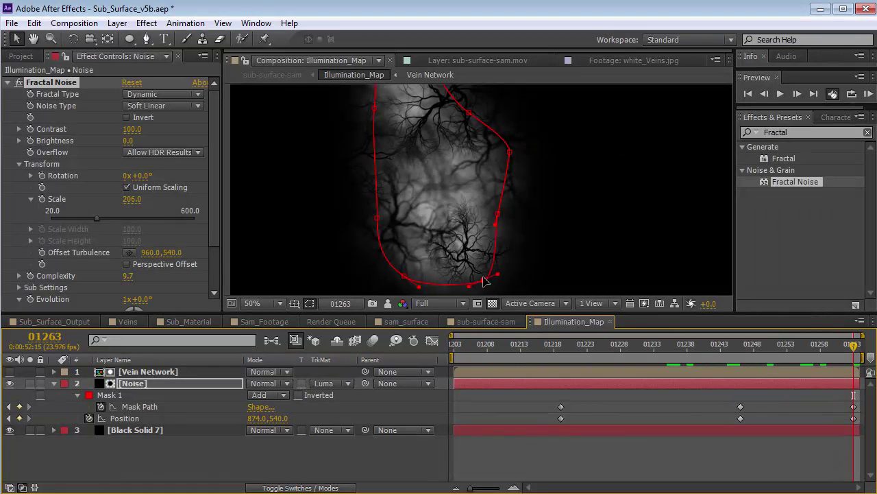
pyautogui.press('f')
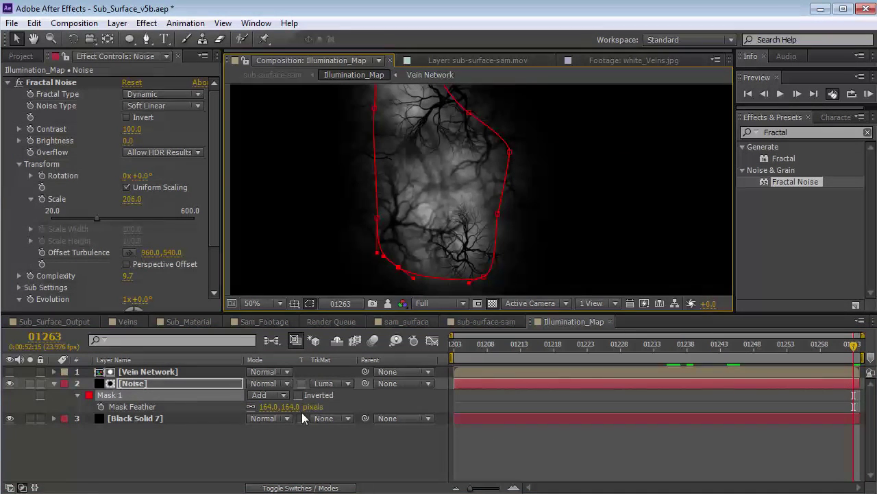
pyautogui.moveTo(291, 410); pyautogui.dragTo(328, 406)
pyautogui.moveTo(382, 219); pyautogui.dragTo(375, 219)
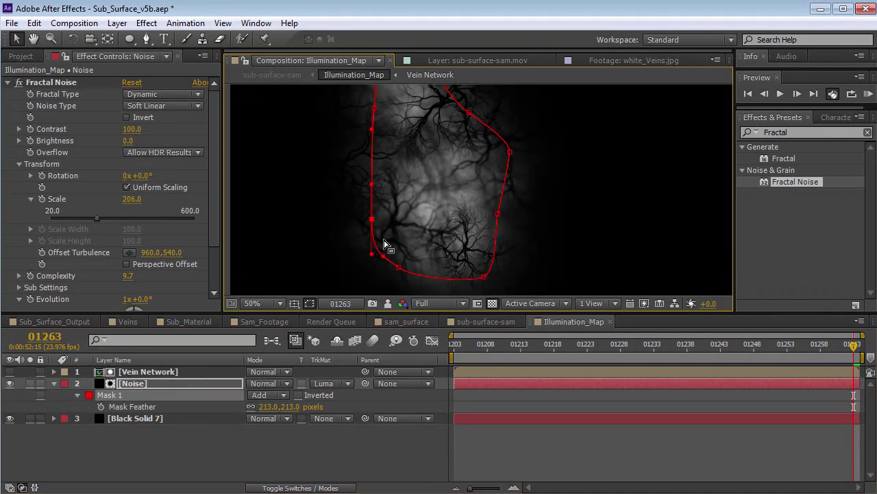
pyautogui.moveTo(484, 276); pyautogui.dragTo(482, 272)
# Step: In Vein Network, shift the lowest vein_together.jpg layer slightly away from the eye and check the result in Illumination_Map
pyautogui.press('space')
pyautogui.moveTo(488, 160); pyautogui.dragTo(481, 238)
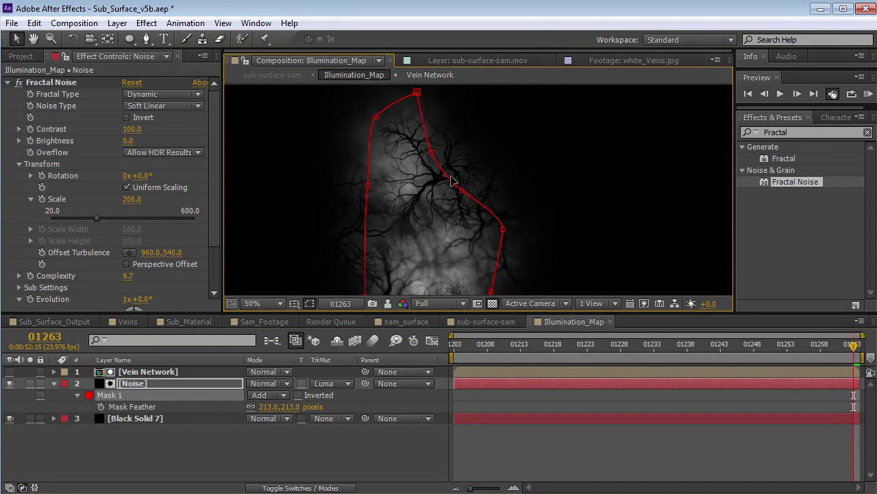
pyautogui.doubleClick(157, 370)
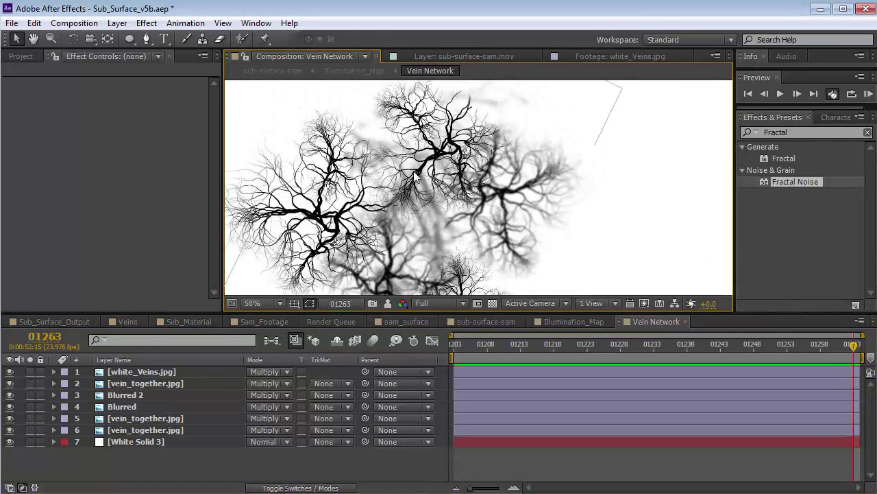
pyautogui.click(120, 384)
pyautogui.click(120, 395)
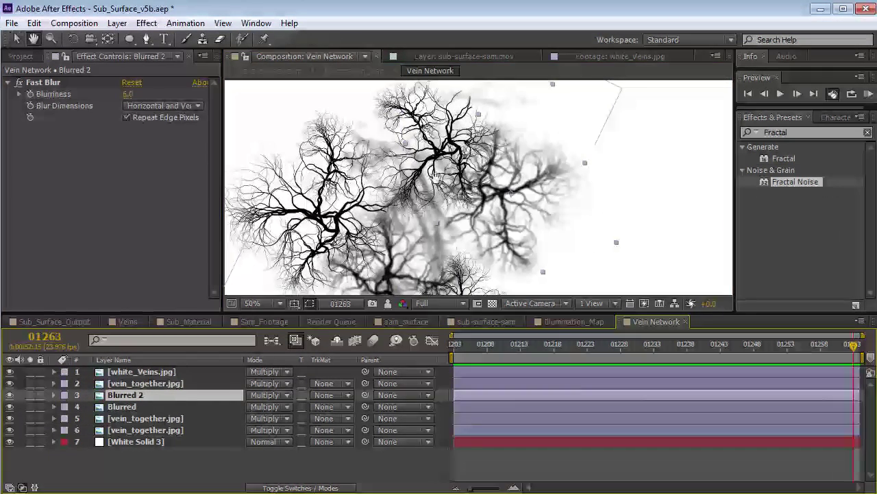
pyautogui.press('space')
pyautogui.moveTo(507, 199); pyautogui.dragTo(490, 267)
pyautogui.click(417, 133)
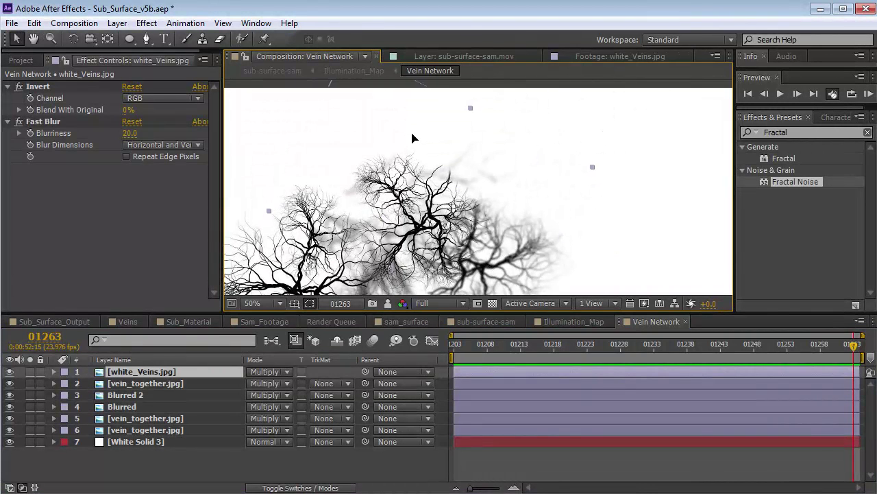
pyautogui.click(135, 397)
pyautogui.click(132, 417)
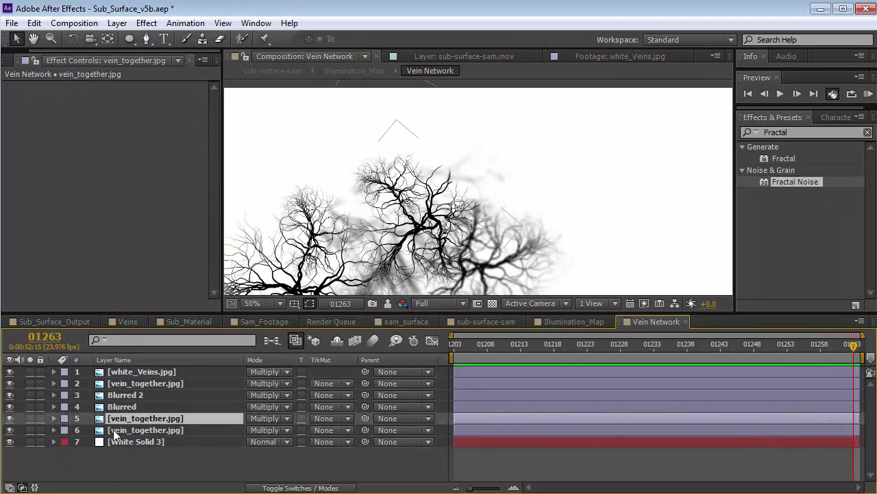
pyautogui.click(103, 430)
pyautogui.click(10, 430)
pyautogui.click(9, 430)
pyautogui.moveTo(433, 224); pyautogui.dragTo(423, 231)
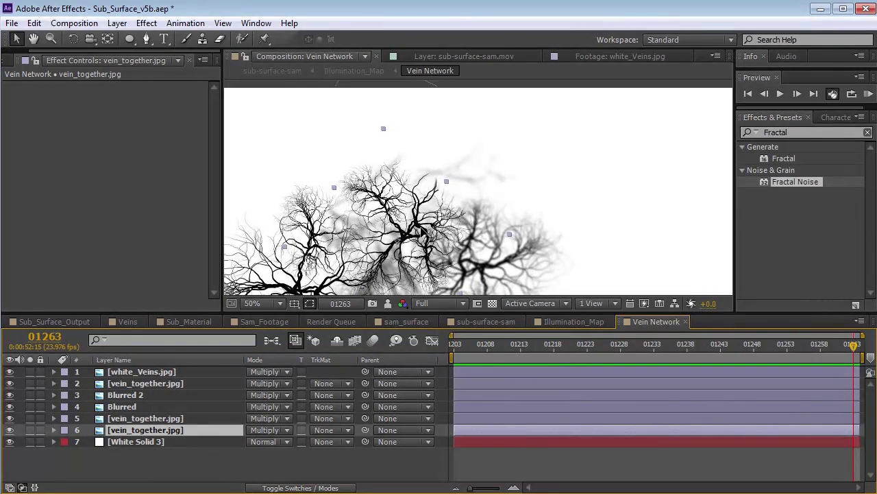
pyautogui.click(545, 322)
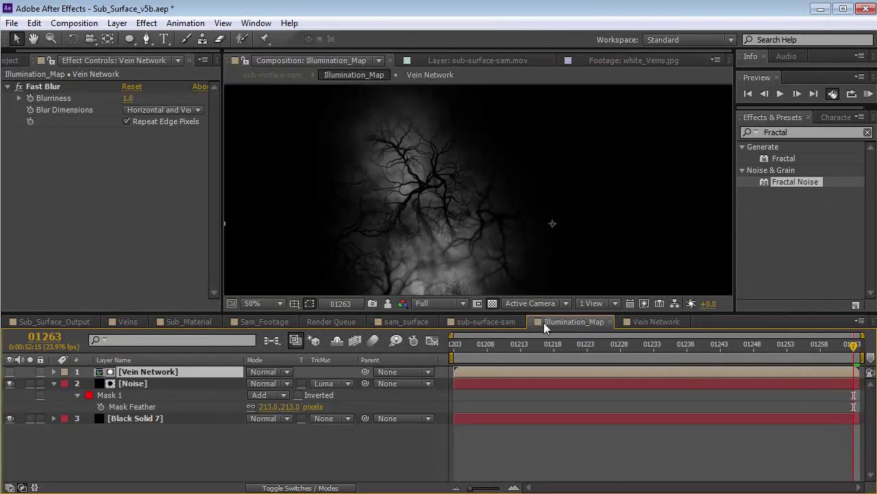
# Step: Copy sub-surface-sam.mov from sub-surface-sam to the top of Vein Network and make it a guide layer
pyautogui.click(488, 322)
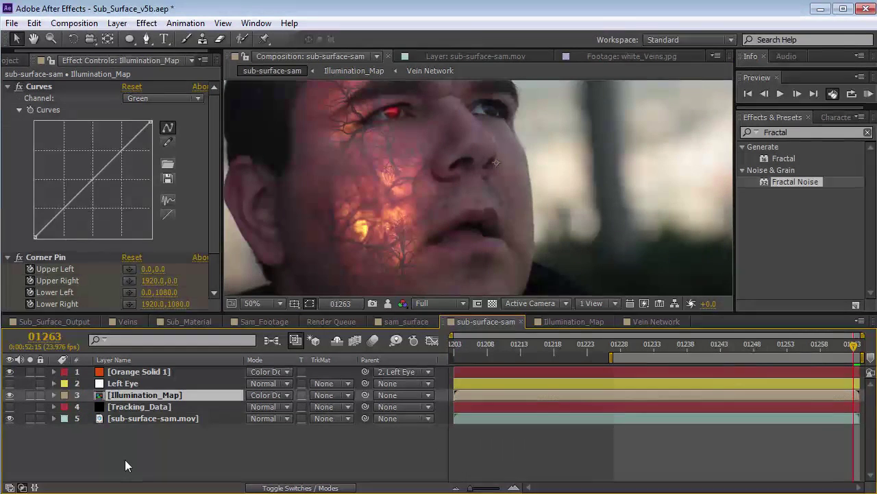
pyautogui.click(147, 419)
pyautogui.click(34, 23)
pyautogui.click(59, 103)
pyautogui.click(644, 322)
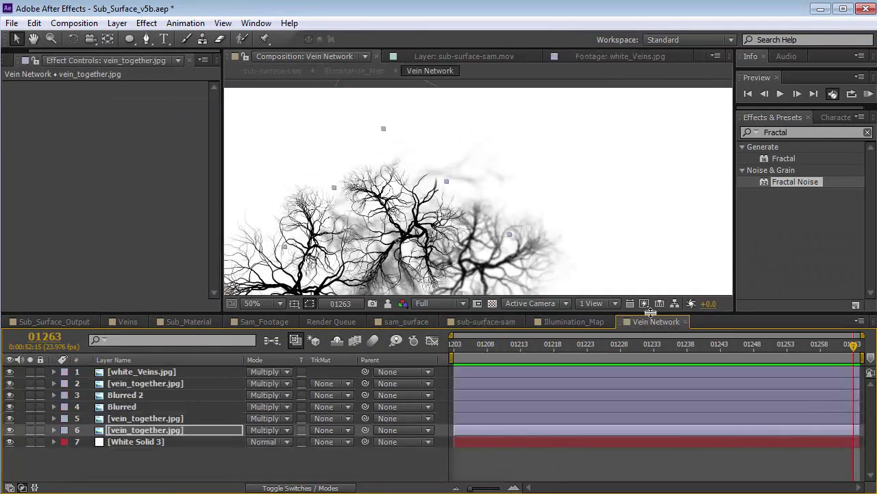
pyautogui.hotkey('ctrl', 'v')
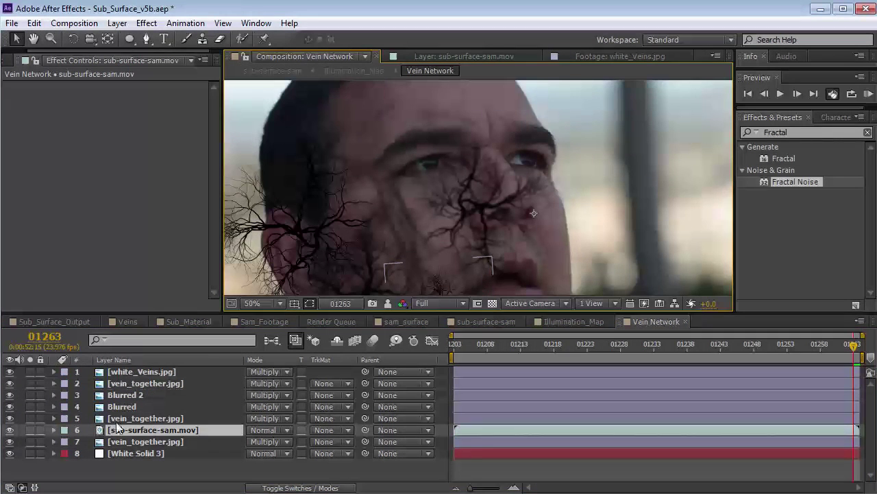
pyautogui.moveTo(122, 358); pyautogui.dragTo(124, 369)
pyautogui.click(117, 22)
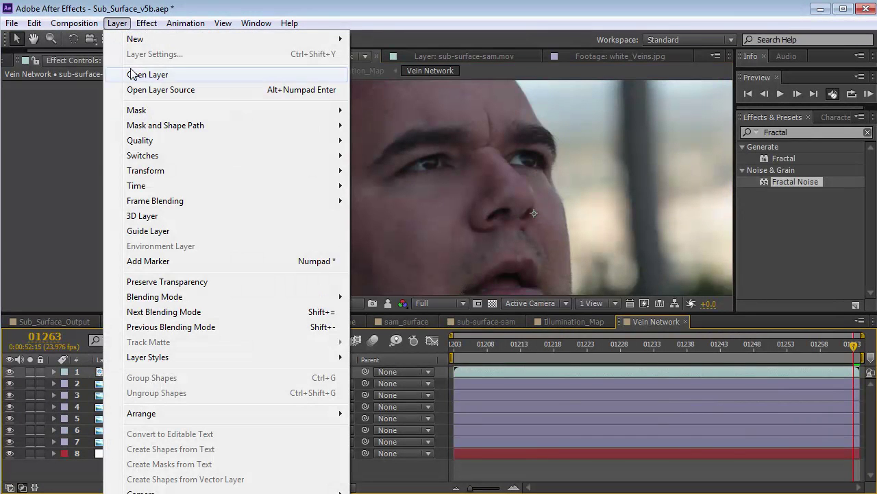
pyautogui.click(161, 235)
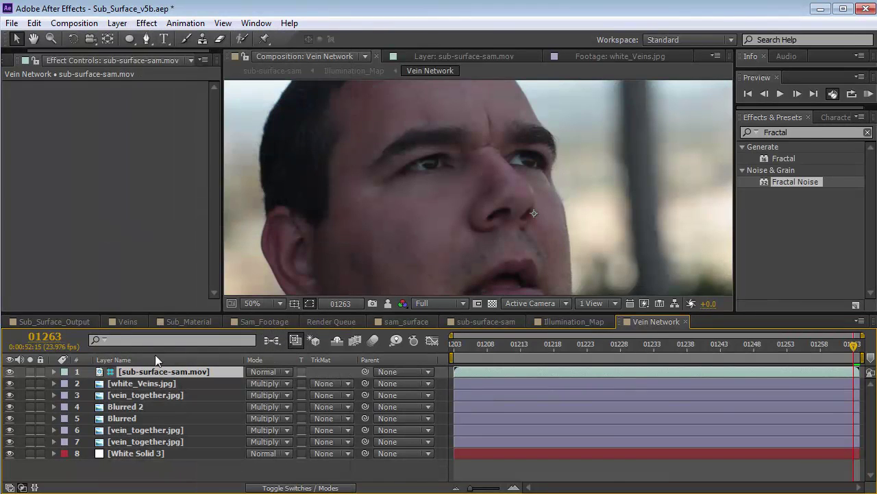
# Step: Set the sub-surface-sam.mov guide layer's opacity to 82% in Vein Network
pyautogui.scroll(-2, 445, 178)
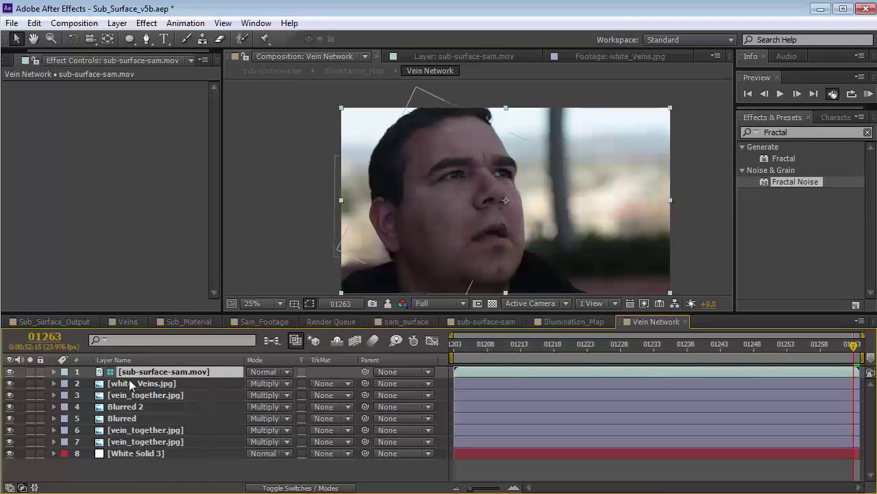
pyautogui.press('t')
pyautogui.moveTo(246, 385); pyautogui.dragTo(227, 380)
pyautogui.press('h')
pyautogui.scroll(2, 491, 196)
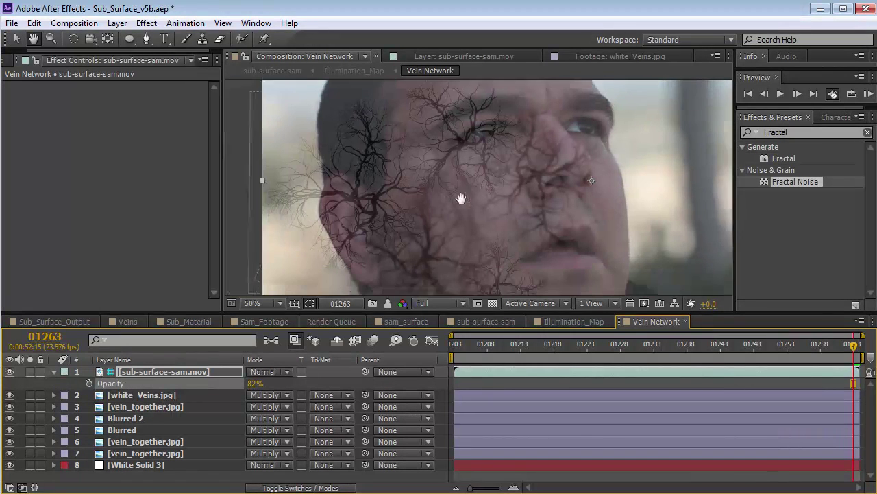
pyautogui.press('v')
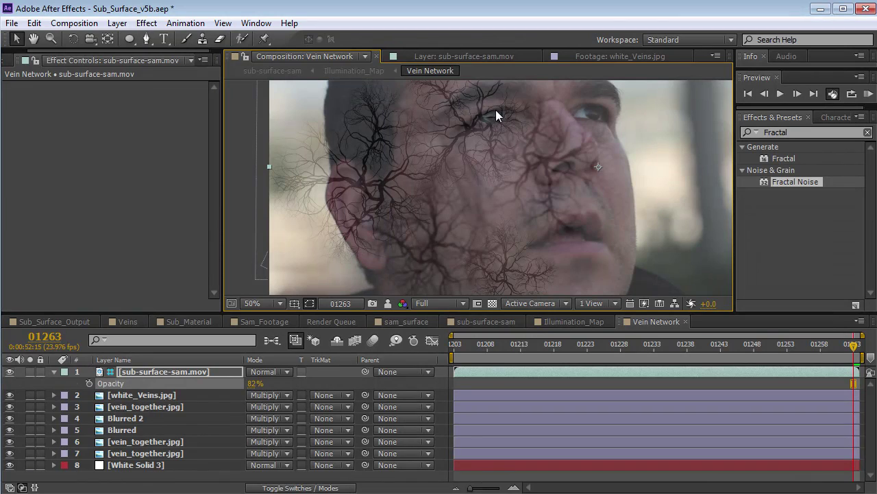
# Step: Add a full-size white solid above the guide layer in Vein Network and hide it for masking
pyautogui.click(117, 23)
pyautogui.moveTo(125, 43)
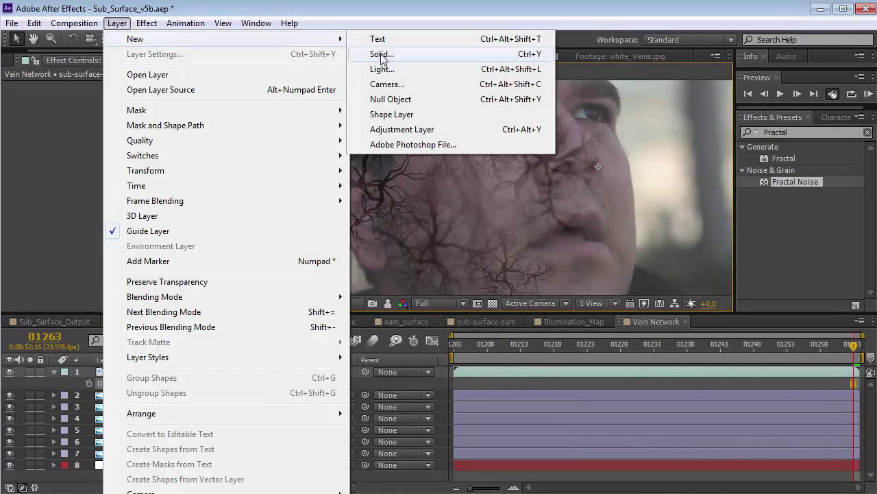
pyautogui.click(379, 55)
pyautogui.click(193, 296)
pyautogui.click(121, 251)
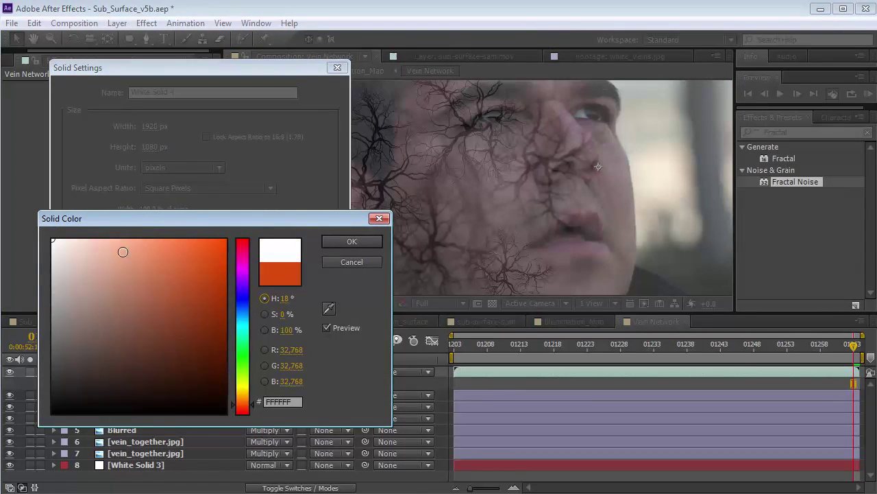
pyautogui.press('Return')
pyautogui.press('Return')
pyautogui.click(146, 39)
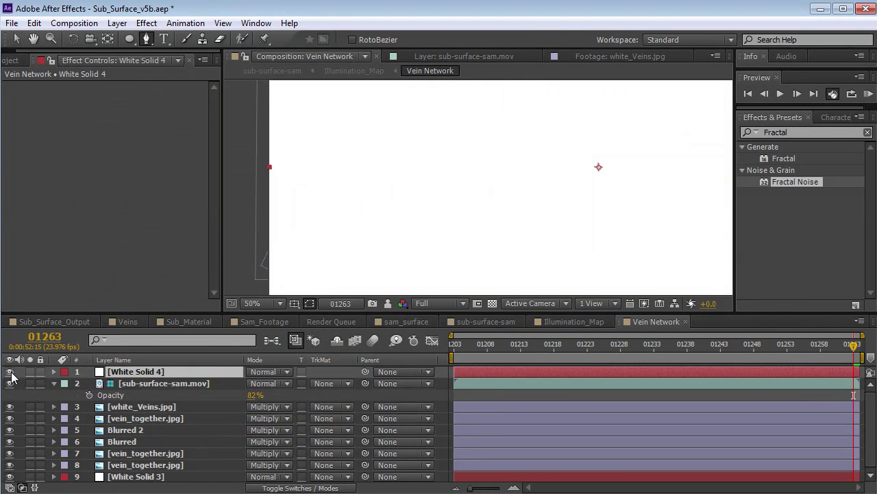
pyautogui.click(11, 372)
# Step: Draw a closed mask around the tracked eye on the white solid and set its feather to 64 pixels
pyautogui.click(520, 100)
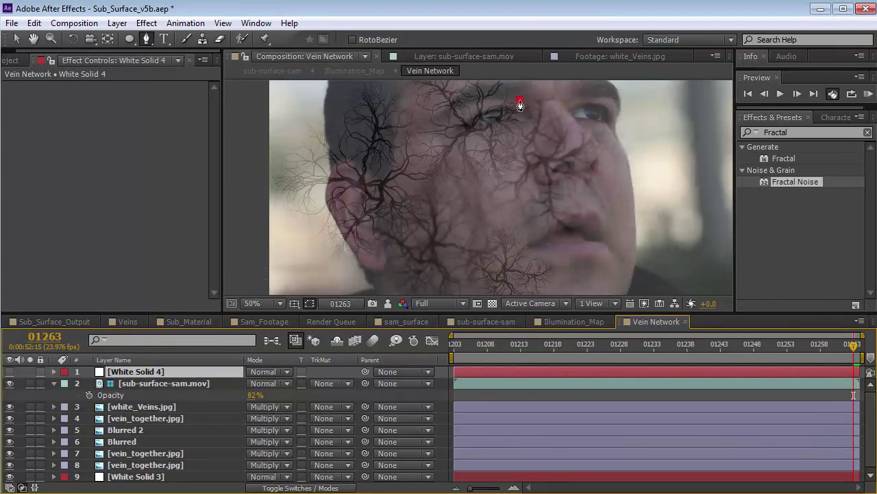
pyautogui.moveTo(470, 108); pyautogui.dragTo(465, 118)
pyautogui.click(497, 143)
pyautogui.click(525, 130)
pyautogui.click(519, 100)
pyautogui.press('f')
pyautogui.moveTo(279, 394); pyautogui.dragTo(298, 395)
# Step: Show the white solid again, adjust its mask outline around the eye, and check the eye area in sub-surface-sam
pyautogui.click(10, 373)
pyautogui.press('v')
pyautogui.moveTo(497, 142); pyautogui.dragTo(502, 139)
pyautogui.moveTo(470, 107); pyautogui.dragTo(467, 107)
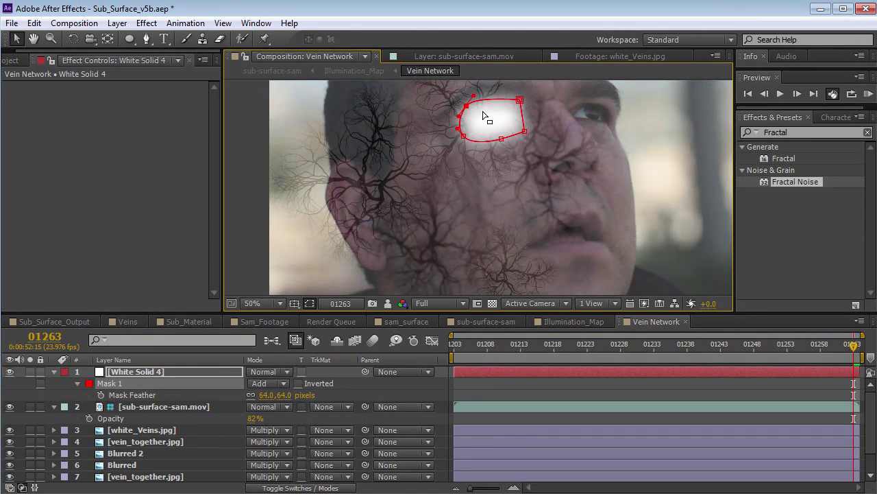
pyautogui.click(549, 358)
pyautogui.click(480, 321)
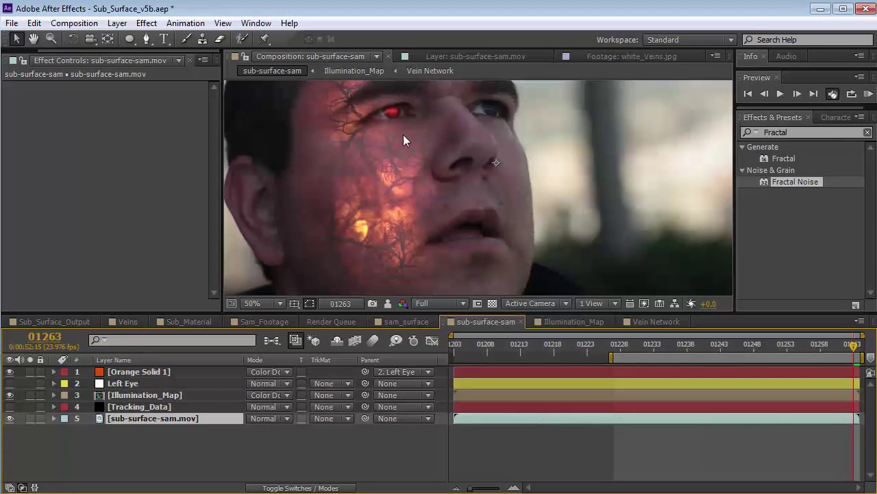
# Step: Duplicate the lowest vein_together.jpg layer in Vein Network, scale the copy to about half, rotate it slightly and place it on the cheek beside the nose
pyautogui.click(639, 322)
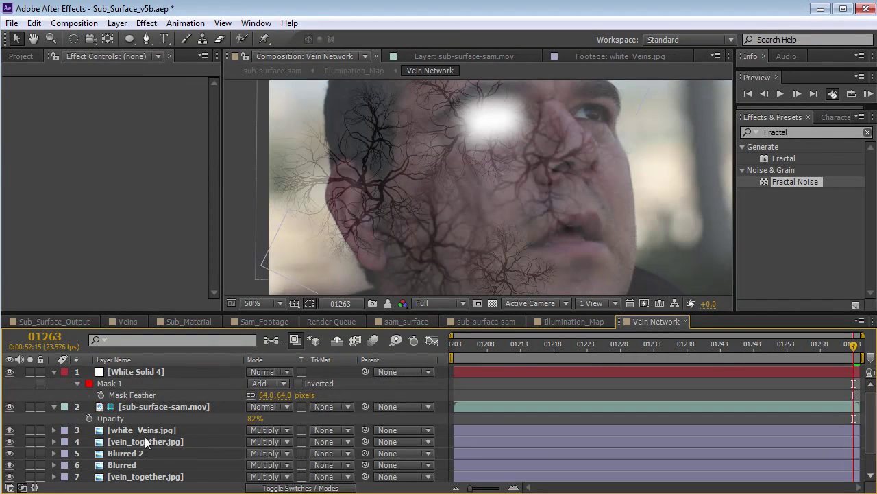
pyautogui.click(131, 465)
pyautogui.scroll(-1, 129, 466)
pyautogui.click(131, 466)
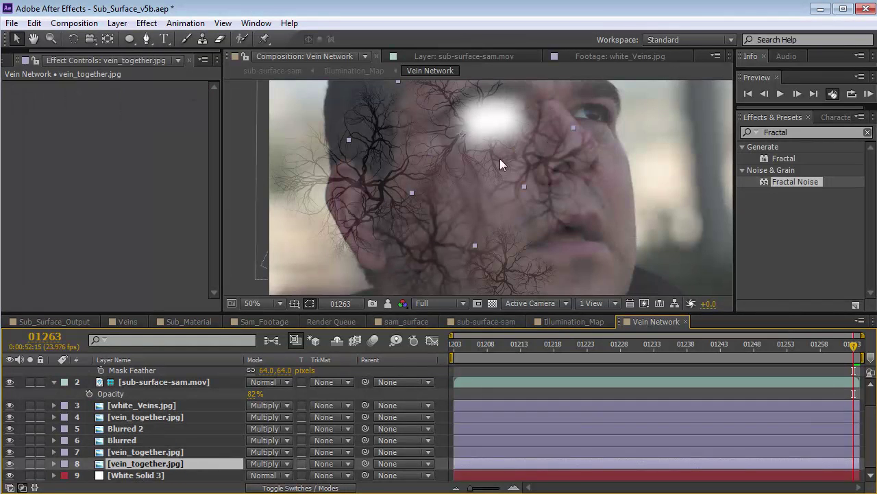
pyautogui.hotkey('ctrl', 'd')
pyautogui.moveTo(570, 128); pyautogui.dragTo(524, 213)
pyautogui.press('w')
pyautogui.press('v')
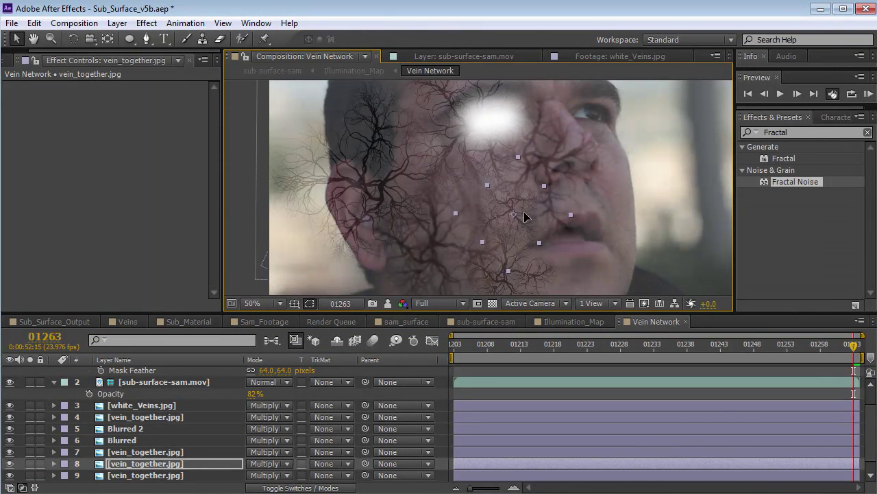
# Step: Examine the updated veins in Illumination_Map and sub-surface-sam, looking at the cheek up close and previewing the end of the shot
pyautogui.click(576, 322)
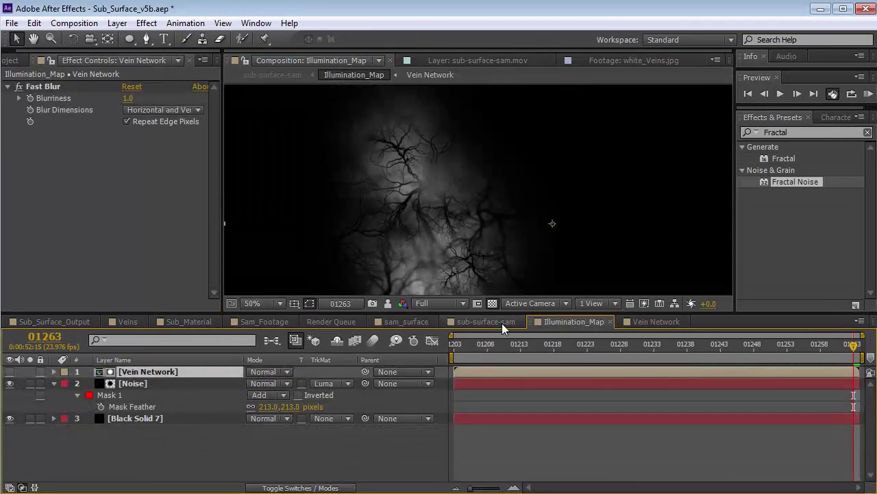
pyautogui.click(502, 323)
pyautogui.press('.')
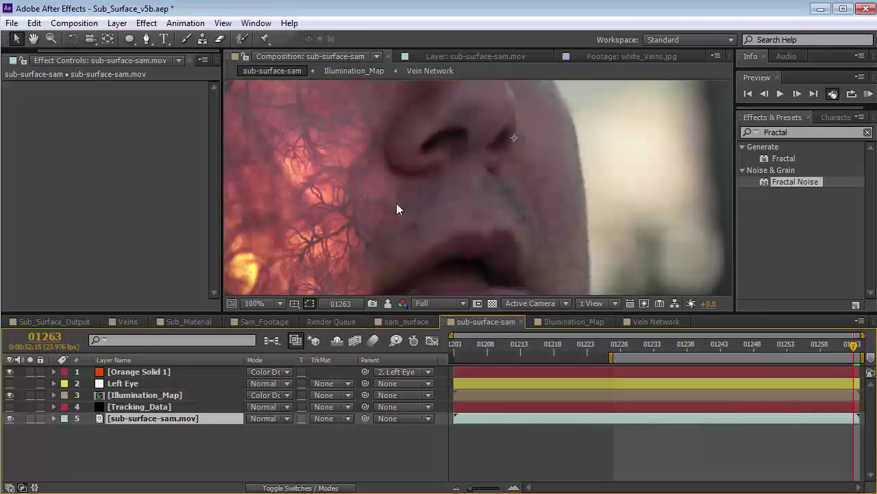
pyautogui.press(',')
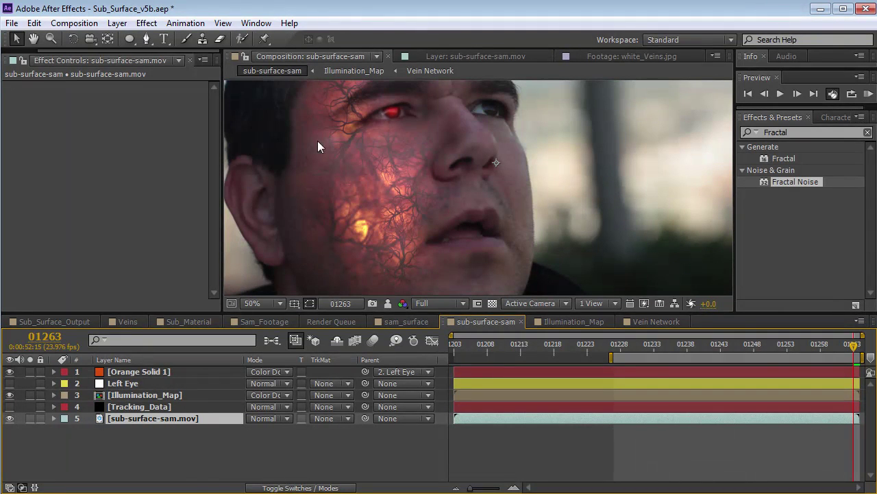
pyautogui.press(',')
pyautogui.moveTo(854, 347); pyautogui.dragTo(867, 364)
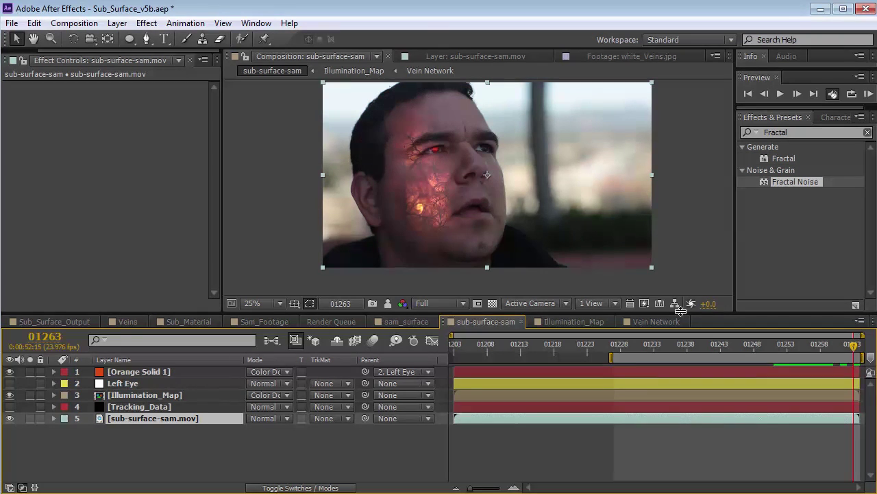
# Step: Add an adjustment layer above all layers in sub-surface-sam and apply Curves, darkening the shadows in the RGB channel
pyautogui.click(118, 22)
pyautogui.moveTo(179, 39)
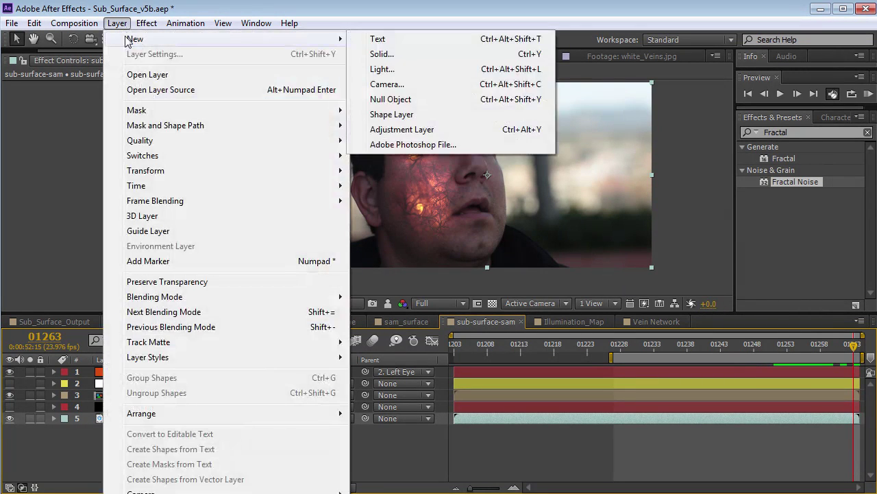
pyautogui.click(401, 130)
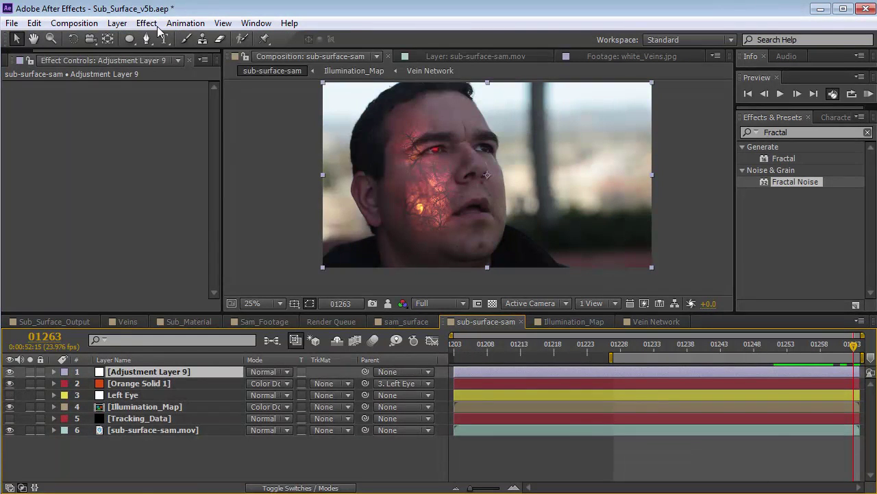
pyautogui.click(152, 25)
pyautogui.moveTo(243, 153)
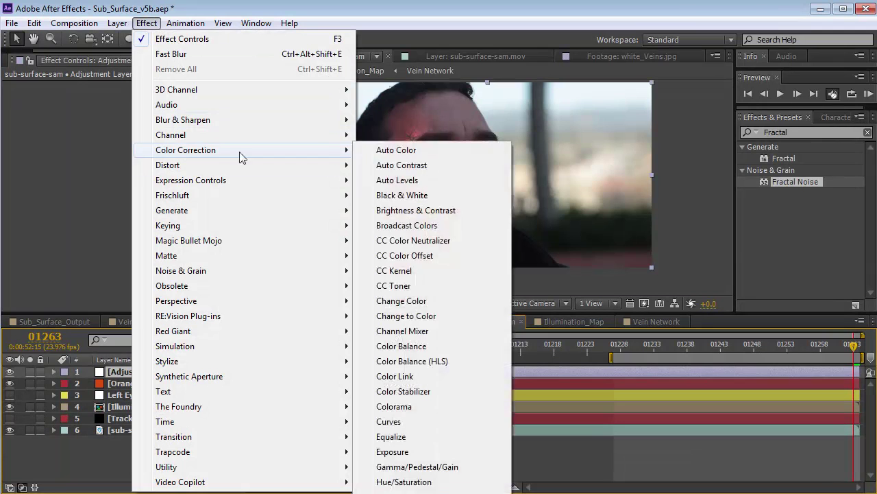
pyautogui.click(391, 421)
pyautogui.moveTo(81, 194); pyautogui.dragTo(84, 192)
pyautogui.moveTo(54, 219); pyautogui.dragTo(55, 224)
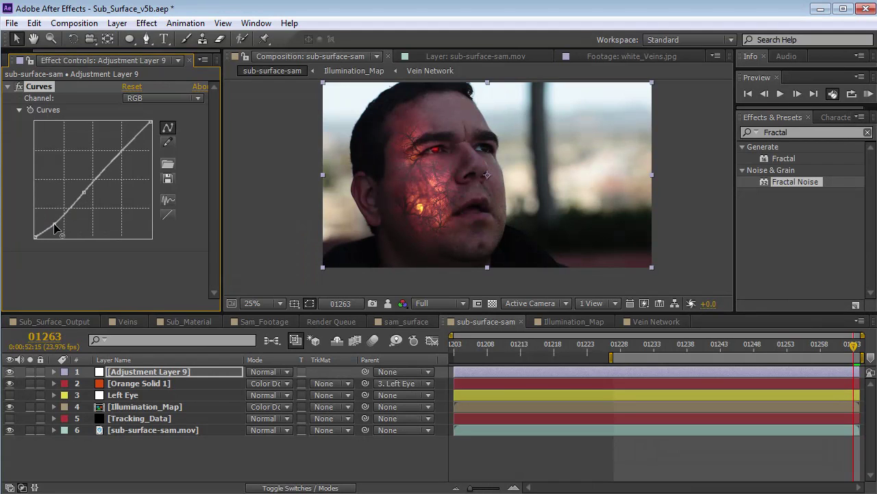
# Step: Tint the adjustment layer by slightly adjusting the Red and Blue channels of its Curves effect
pyautogui.click(188, 98)
pyautogui.click(155, 128)
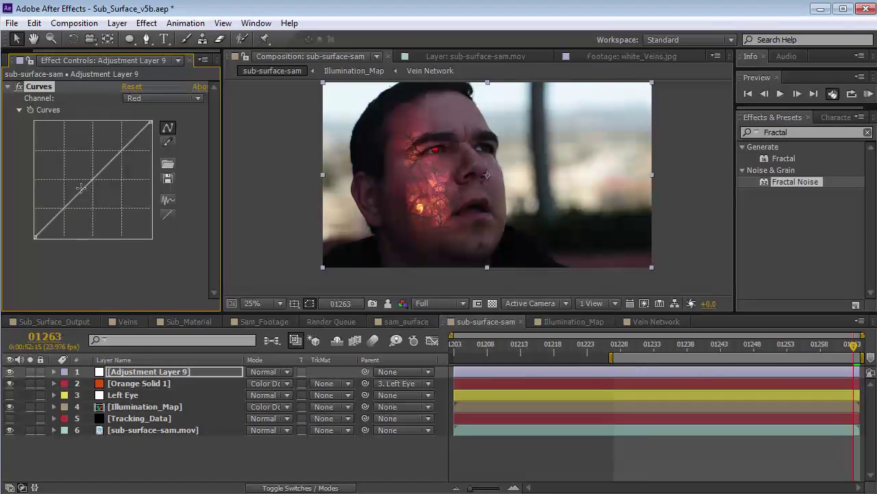
pyautogui.click(144, 100)
pyautogui.click(152, 158)
pyautogui.moveTo(83, 190); pyautogui.dragTo(82, 189)
# Step: Raise the highlights of the adjustment layer's RGB curve and check the grade near the end of the shot
pyautogui.click(162, 98)
pyautogui.click(156, 111)
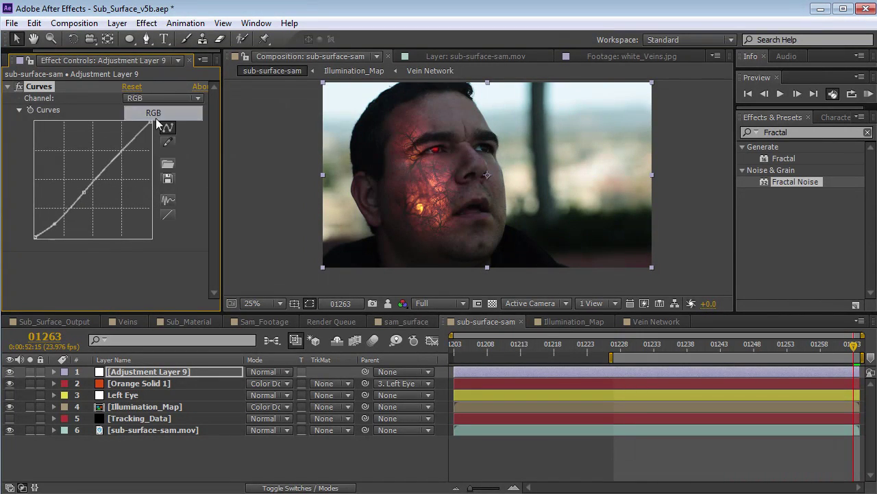
pyautogui.moveTo(83, 193); pyautogui.dragTo(116, 149)
pyautogui.moveTo(843, 347)
pyautogui.mouseDown()
pyautogui.moveTo(750, 346)
pyautogui.moveTo(855, 350)
pyautogui.mouseUp()
pyautogui.click(602, 440)
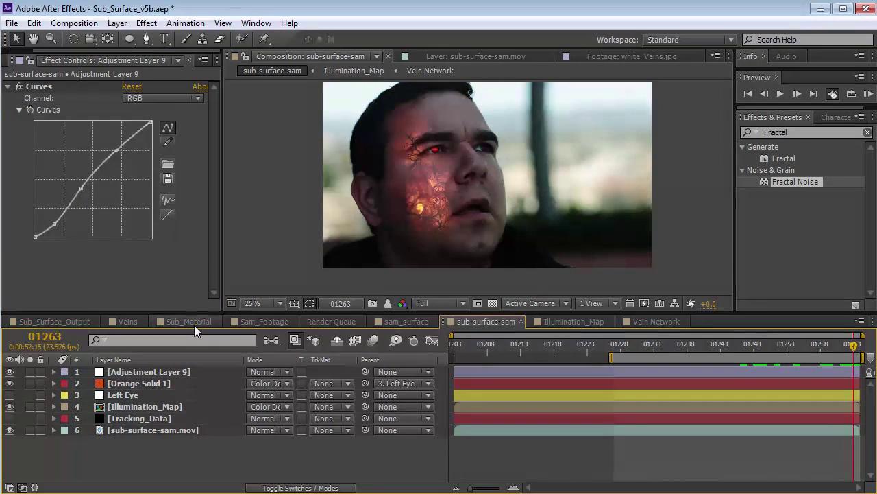
# Step: Duplicate the Illumination_Map layer and add another Fast Blur to the copy with Blurriness of about 94
pyautogui.click(152, 407)
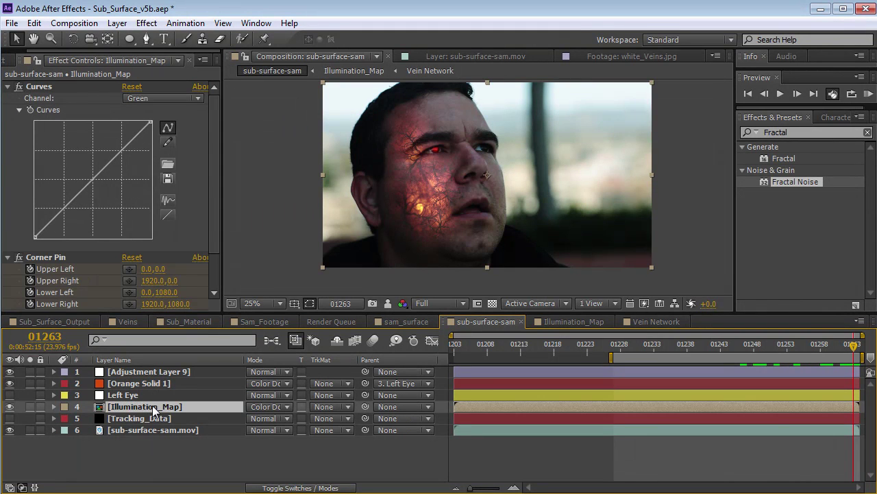
pyautogui.hotkey('ctrl', 'd')
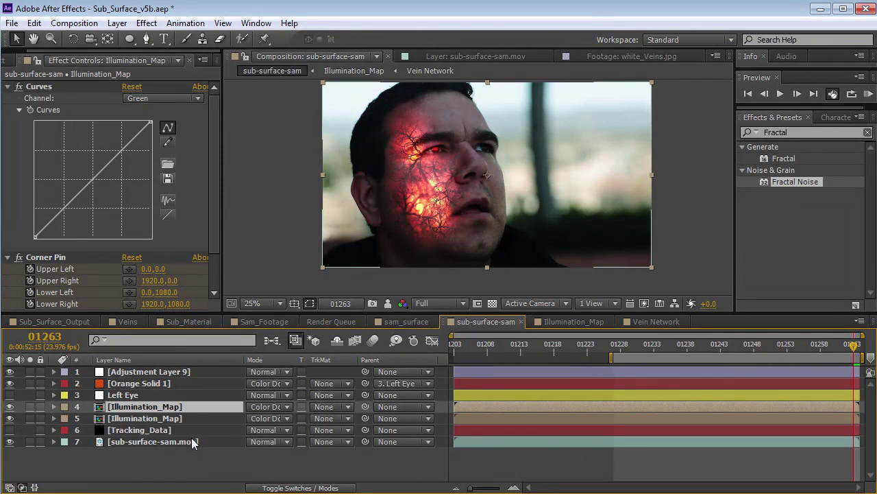
pyautogui.click(147, 24)
pyautogui.moveTo(239, 121)
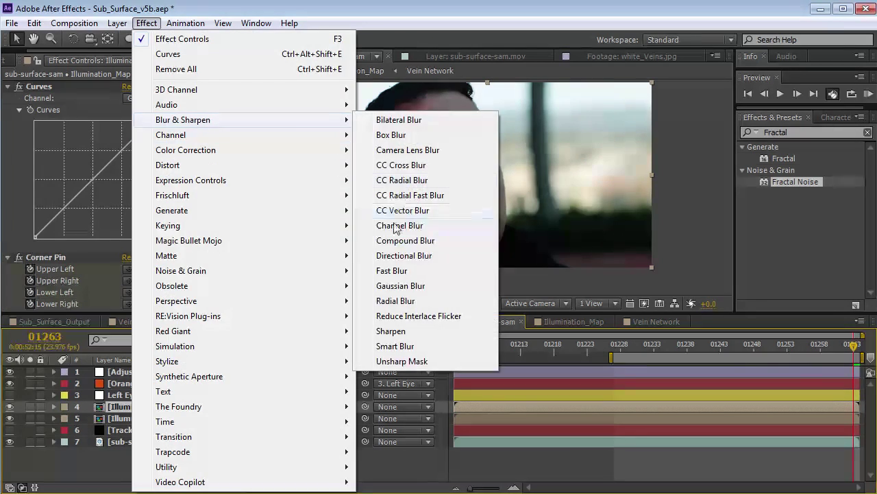
pyautogui.click(385, 269)
pyautogui.moveTo(127, 281); pyautogui.dragTo(183, 278)
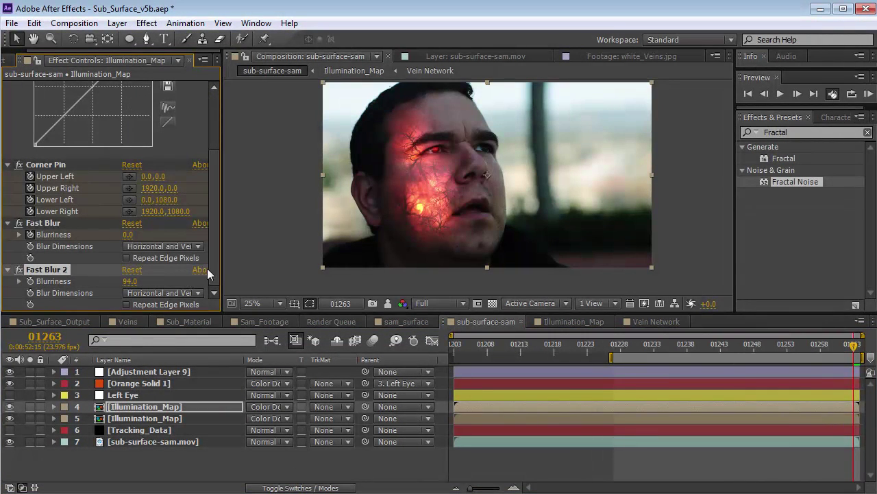
# Step: Set the opacity of the blurred Illumination_Map copy to 51% and check the glow in the final frames
pyautogui.press('t')
pyautogui.moveTo(255, 418); pyautogui.dragTo(180, 416)
pyautogui.moveTo(846, 348)
pyautogui.mouseDown()
pyautogui.moveTo(683, 361)
pyautogui.moveTo(853, 361)
pyautogui.mouseUp()
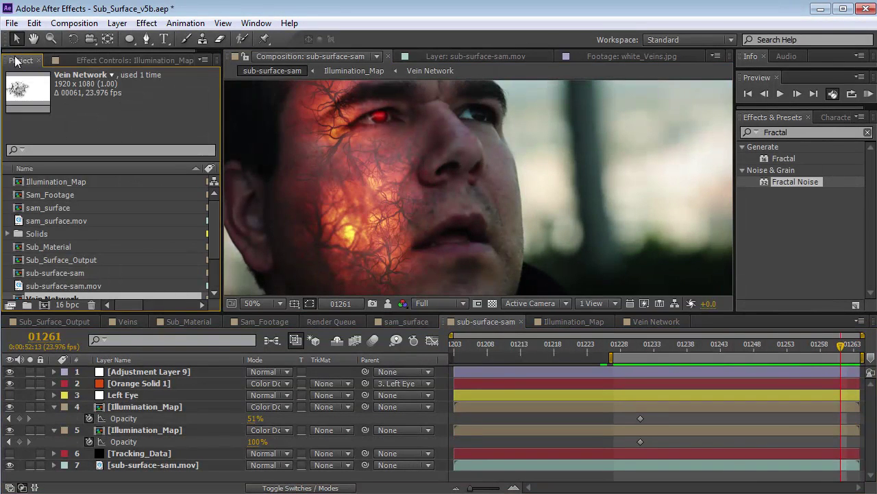
# Step: Copy the Vein Network layer from Illumination_Map into sub-surface-sam above the blurred Illumination_Map copy and turn on its visibility
pyautogui.click(144, 408)
pyautogui.doubleClick(144, 408)
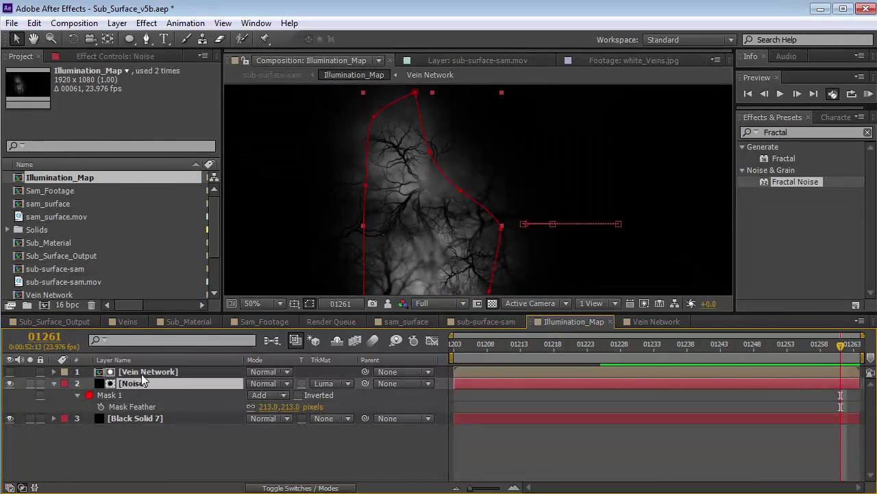
pyautogui.click(479, 380)
pyautogui.click(479, 372)
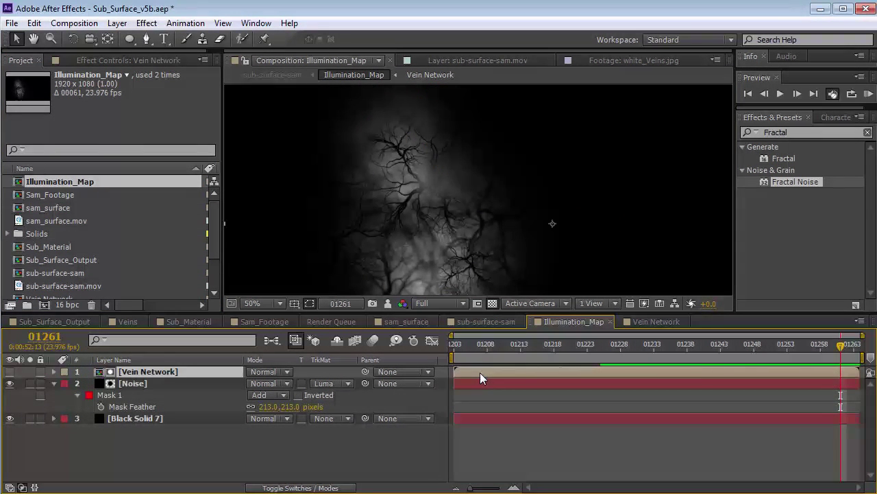
pyautogui.click(487, 320)
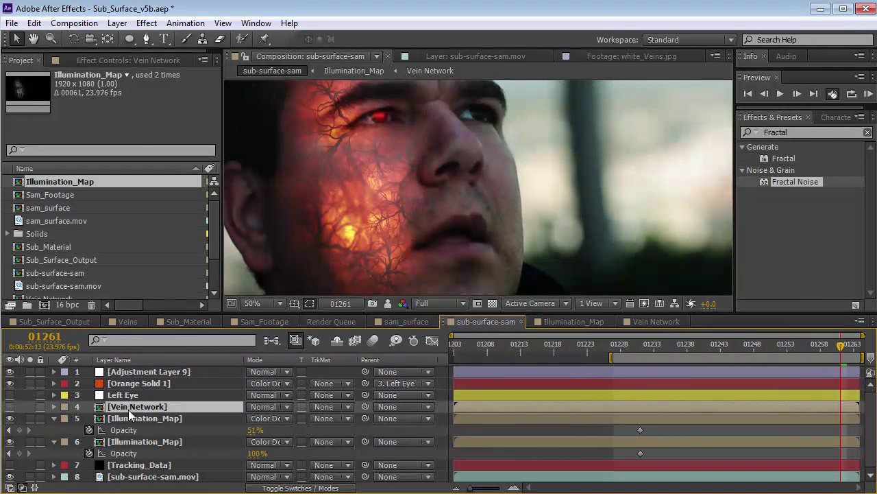
pyautogui.click(9, 407)
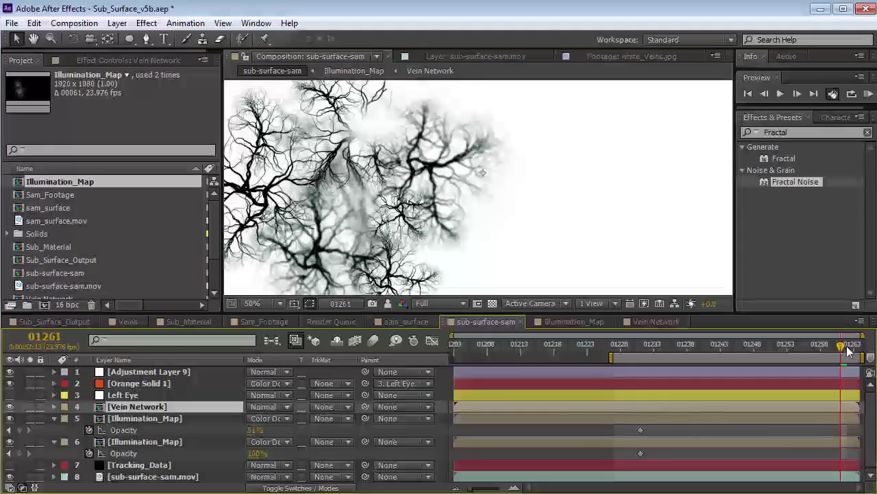
# Step: Copy all Corner Pin keyframes from the upper Illumination_Map layer and paste them onto Vein Network at frame 01203
pyautogui.click(132, 416)
pyautogui.press('u')
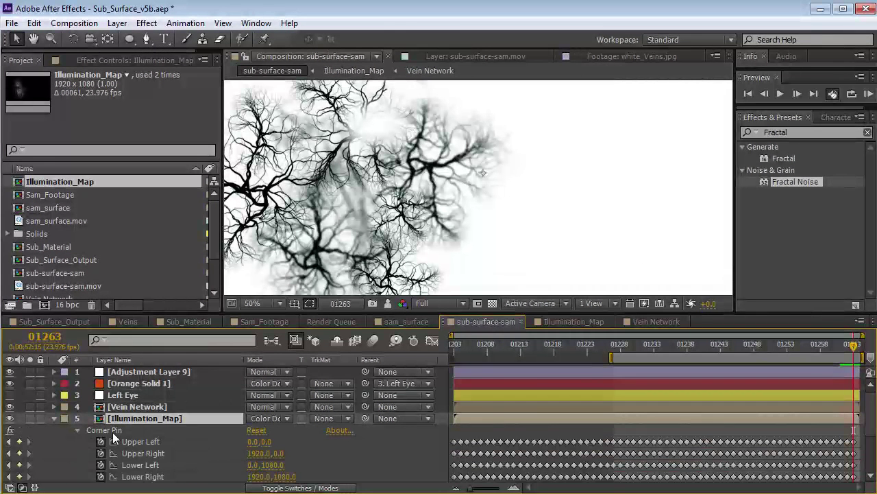
pyautogui.click(112, 430)
pyautogui.click(151, 477)
pyautogui.moveTo(302, 442); pyautogui.dragTo(143, 482)
pyautogui.moveTo(463, 340); pyautogui.dragTo(434, 351)
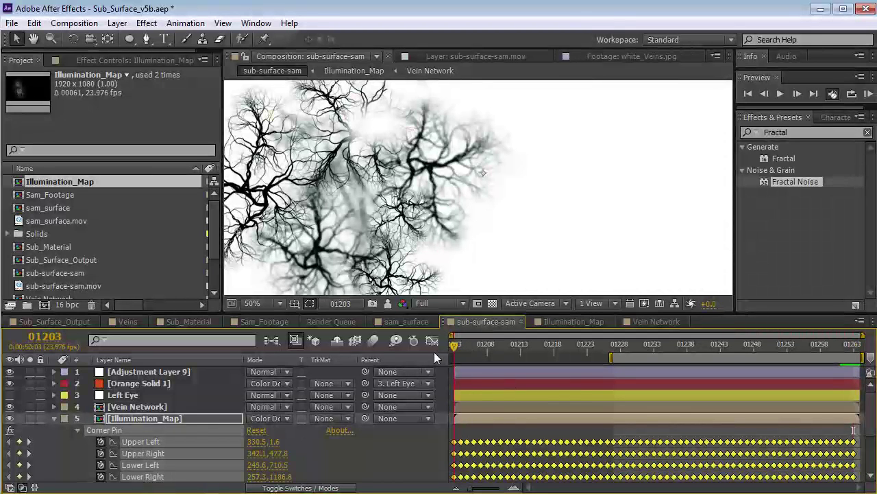
pyautogui.click(464, 405)
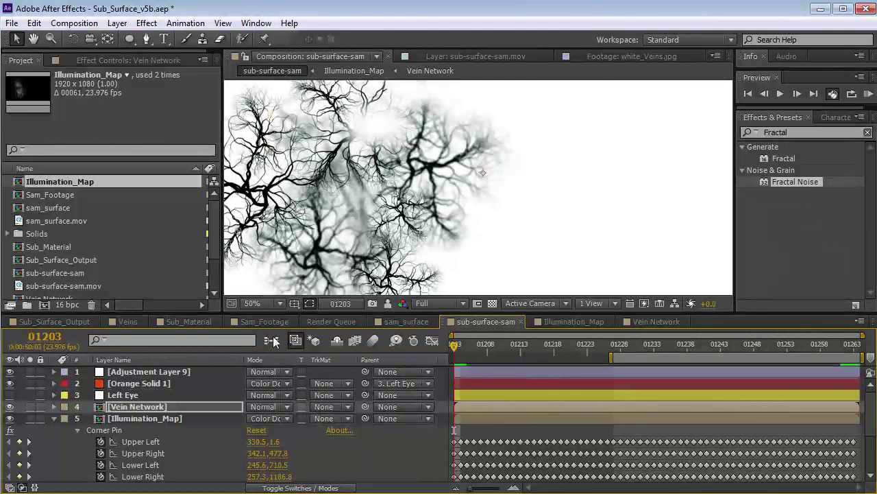
pyautogui.moveTo(835, 348); pyautogui.dragTo(853, 345)
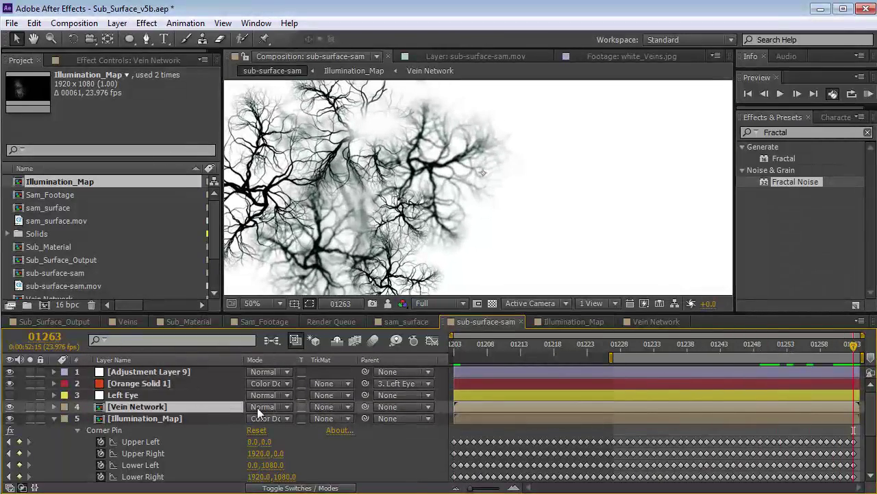
# Step: Set the Vein Network layer's blending mode to Multiply and reveal its opacity
pyautogui.click(263, 407)
pyautogui.click(317, 116)
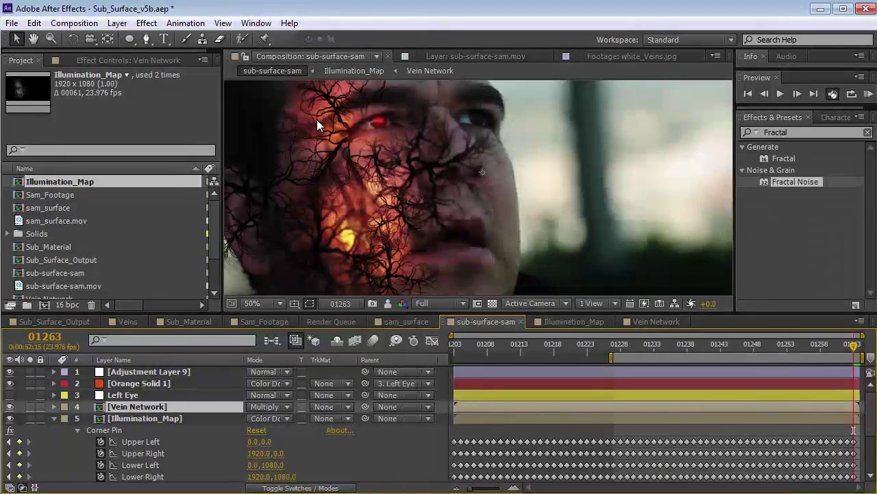
pyautogui.press('t')
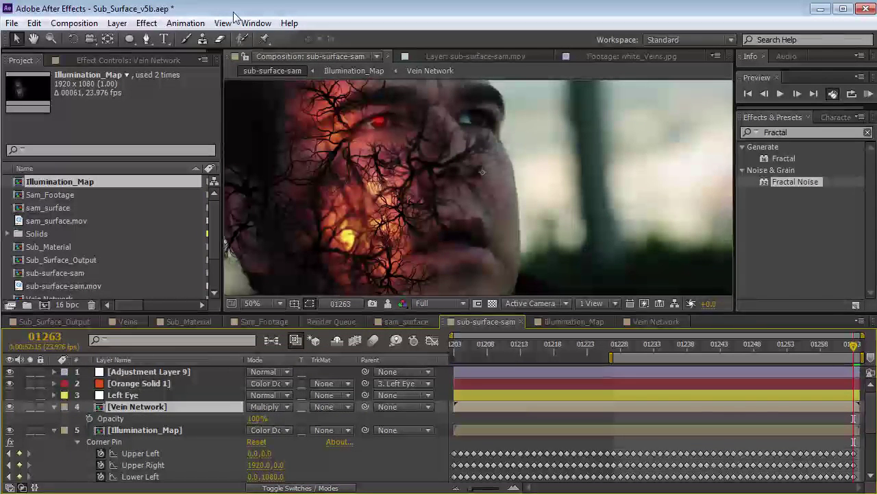
# Step: Draw an elliptical mask over the cheek on Vein Network and set its feather to 95 pixels
pyautogui.press('q')
pyautogui.moveTo(319, 119); pyautogui.dragTo(442, 263)
pyautogui.press('f')
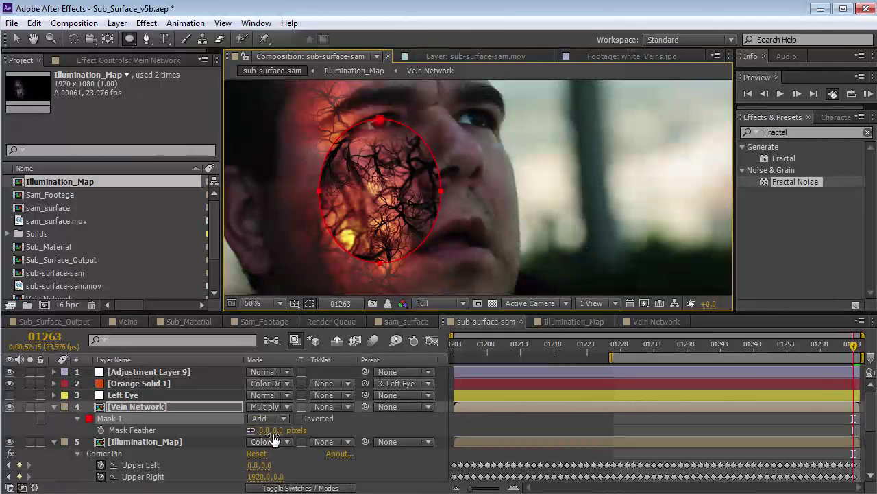
pyautogui.moveTo(277, 435); pyautogui.dragTo(342, 435)
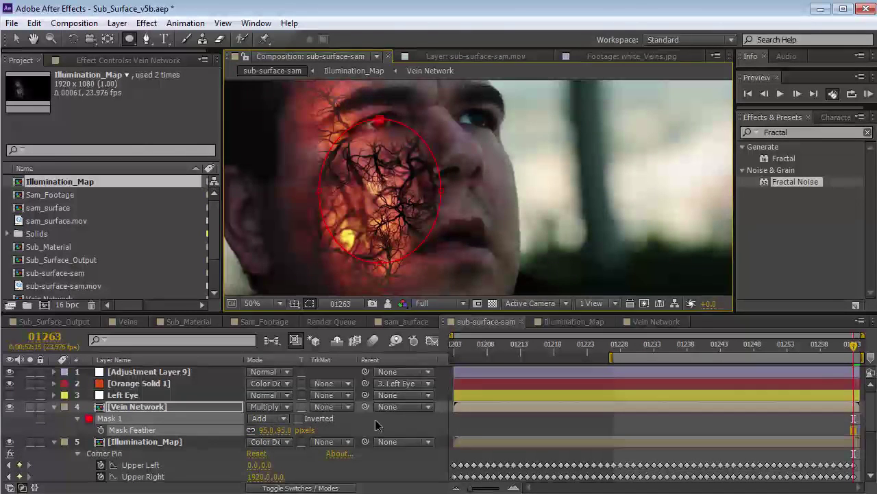
pyautogui.click(480, 425)
# Step: Lower Vein Network's opacity to 25% and add a second Fast Blur to it with Blurriness 6
pyautogui.click(170, 407)
pyautogui.press('t')
pyautogui.moveTo(253, 425); pyautogui.dragTo(127, 418)
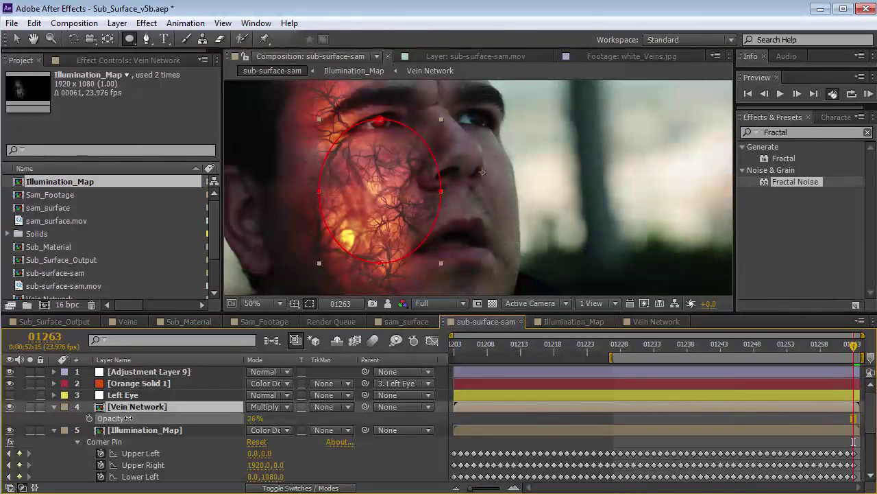
pyautogui.click(149, 20)
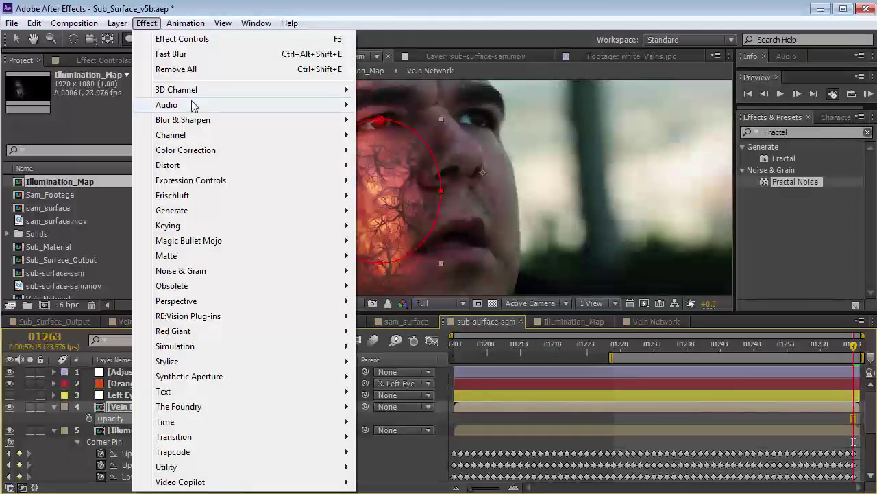
pyautogui.moveTo(329, 118)
pyautogui.click(399, 272)
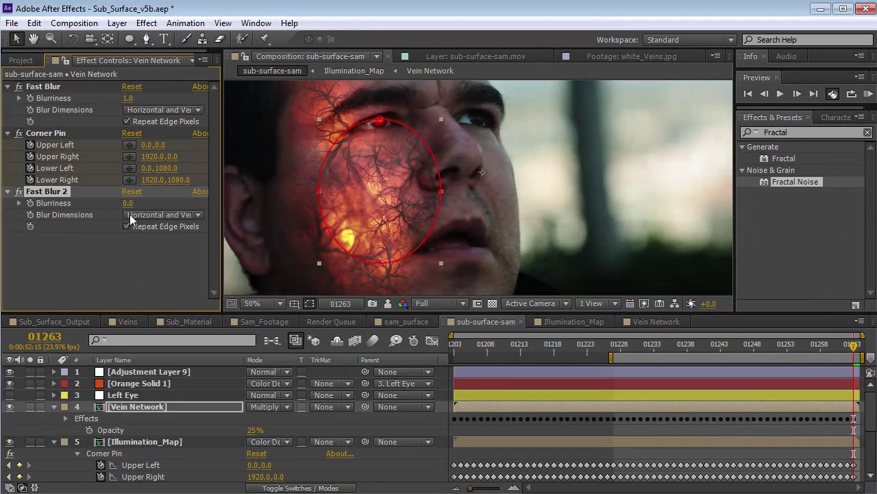
pyautogui.moveTo(127, 205); pyautogui.dragTo(130, 203)
# Step: Pull the nose-side edge of Vein Network's mask inward and set the layer's opacity to 47%
pyautogui.moveTo(254, 429); pyautogui.dragTo(260, 429)
pyautogui.press('f')
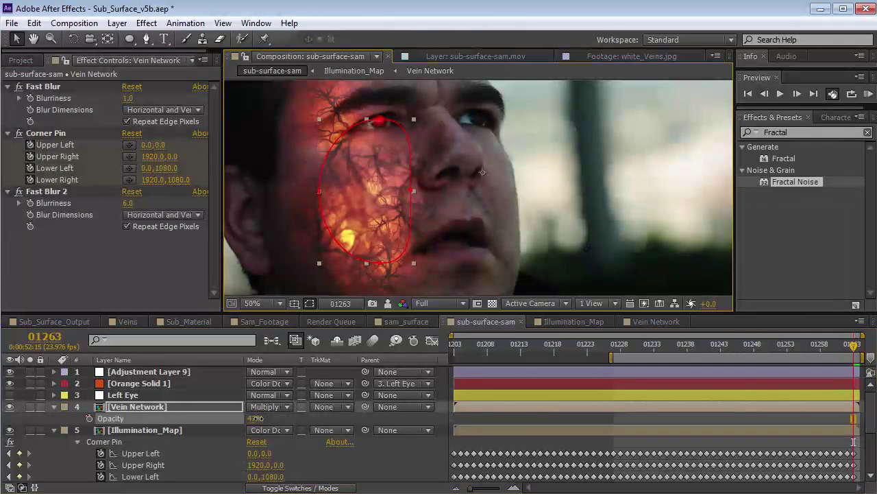
# Step: Change Vein Network's blending mode to Classic Color Burn, lower its opacity to 40% and preview the shot
pyautogui.click(264, 407)
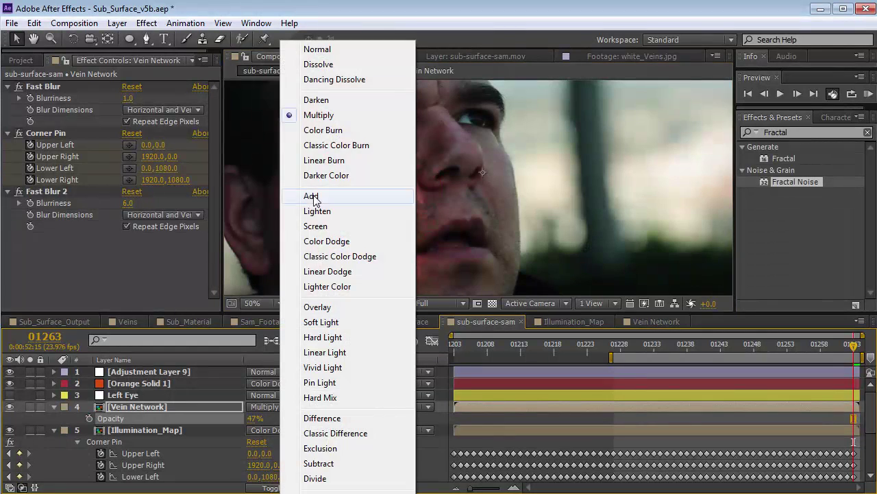
pyautogui.click(334, 134)
pyautogui.hotkey('shift', '=')
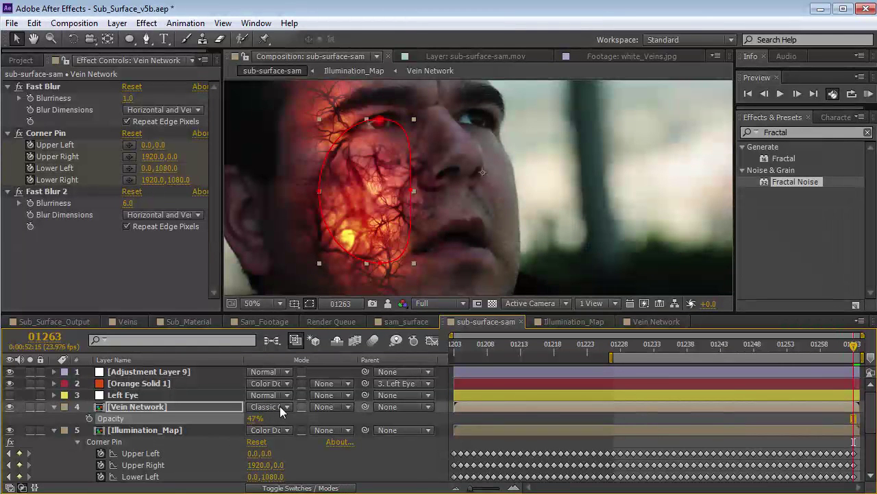
pyautogui.click(279, 405)
pyautogui.click(351, 145)
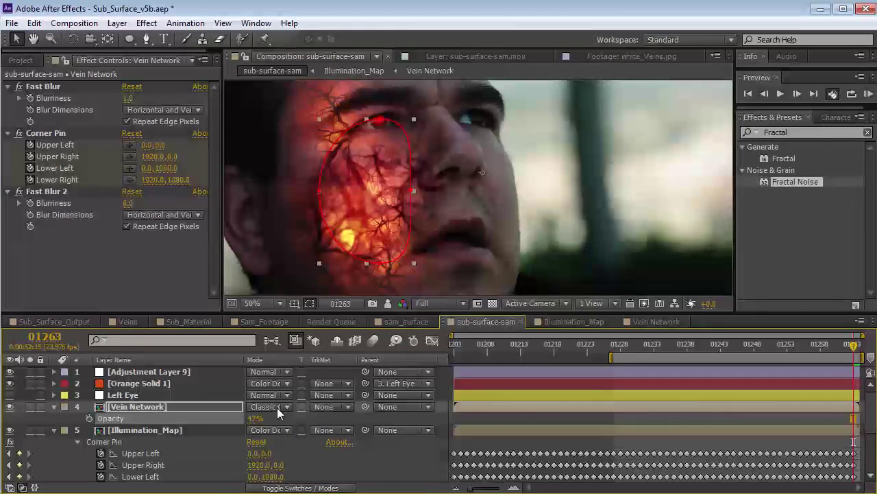
pyautogui.moveTo(255, 419); pyautogui.dragTo(250, 419)
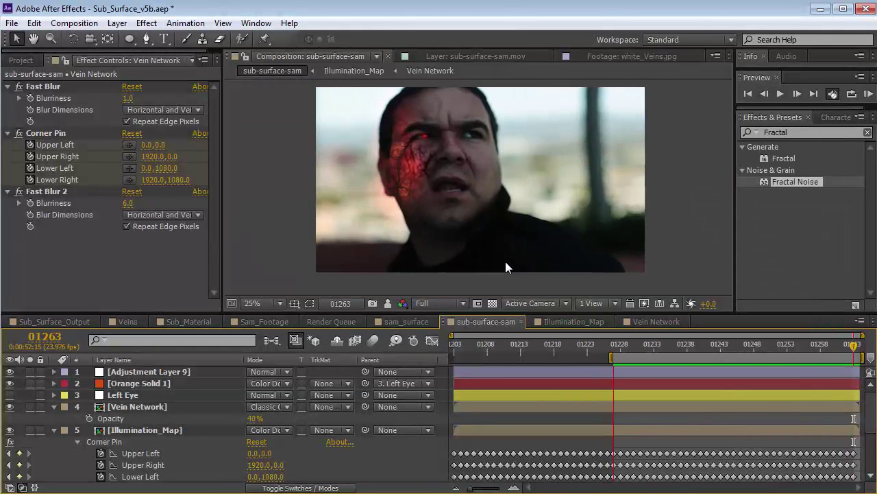